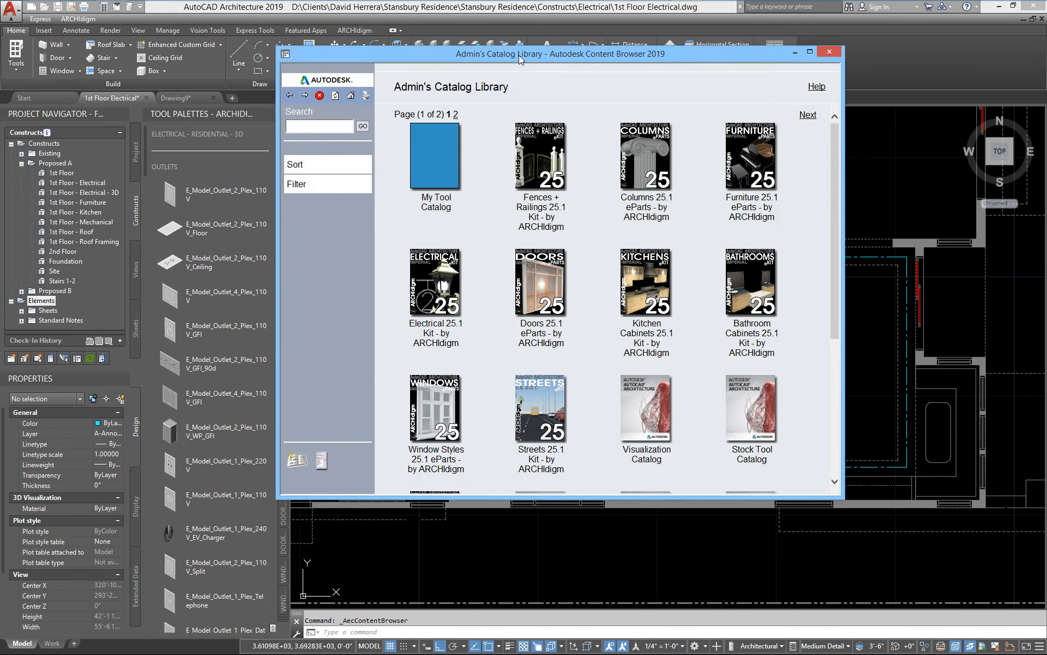
# Step: Browse the Stock Tool Catalog's Parametric Layout & Anchoring Tools in the Content Browser, examining Layout Curve and Layout Grid 2D
pyautogui.moveTo(518, 55); pyautogui.dragTo(508, 82)
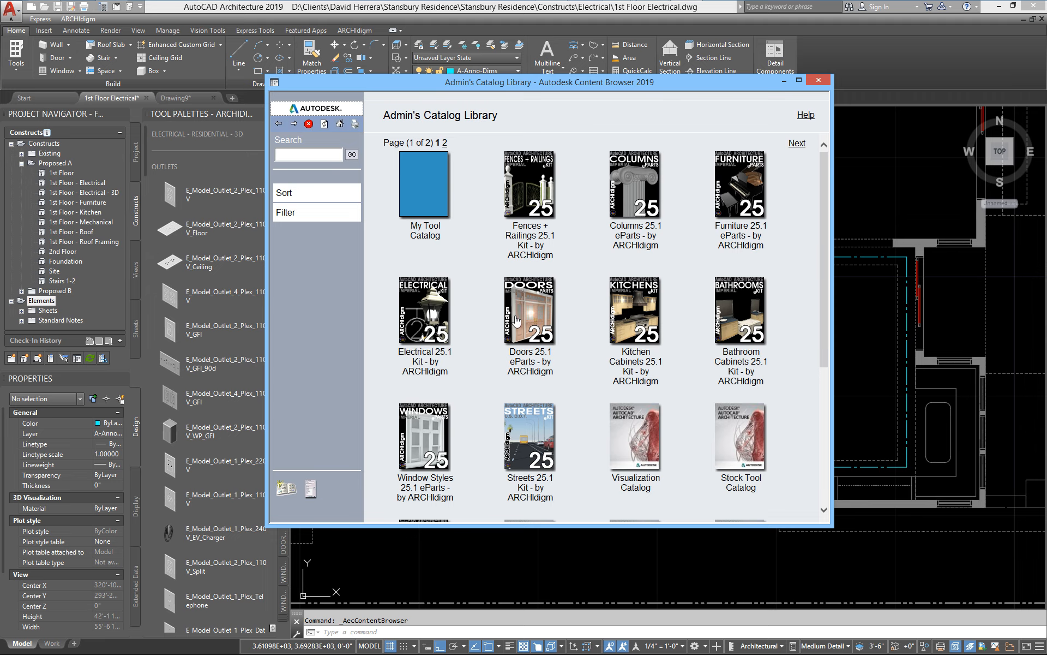
pyautogui.scroll(-4, 524, 326)
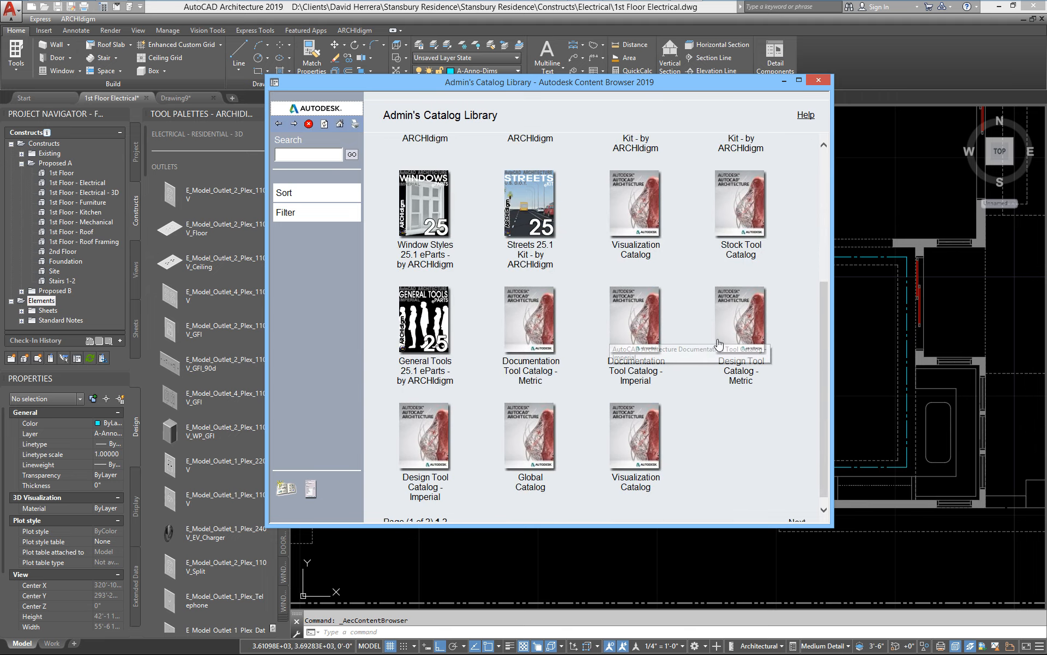
pyautogui.click(733, 208)
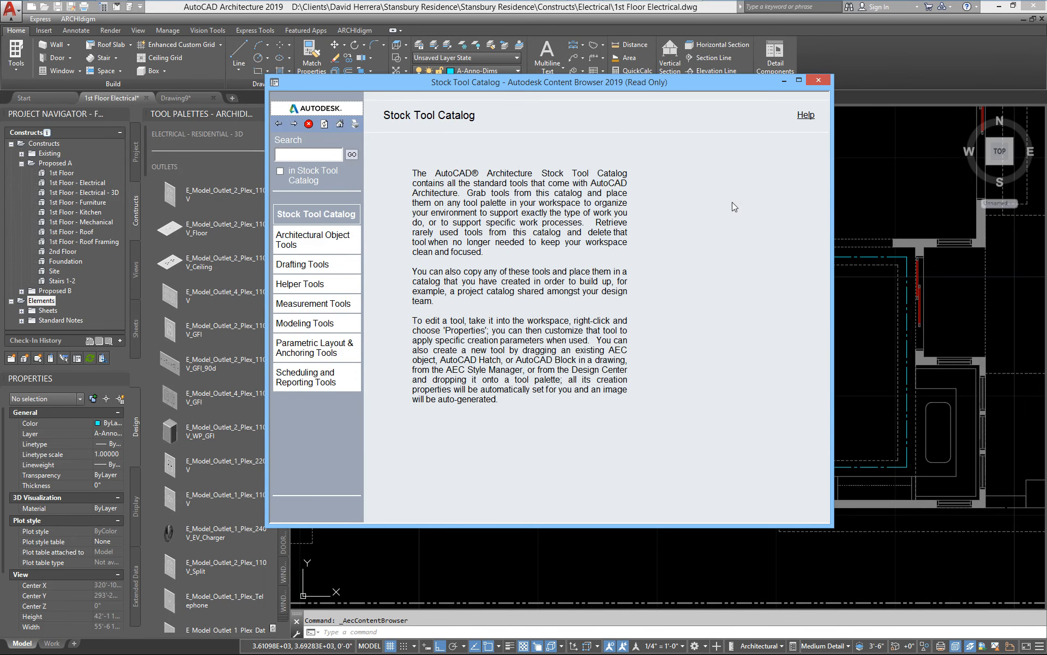
pyautogui.click(320, 353)
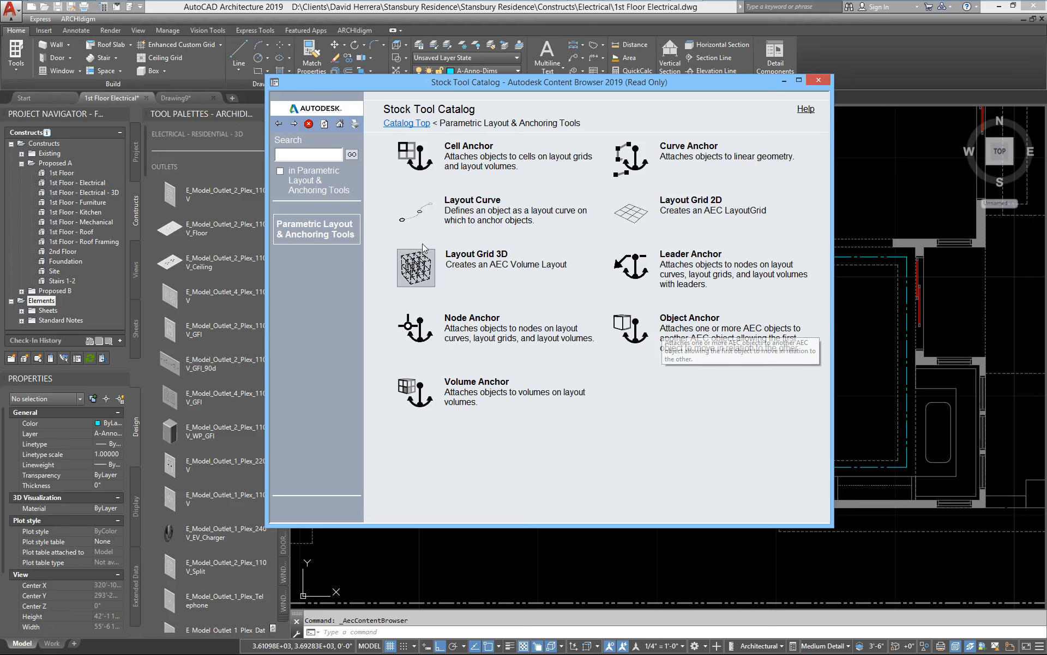
pyautogui.click(428, 210)
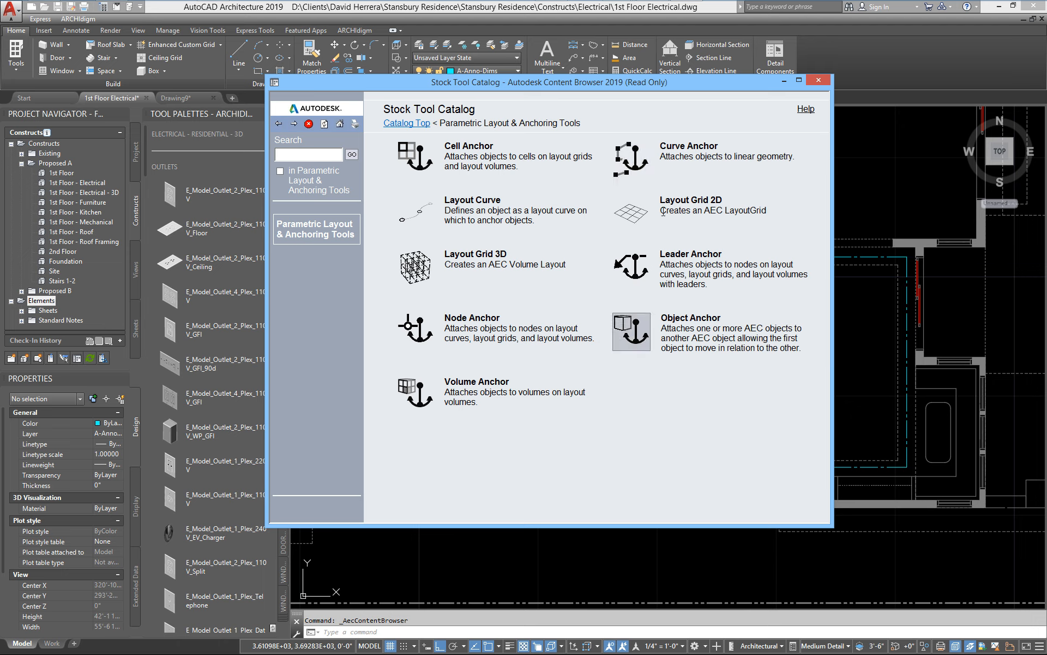
pyautogui.click(632, 214)
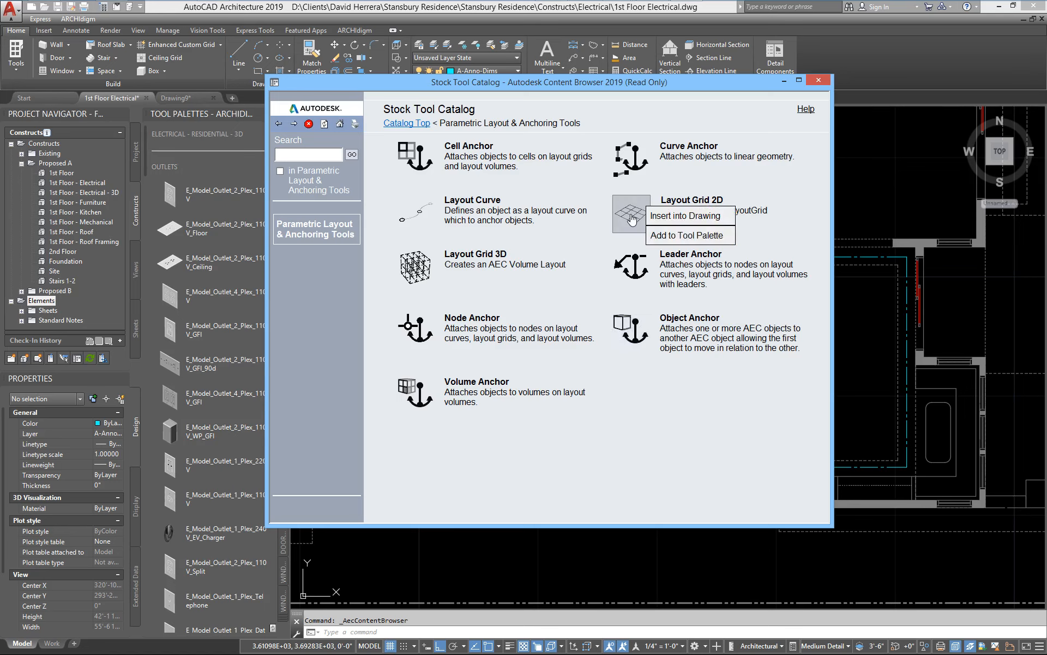
pyautogui.click(782, 124)
# Step: Browse to page 12 of ELECTRICAL - STANDARD - 3D in the Electrical 25.1 Kit catalog to find the track lighting tools
pyautogui.click(339, 124)
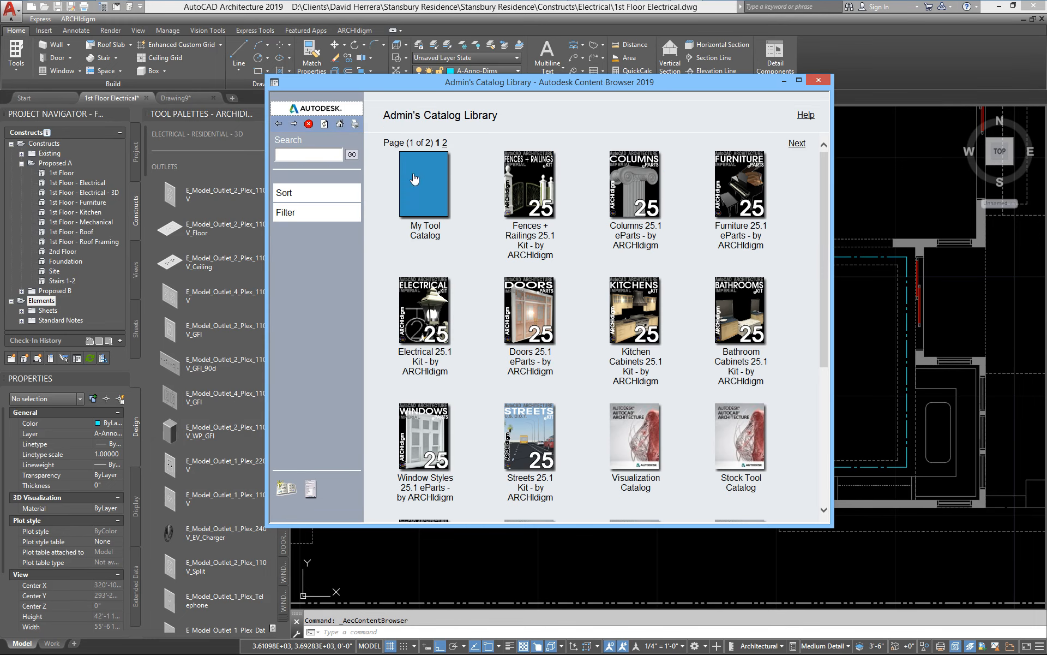
pyautogui.click(428, 315)
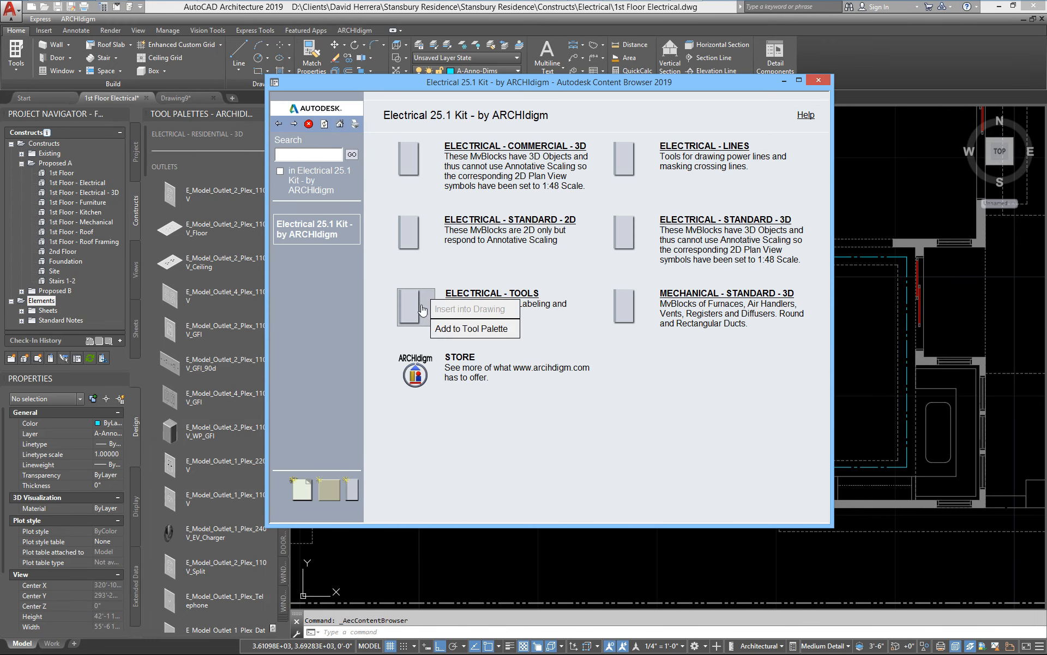
pyautogui.click(691, 228)
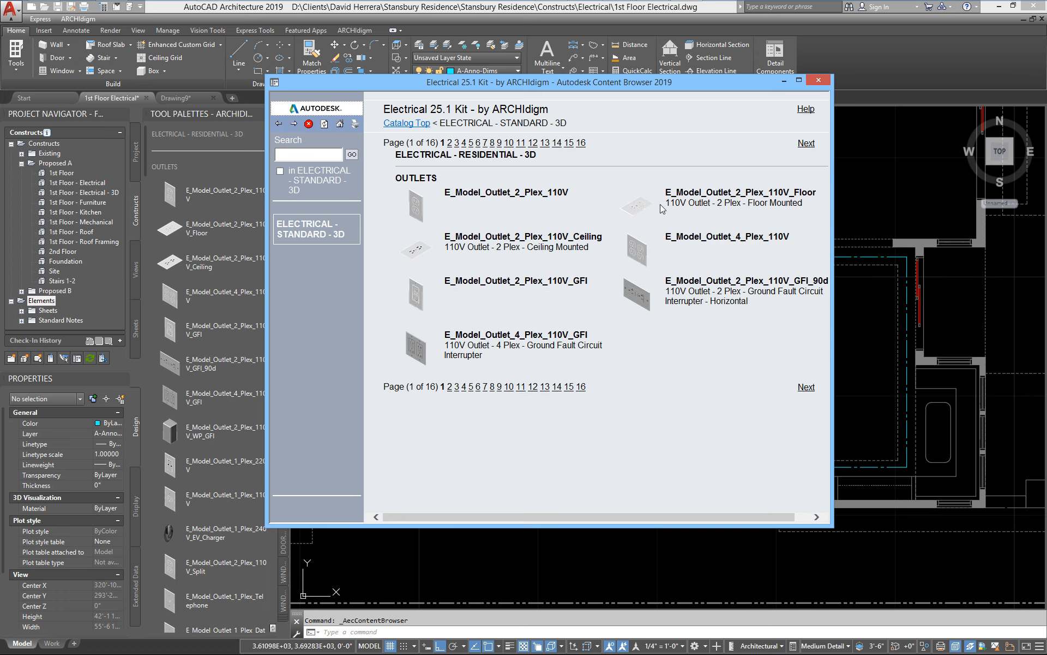
pyautogui.click(521, 387)
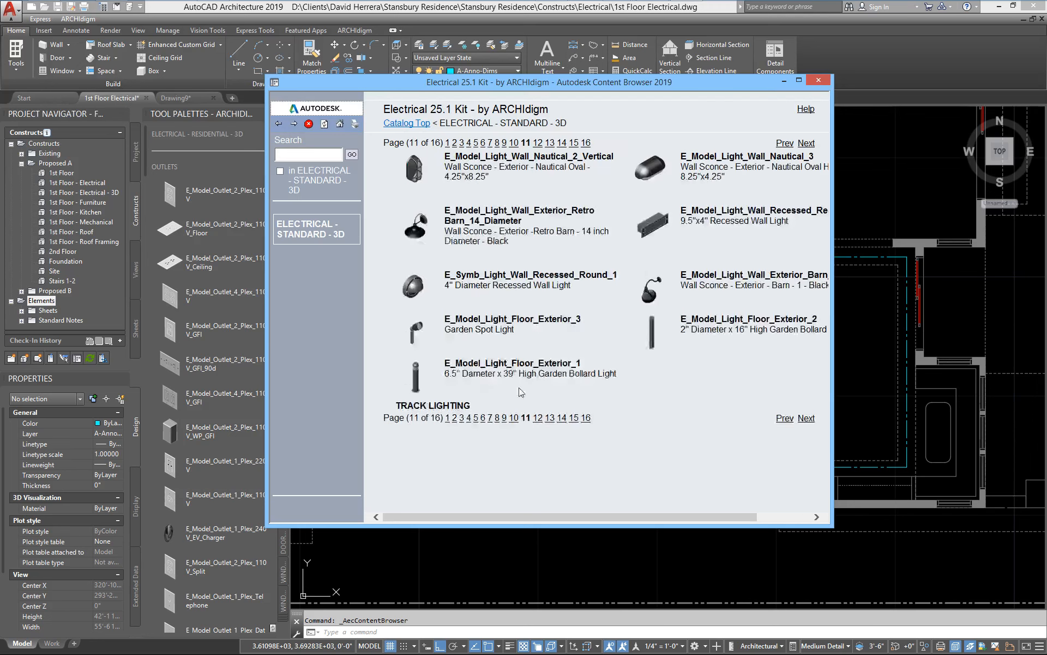
pyautogui.click(538, 418)
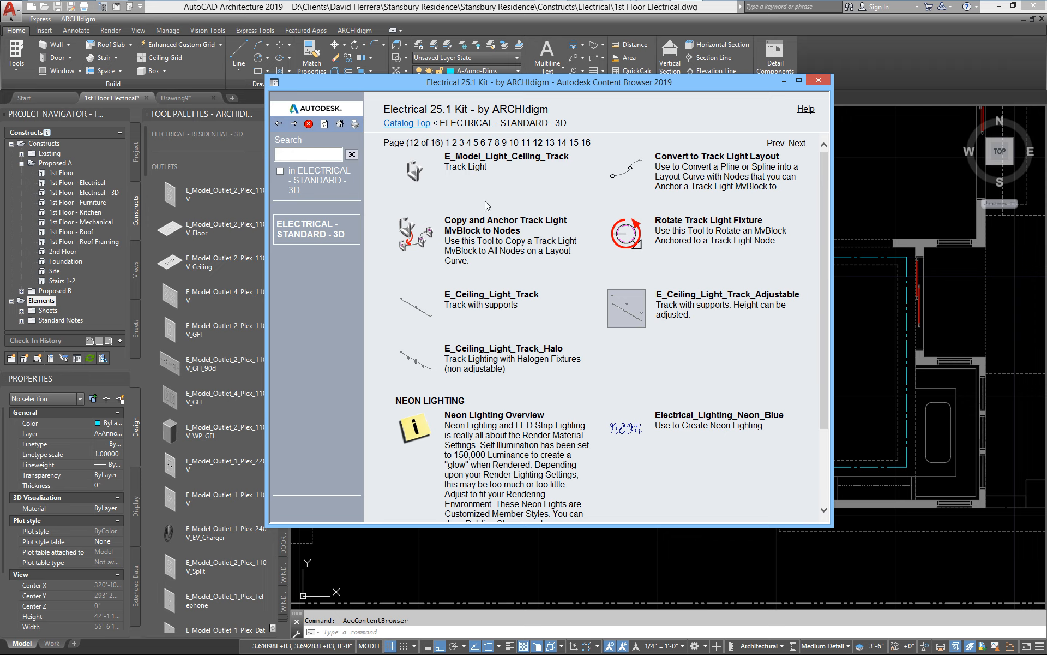
# Step: Examine the Convert to Track Light Layout, Copy and Anchor, and Rotate Track Light Fixture tools, and close the Content Browser
pyautogui.rightClick(625, 176)
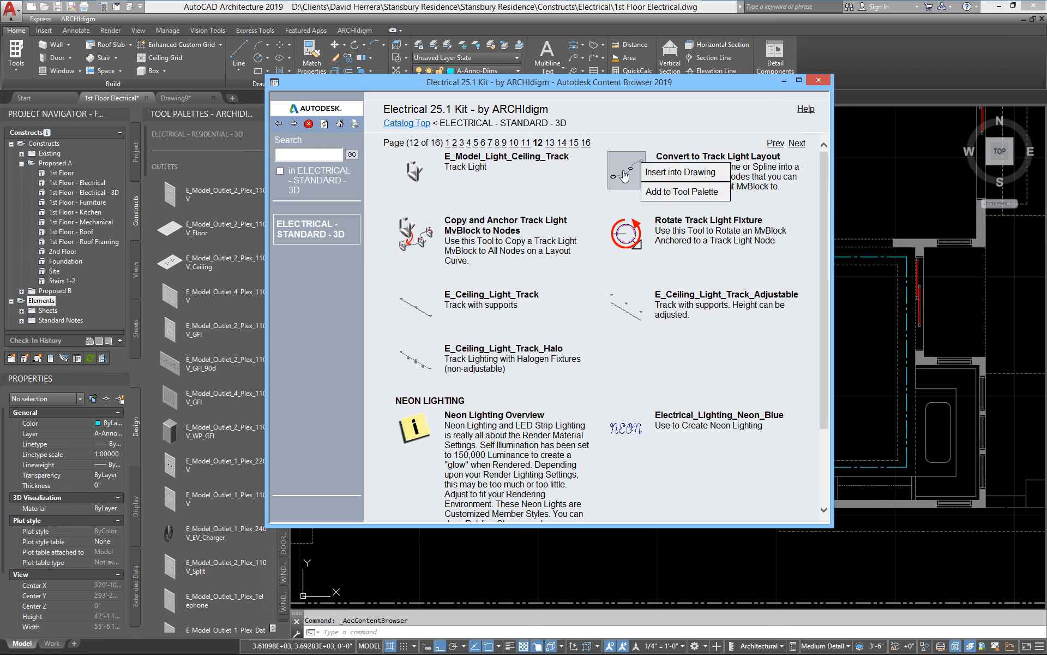
pyautogui.click(611, 181)
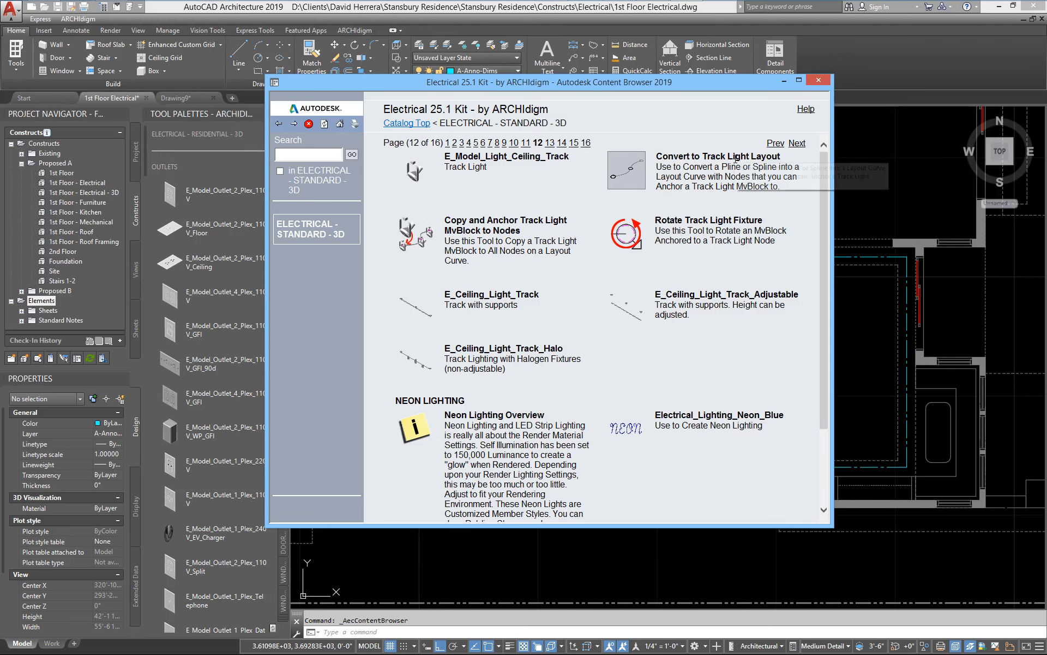
pyautogui.rightClick(630, 178)
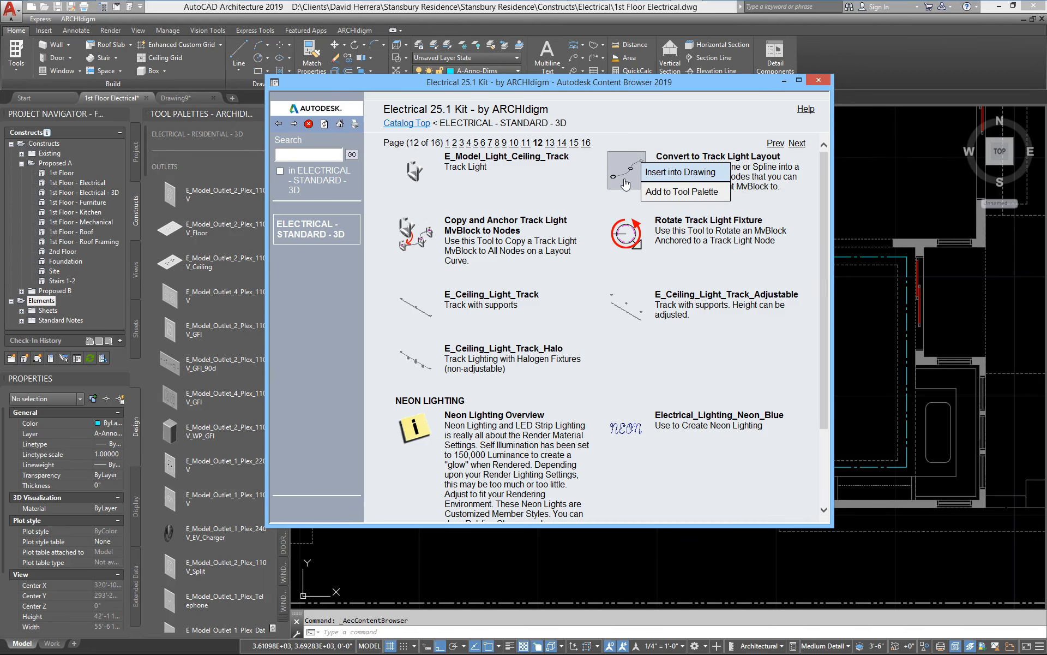
pyautogui.click(630, 179)
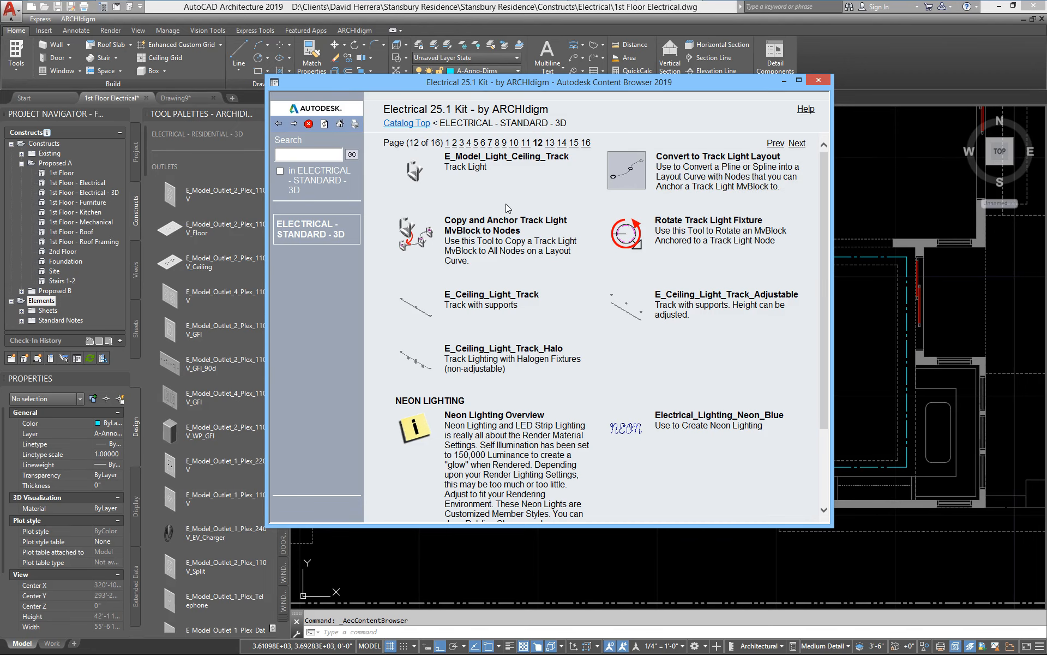
pyautogui.rightClick(434, 233)
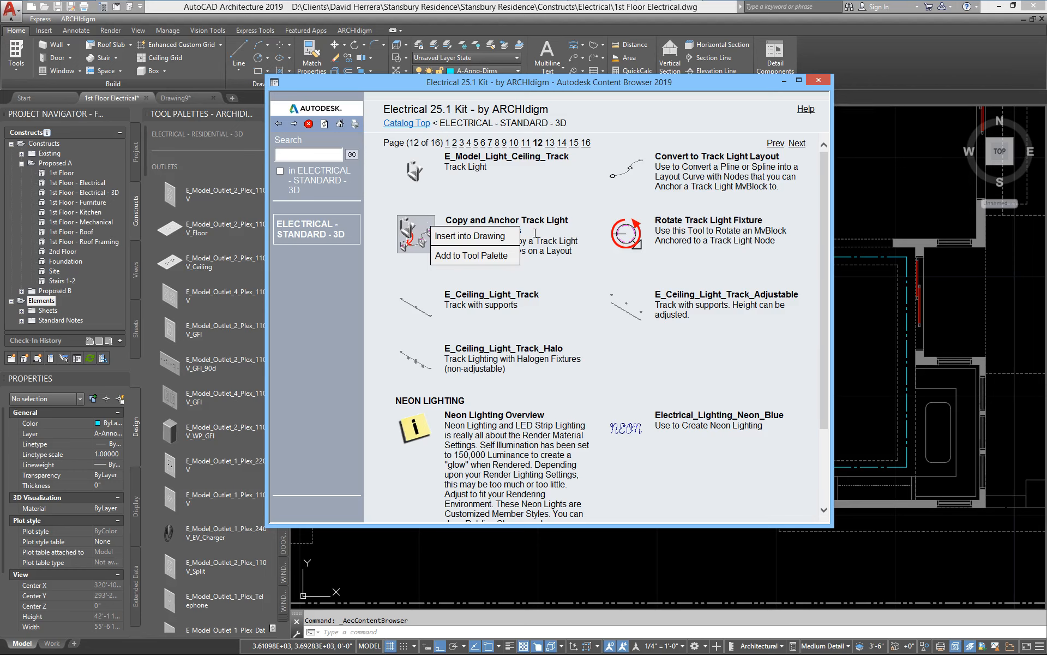
pyautogui.rightClick(633, 235)
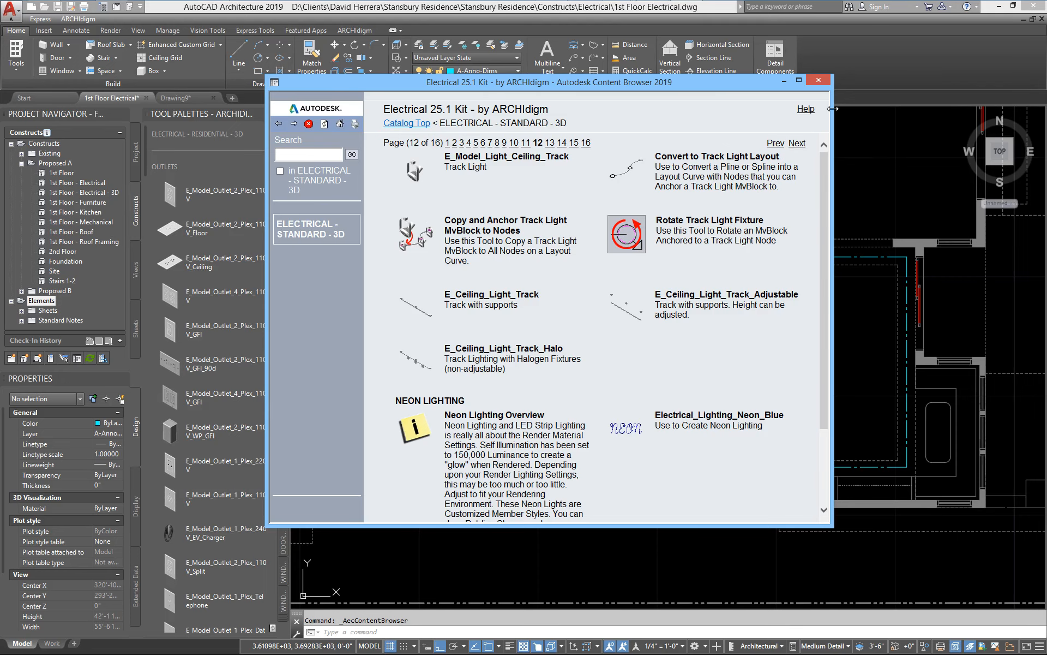
pyautogui.click(824, 80)
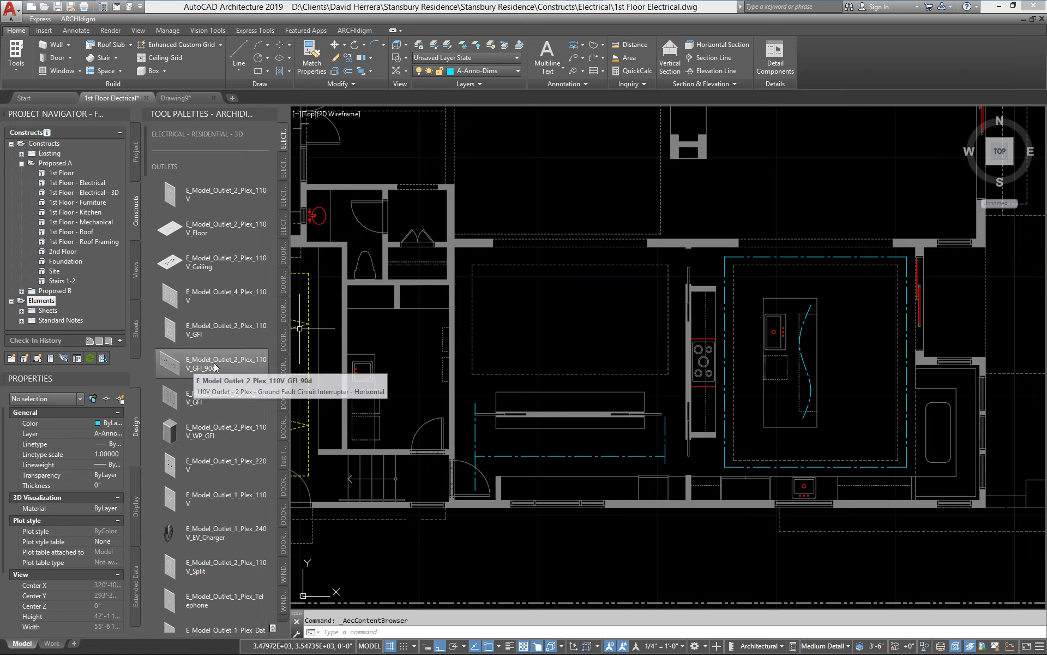
# Step: Show the Track Lighting tools on the palette and inspect the horizontal lighting polyline above the lower counter, clearing the selection
pyautogui.moveTo(147, 157); pyautogui.dragTo(171, 496)
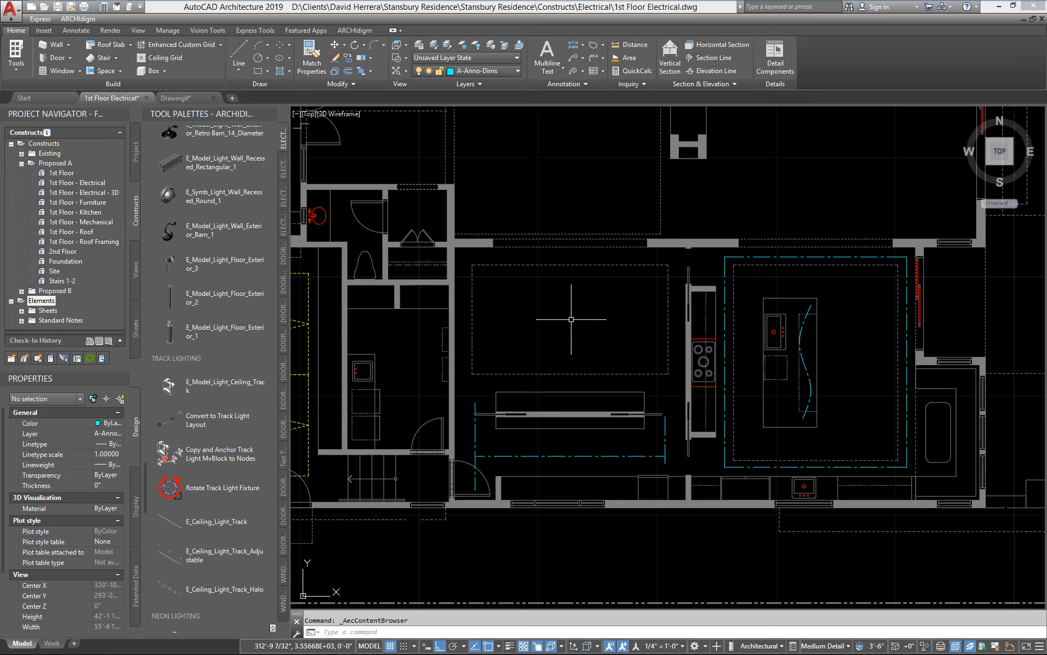
pyautogui.moveTo(506, 397); pyautogui.dragTo(502, 381, button='middle')
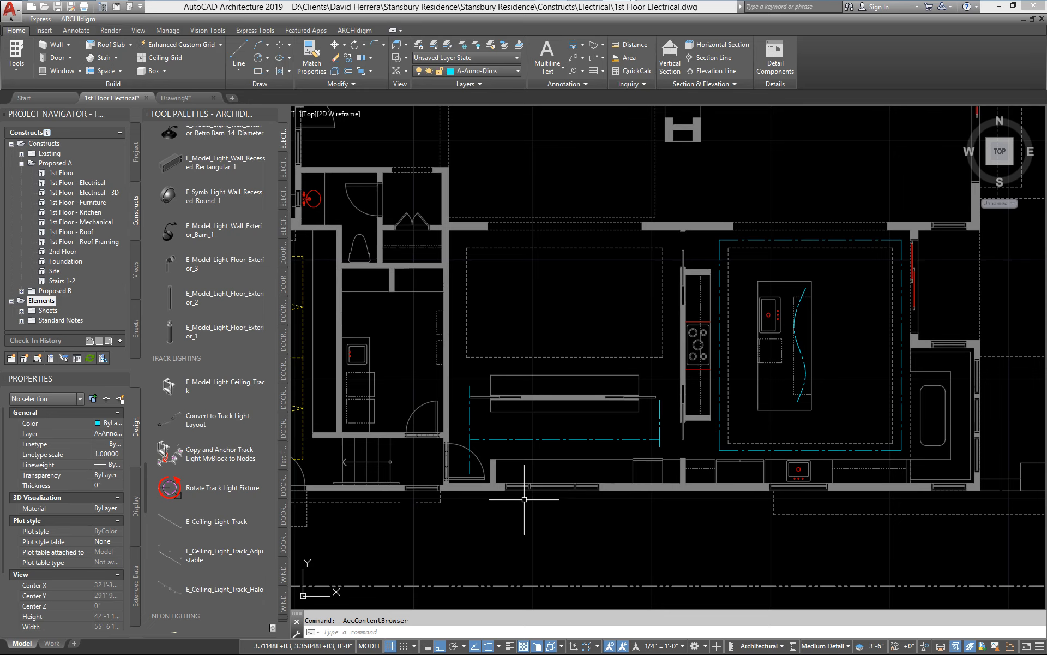
pyautogui.scroll(5, 525, 499)
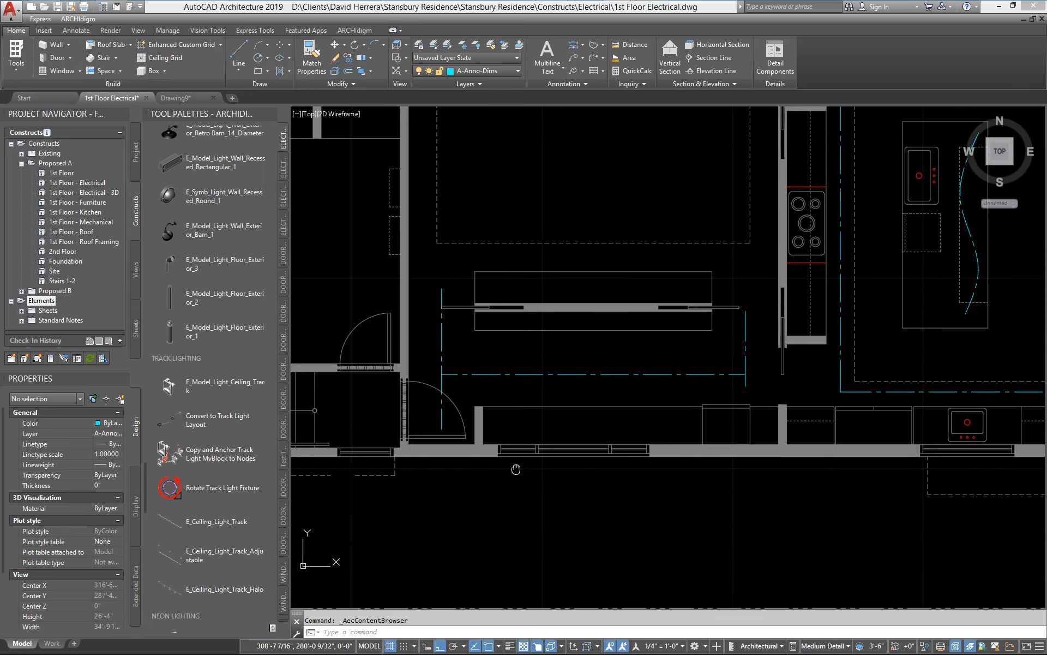
pyautogui.moveTo(521, 464)
pyautogui.mouseDown(button='middle')
pyautogui.moveTo(535, 507)
pyautogui.moveTo(508, 540)
pyautogui.mouseUp(button='middle')
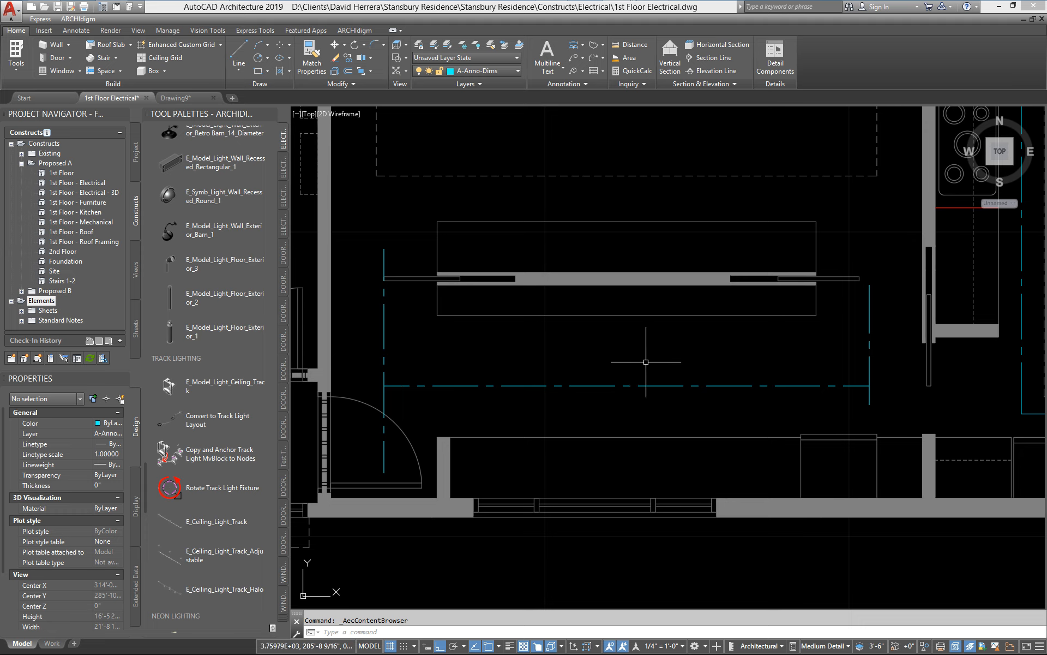
pyautogui.click(693, 393)
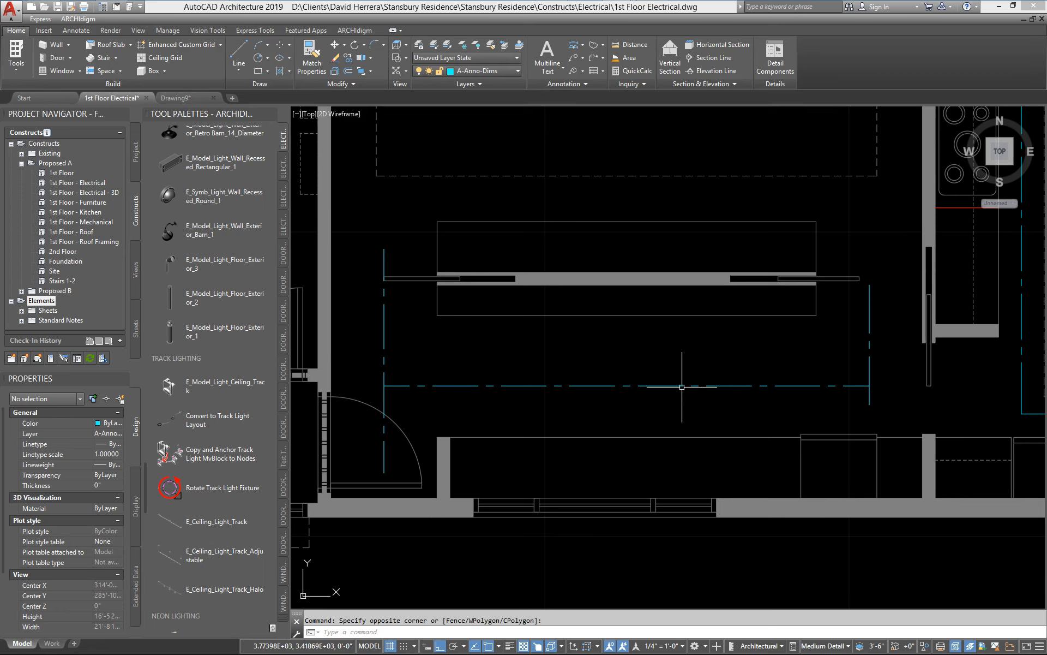
pyautogui.click(676, 375)
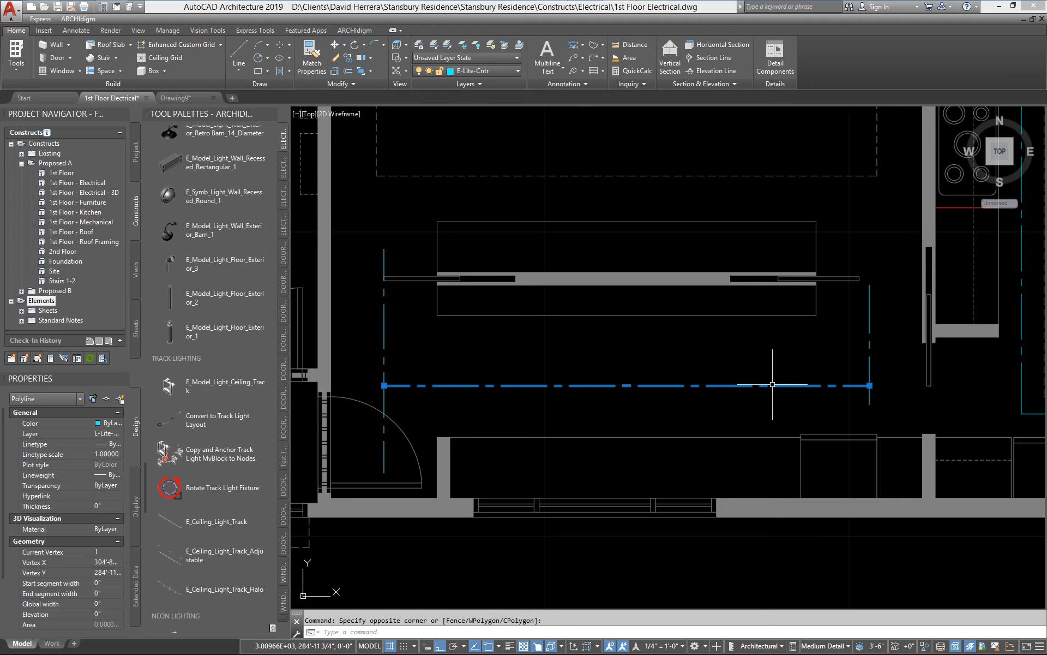
pyautogui.moveTo(870, 385)
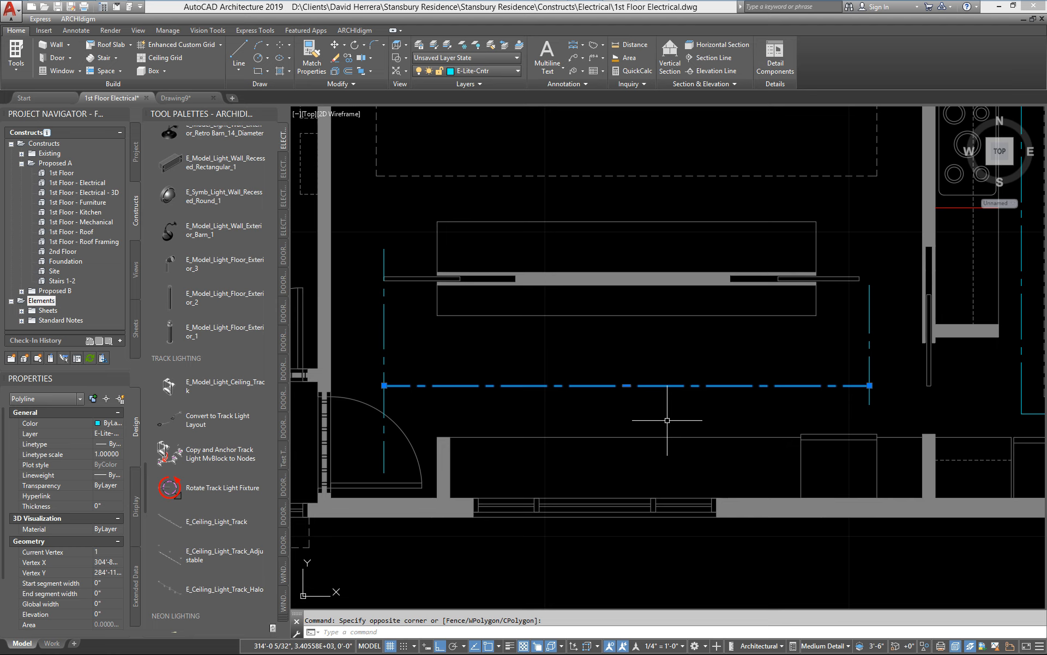
pyautogui.press('Escape')
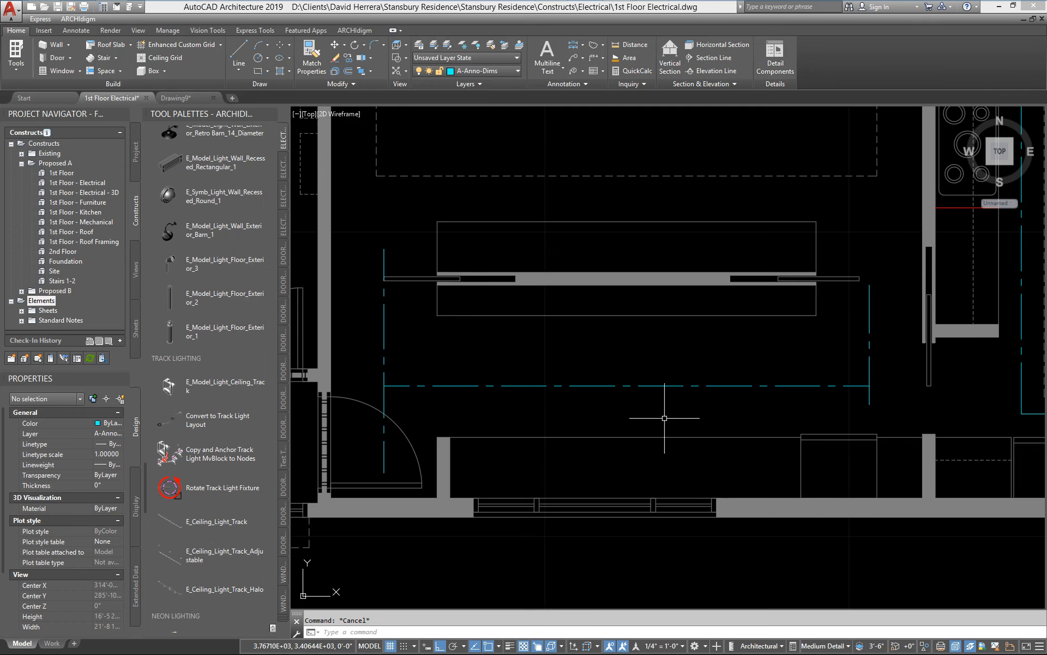
# Step: Examine the rectangular lighting centerline and the curved centerline over the kitchen island
pyautogui.moveTo(876, 410)
pyautogui.mouseDown(button='middle')
pyautogui.moveTo(515, 447)
pyautogui.moveTo(547, 451)
pyautogui.mouseUp(button='middle')
pyautogui.scroll(-2, 515, 447)
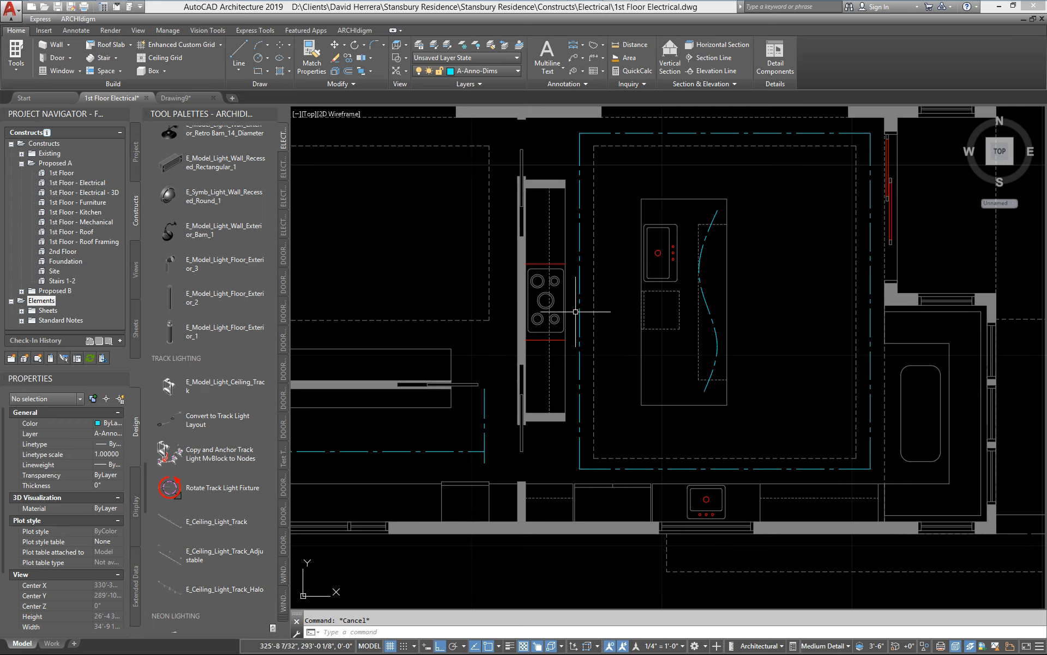
pyautogui.scroll(2, 725, 376)
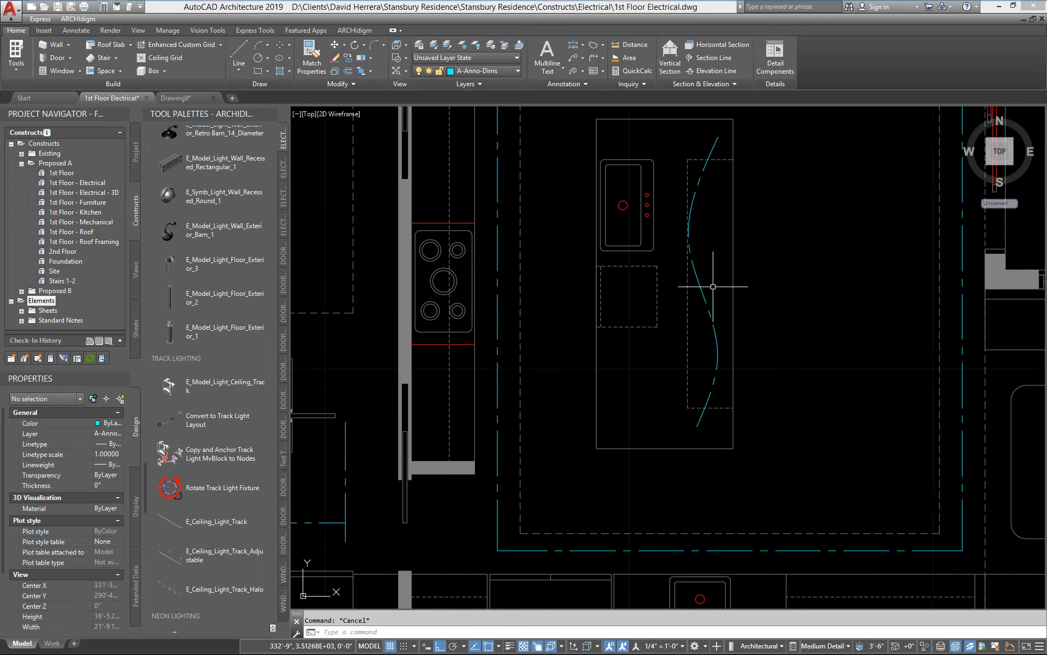
pyautogui.scroll(-2, 713, 292)
pyautogui.moveTo(702, 306); pyautogui.dragTo(770, 311, button='middle')
pyautogui.moveTo(599, 337); pyautogui.dragTo(707, 336, button='middle')
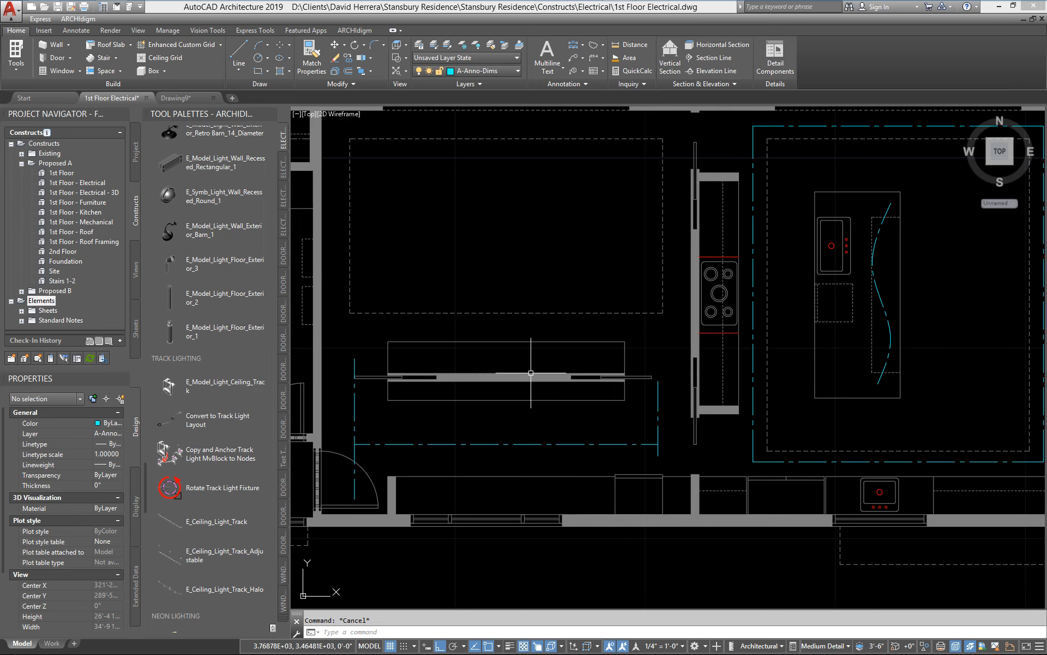
# Step: Convert the horizontal lighting polyline above the lower counter into a layout curve using Convert to Track Light Layout
pyautogui.scroll(2, 465, 451)
pyautogui.moveTo(487, 469)
pyautogui.mouseDown(button='middle')
pyautogui.moveTo(625, 325)
pyautogui.moveTo(604, 282)
pyautogui.mouseUp(button='middle')
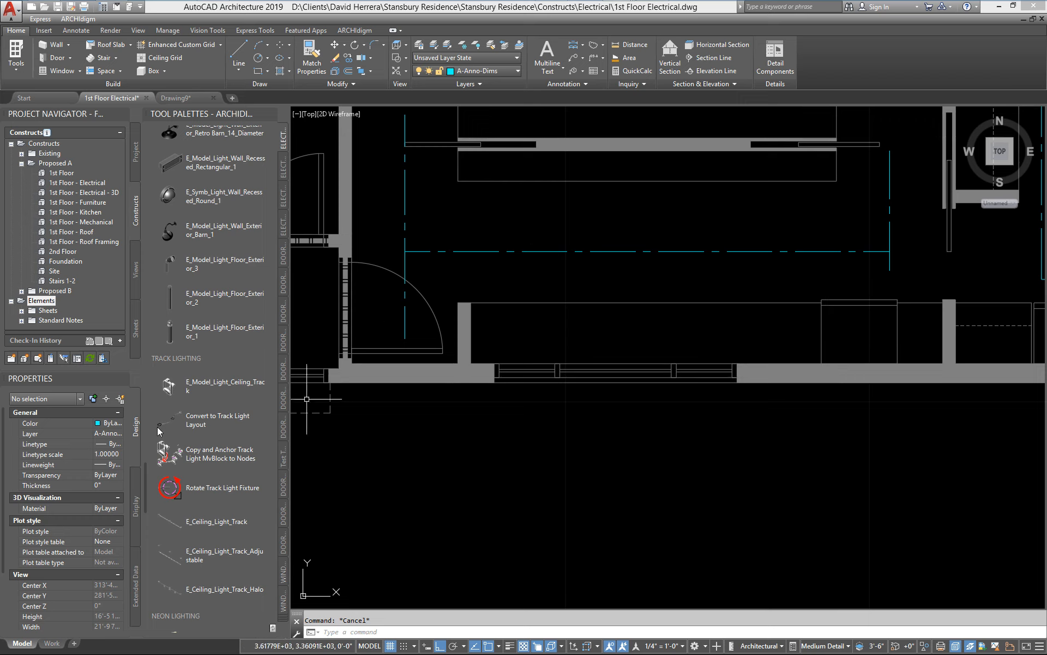
pyautogui.click(563, 258)
pyautogui.click(488, 249)
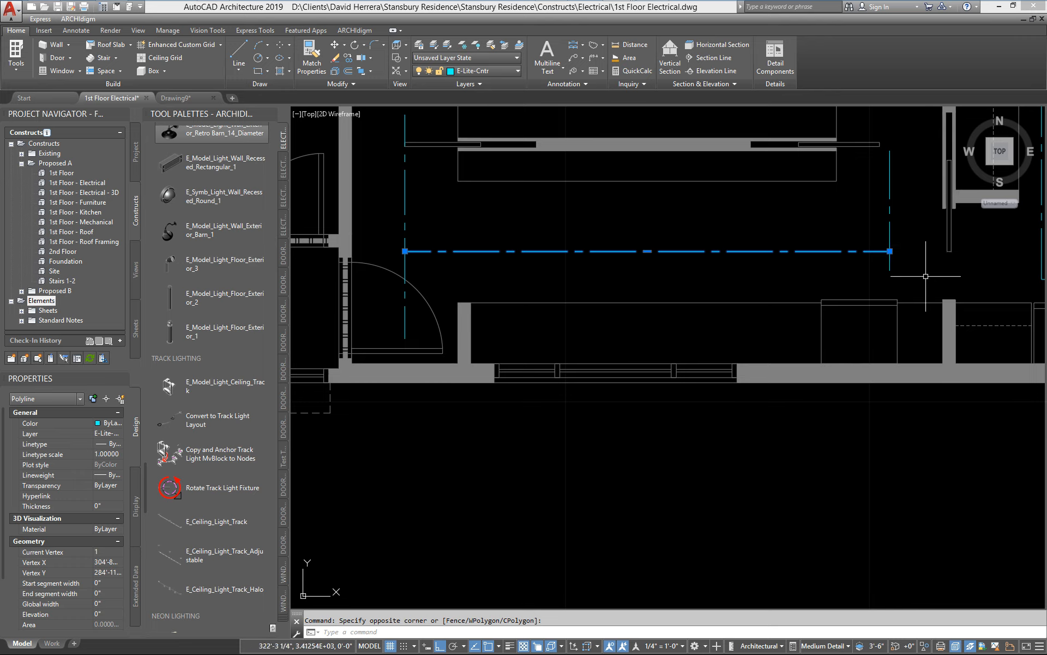
pyautogui.click(173, 418)
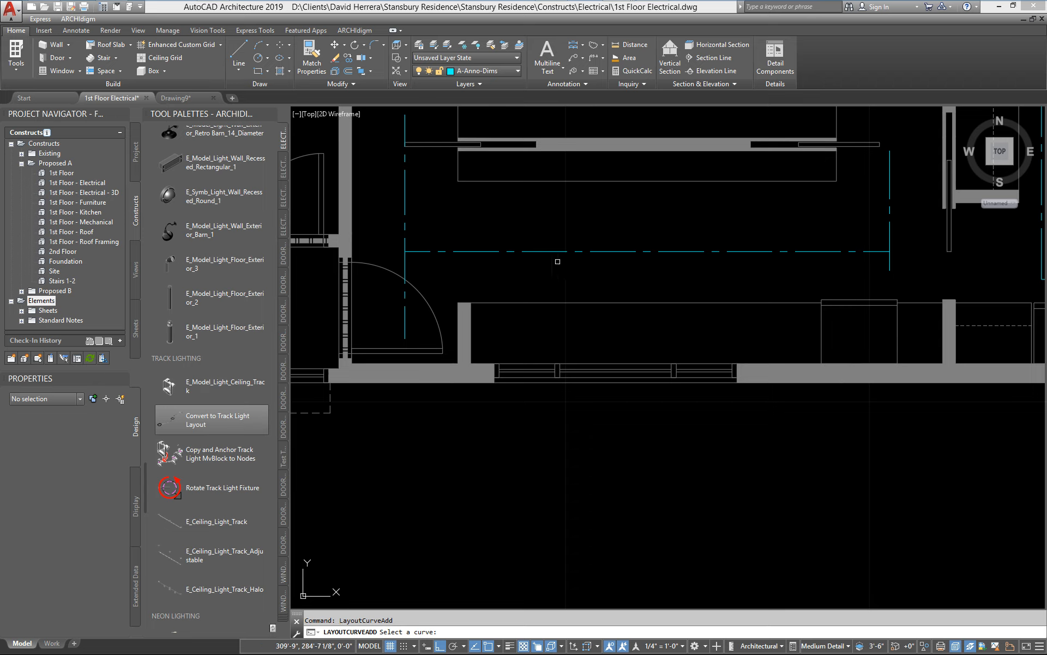
pyautogui.click(550, 252)
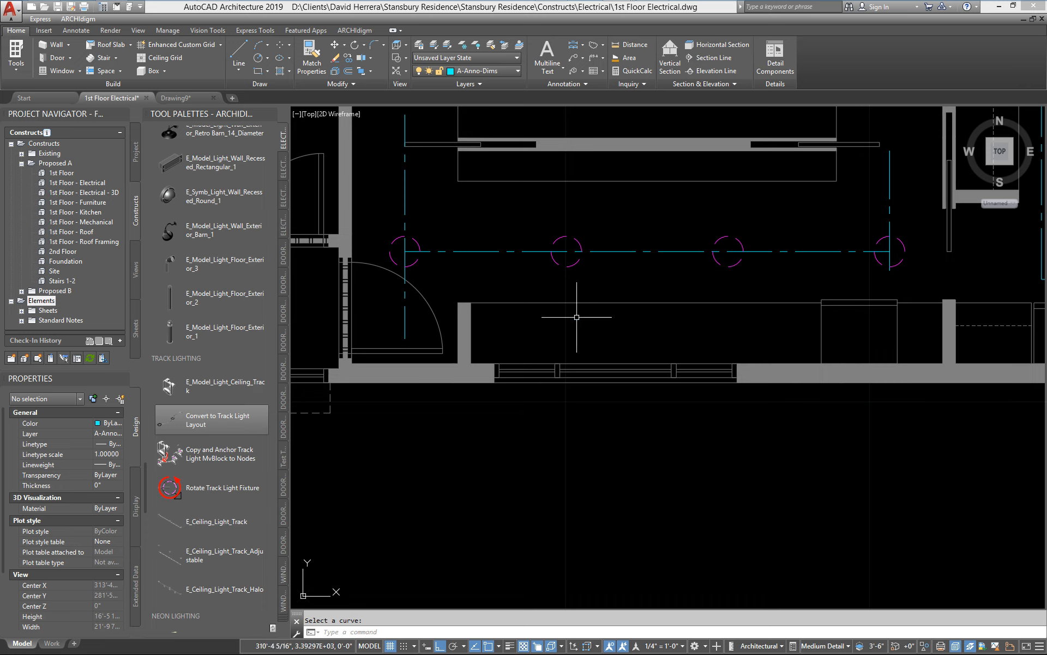
# Step: Set the number of nodes on the evenly spaced layout curve above the lower counter to 6
pyautogui.click(577, 250)
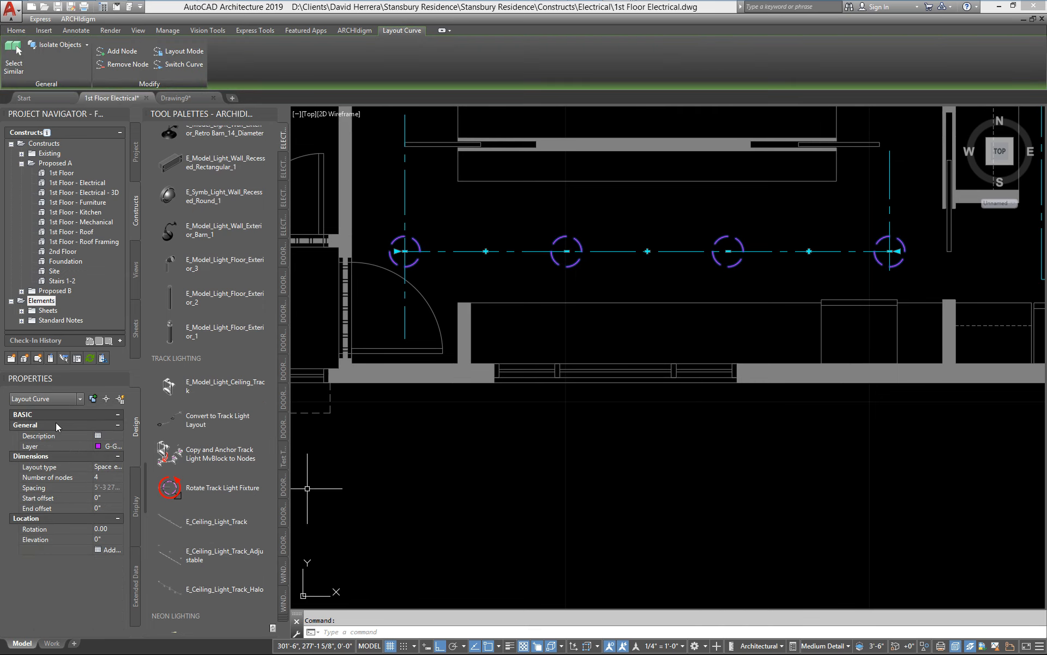
pyautogui.click(107, 467)
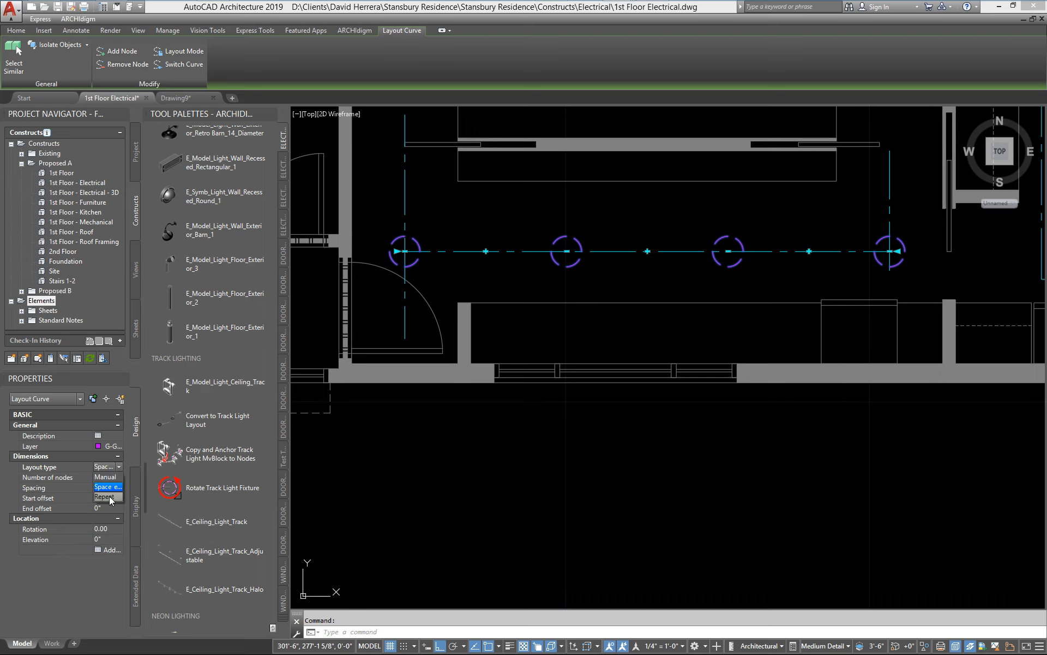
pyautogui.click(102, 466)
pyautogui.click(98, 478)
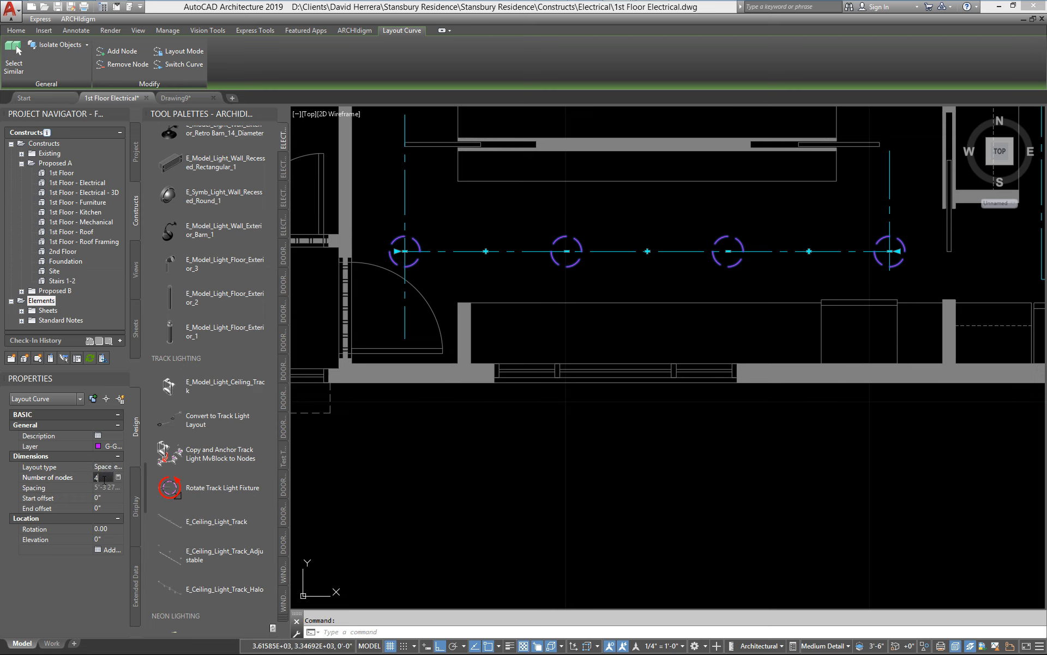
pyautogui.write('6')
pyautogui.press('Return')
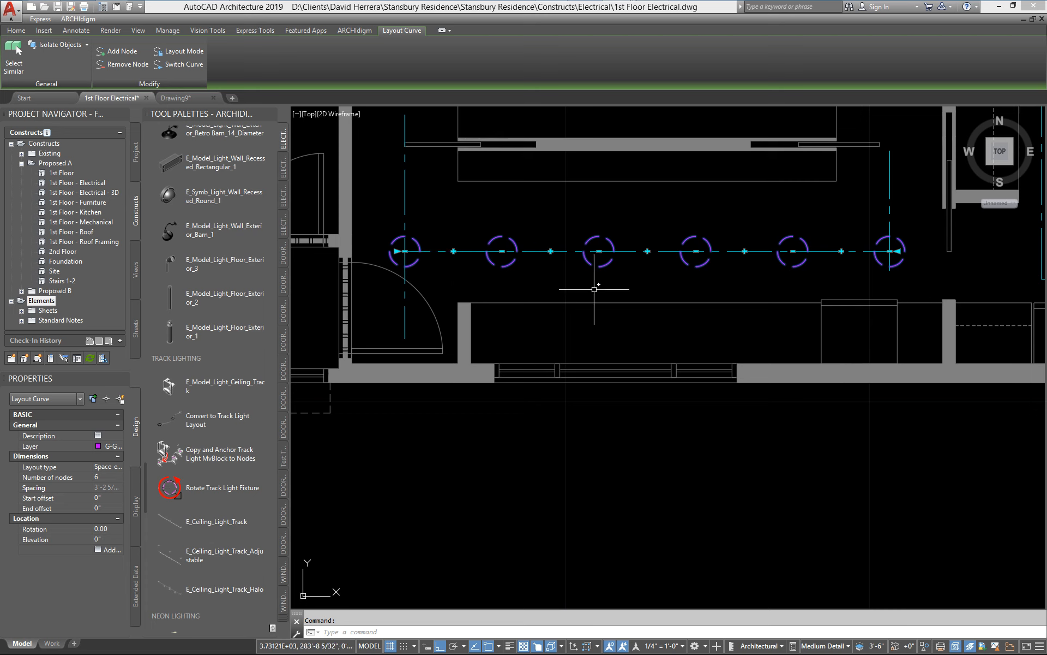
pyautogui.press('Escape')
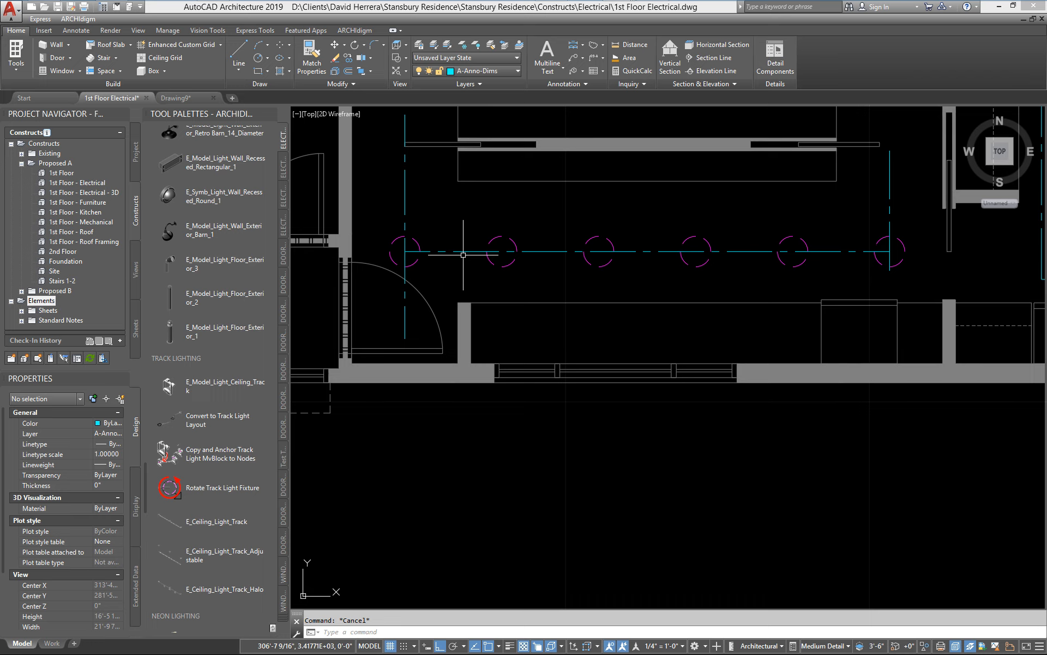
# Step: Erase the horizontal lighting polyline above the lower counter and undo the erase
pyautogui.click(551, 252)
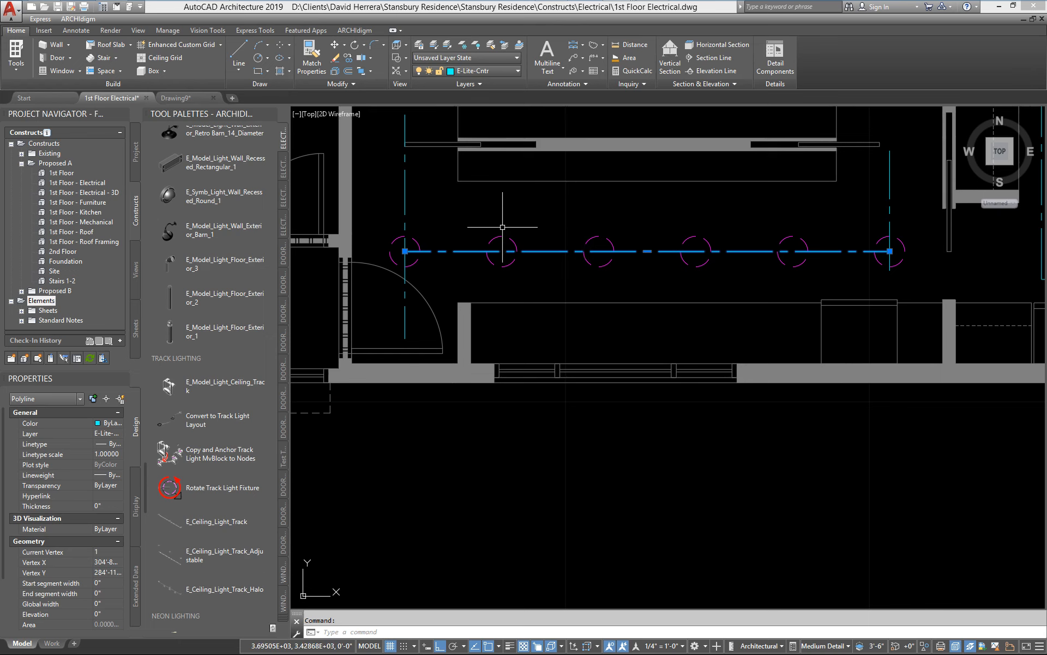
pyautogui.press('Delete')
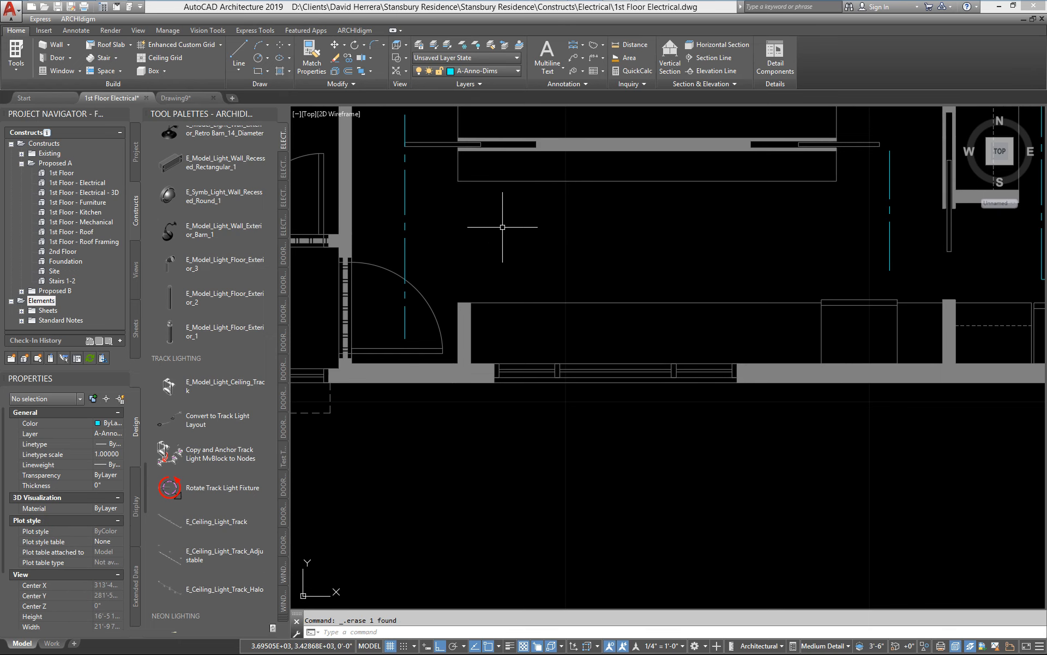
pyautogui.hotkey('ctrl', 'z')
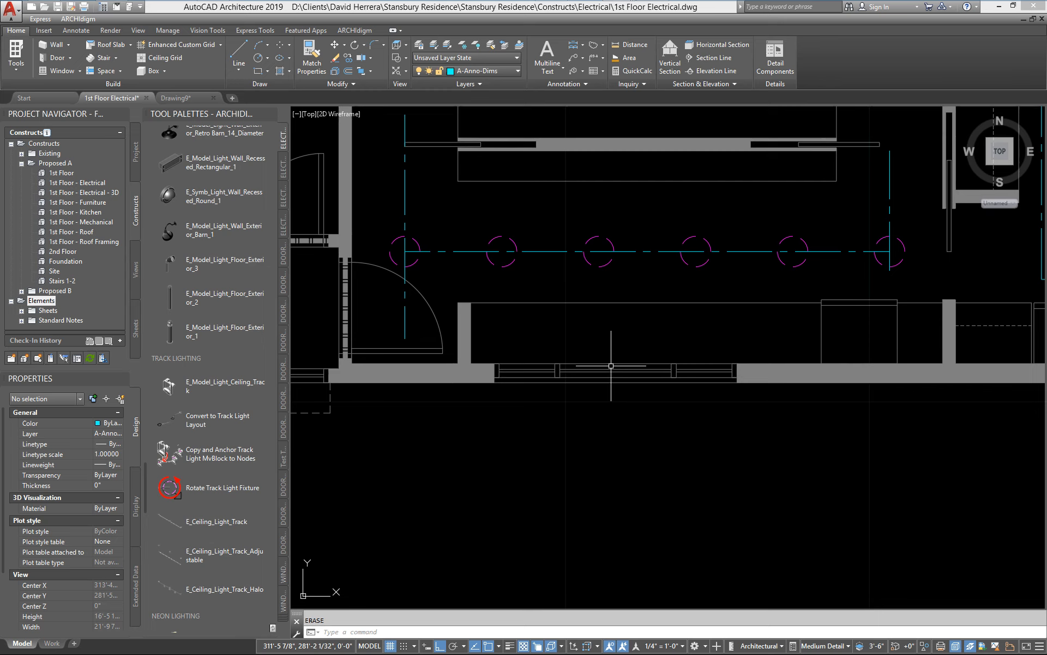
# Step: Place one E_Model_Light_Recessed fixture in the empty area south of the exterior wall
pyautogui.scroll(2, 149, 480)
pyautogui.moveTo(150, 480); pyautogui.dragTo(155, 313)
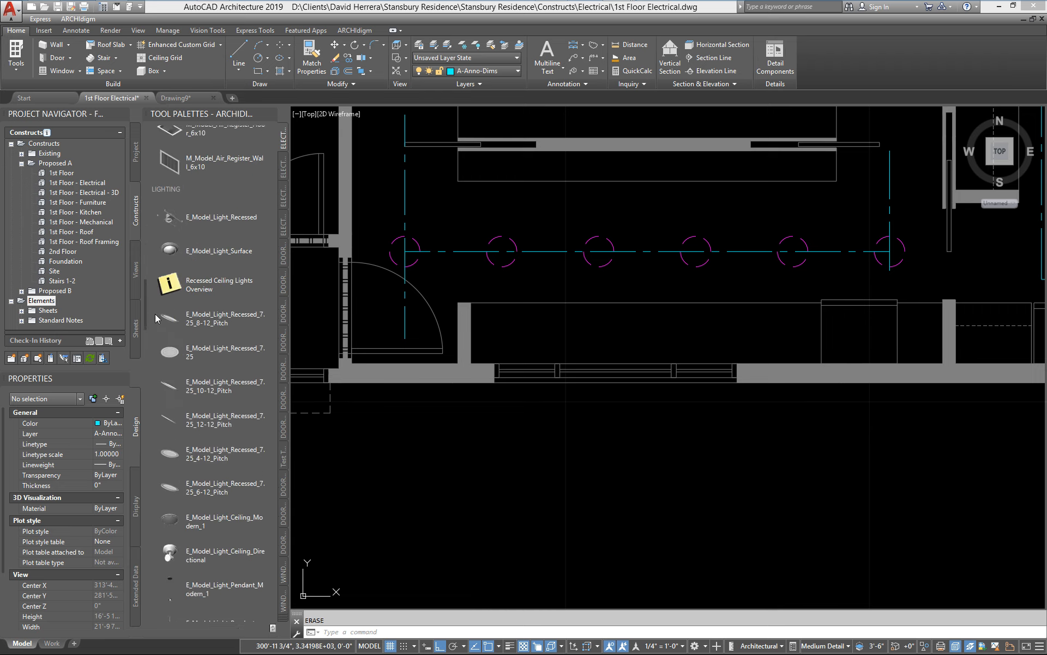
pyautogui.scroll(1, 164, 295)
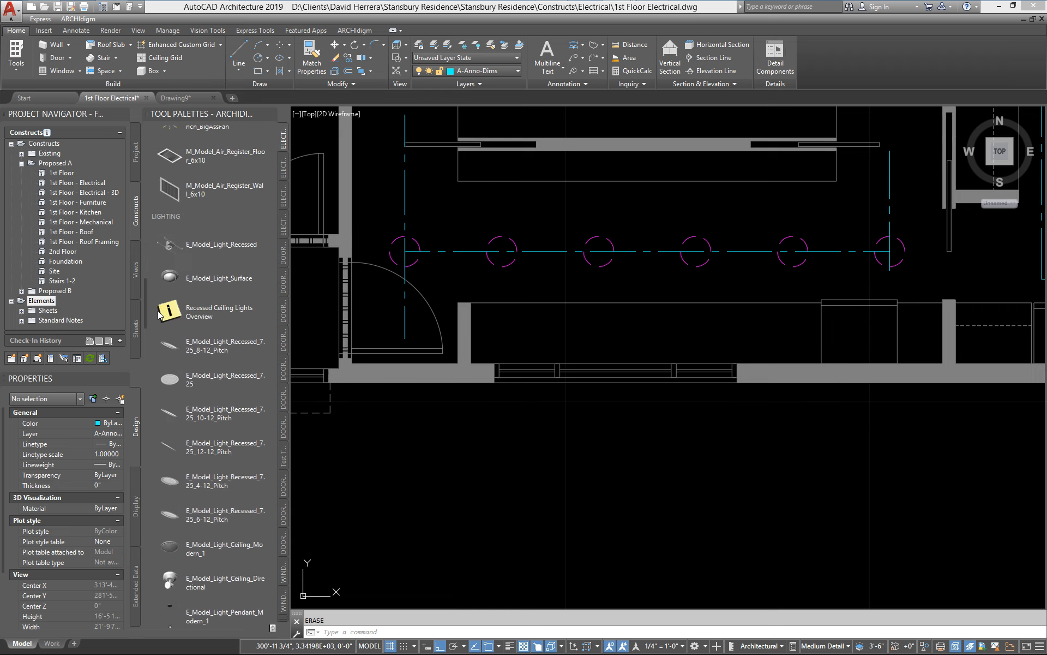
pyautogui.click(176, 258)
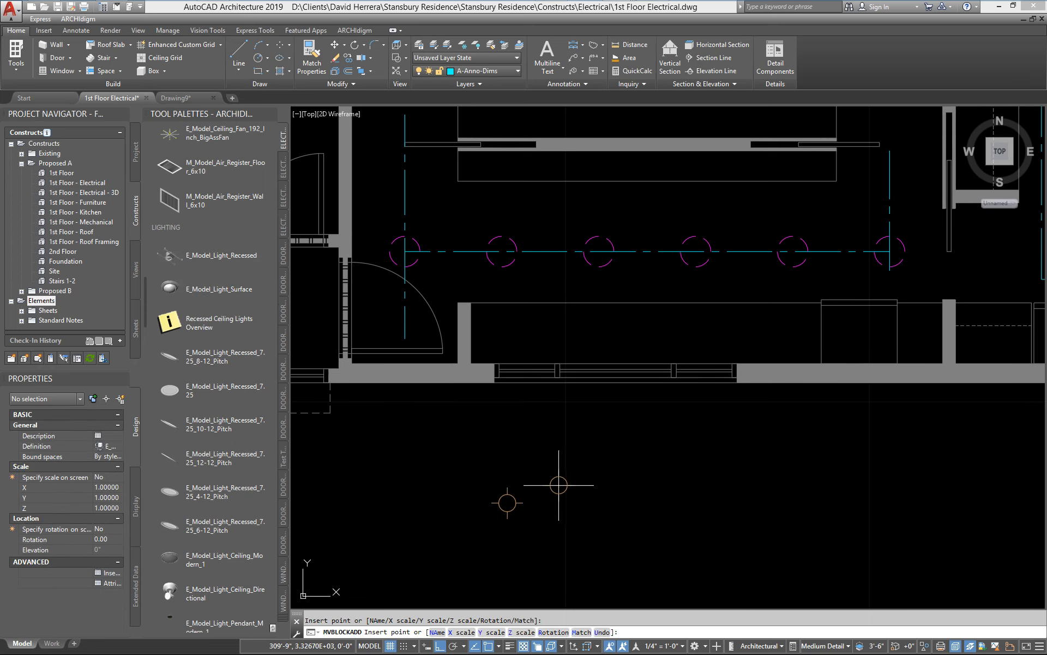
pyautogui.press('Escape')
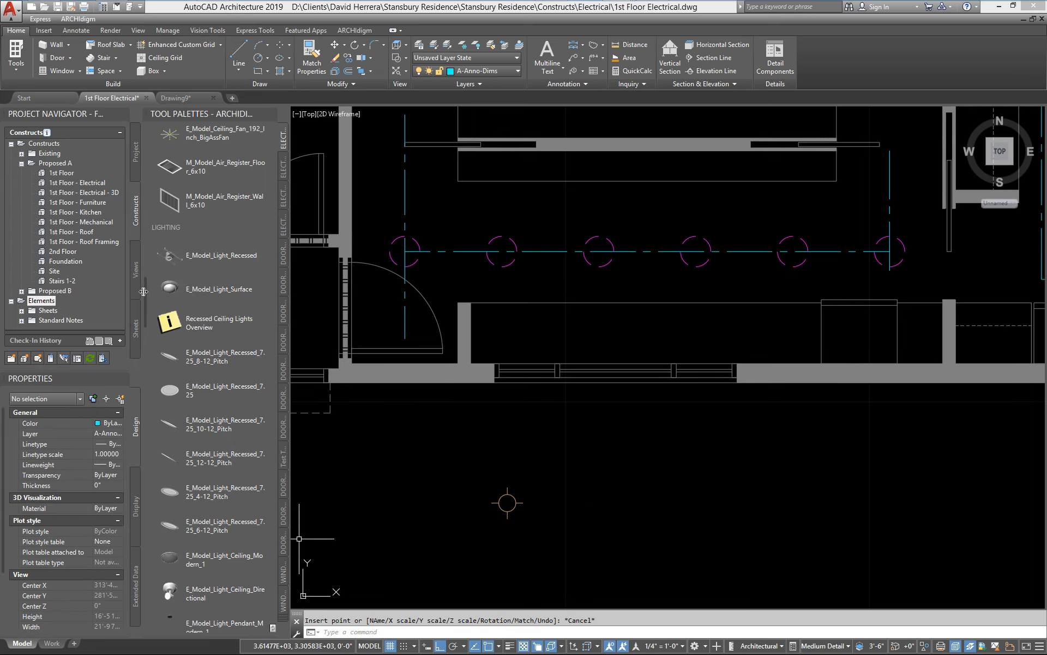
# Step: Copy and anchor the recessed light fixture to all nodes of the layout curve with Copy and Anchor Track Light MvBlock to Nodes
pyautogui.scroll(-10, 164, 469)
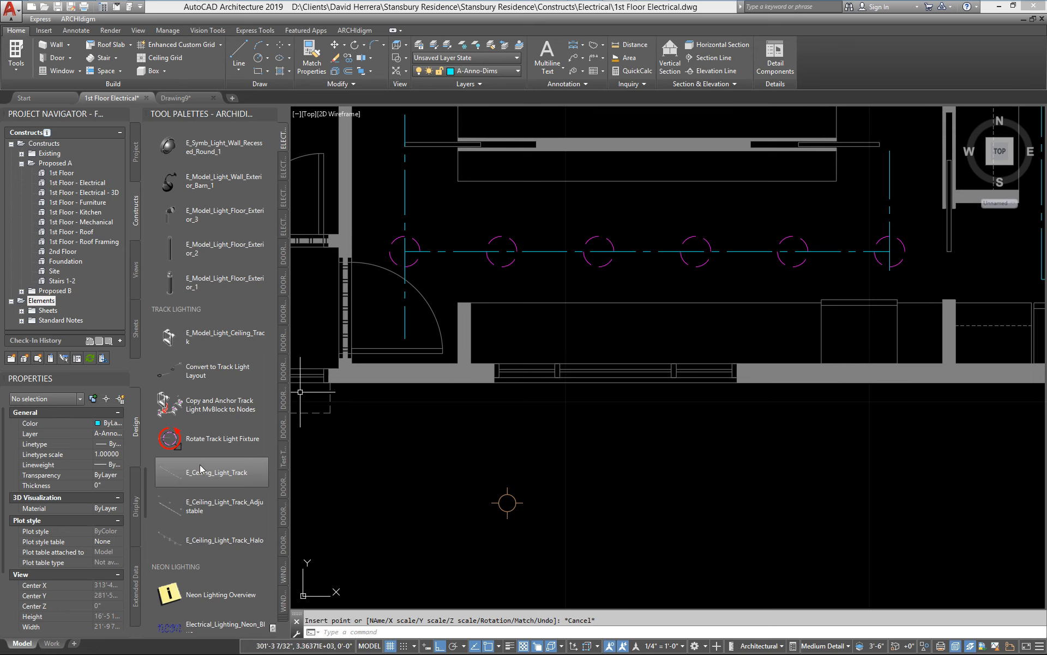
pyautogui.click(171, 409)
pyautogui.click(512, 498)
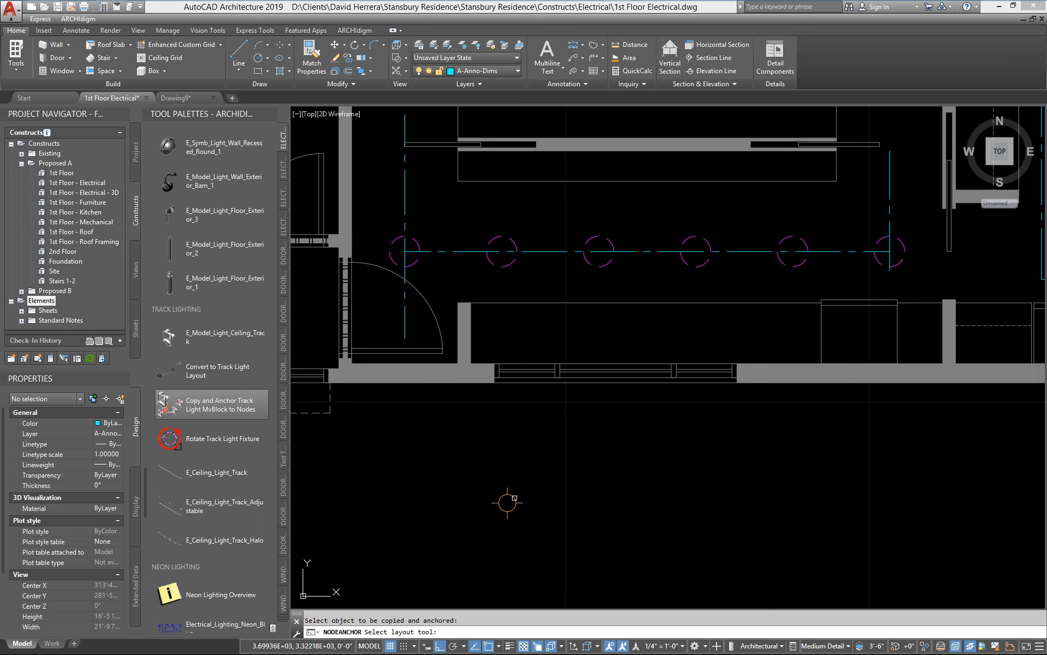
pyautogui.click(609, 264)
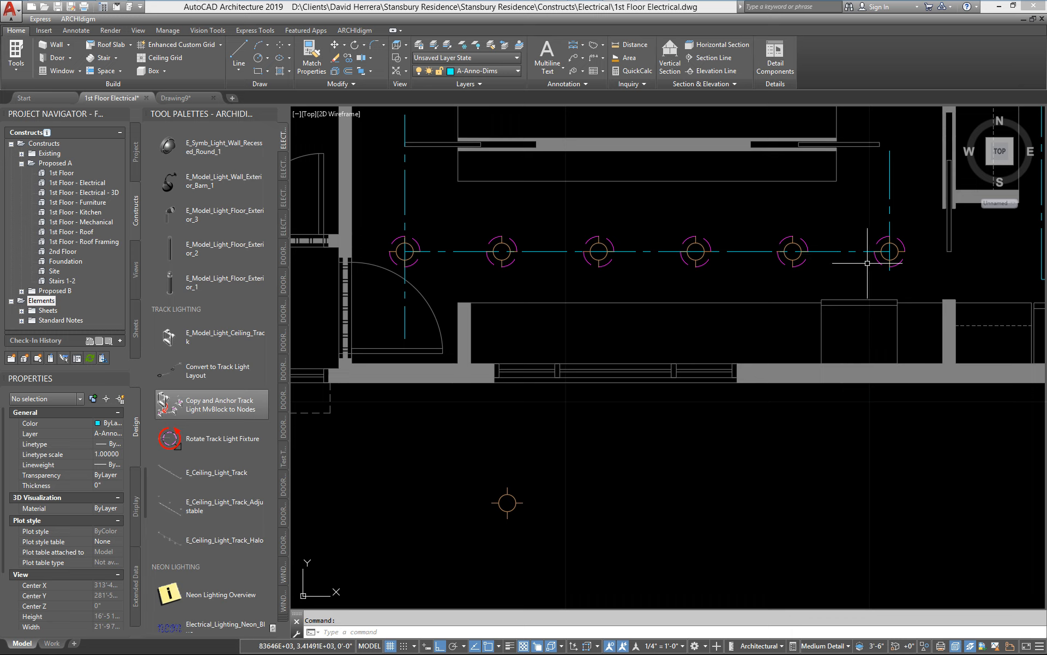
# Step: Move the horizontal lighting polyline about 4'-6" straight south onto the exterior wall
pyautogui.write('m')
pyautogui.press('Return')
pyautogui.click(851, 252)
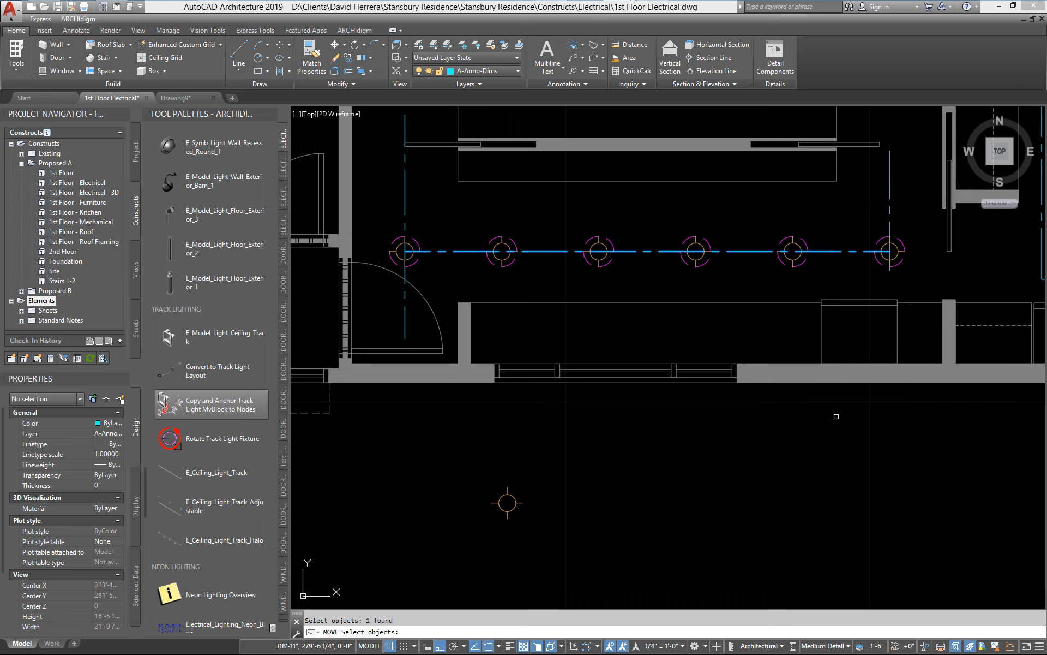
pyautogui.press('Return')
pyautogui.click(829, 438)
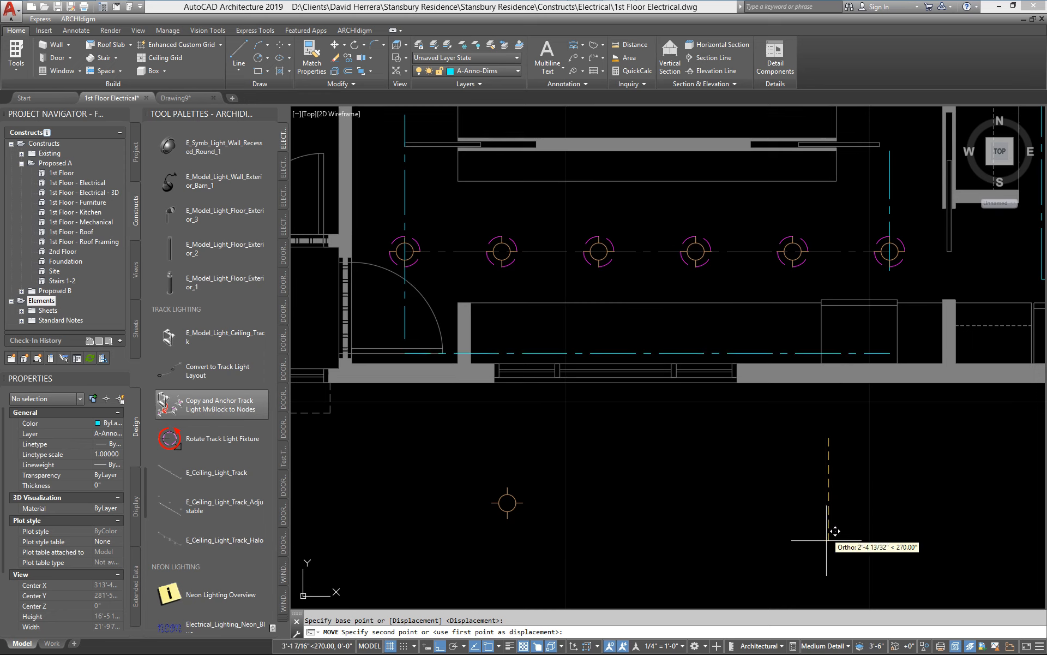
pyautogui.click(819, 570)
# Step: Cancel the repeated Move command and undo the polyline's move to the exterior wall
pyautogui.press('Return')
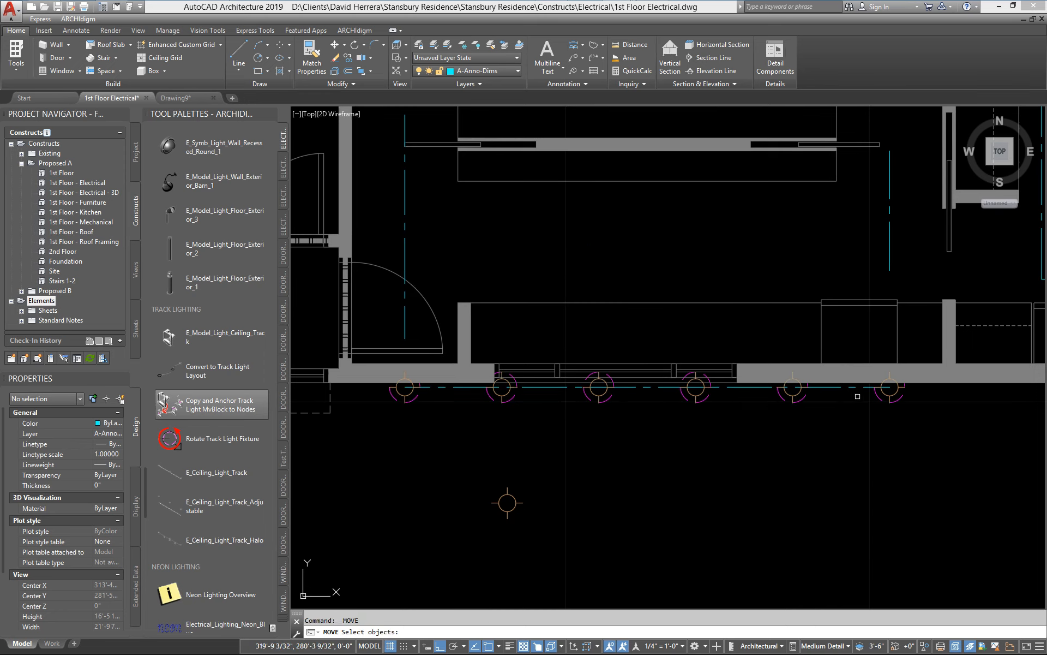
pyautogui.press('Return')
pyautogui.press('Escape')
pyautogui.hotkey('ctrl', 'z')
pyautogui.hotkey('ctrl', 'z')
pyautogui.press('Return')
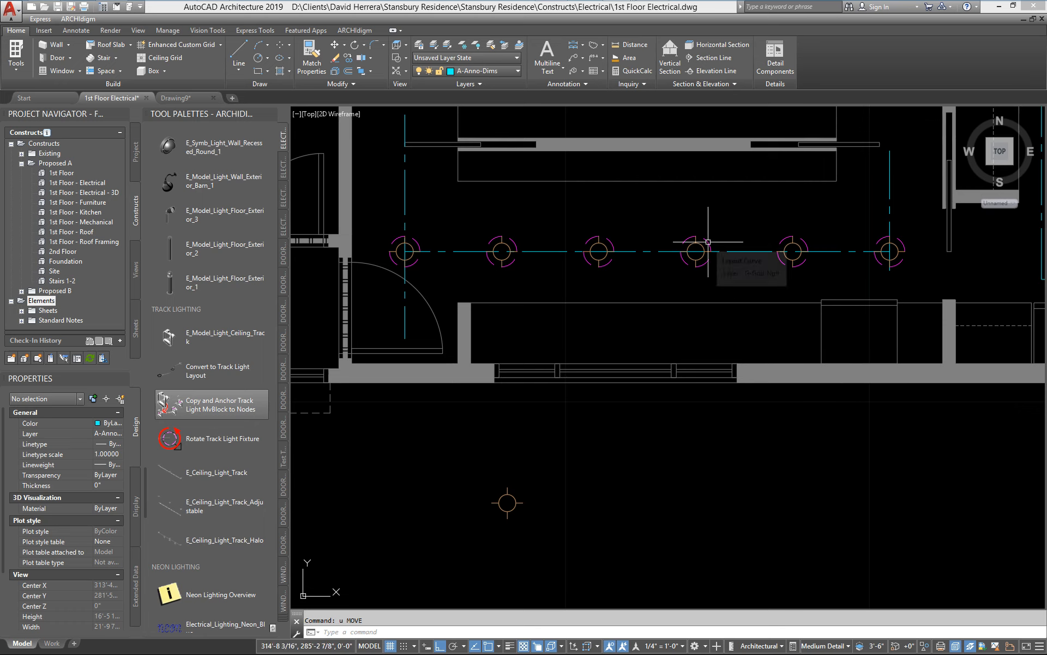
# Step: Remove one node from the layout curve using its grips, add one back for six nodes, and clear the selection
pyautogui.click(690, 252)
pyautogui.click(696, 252)
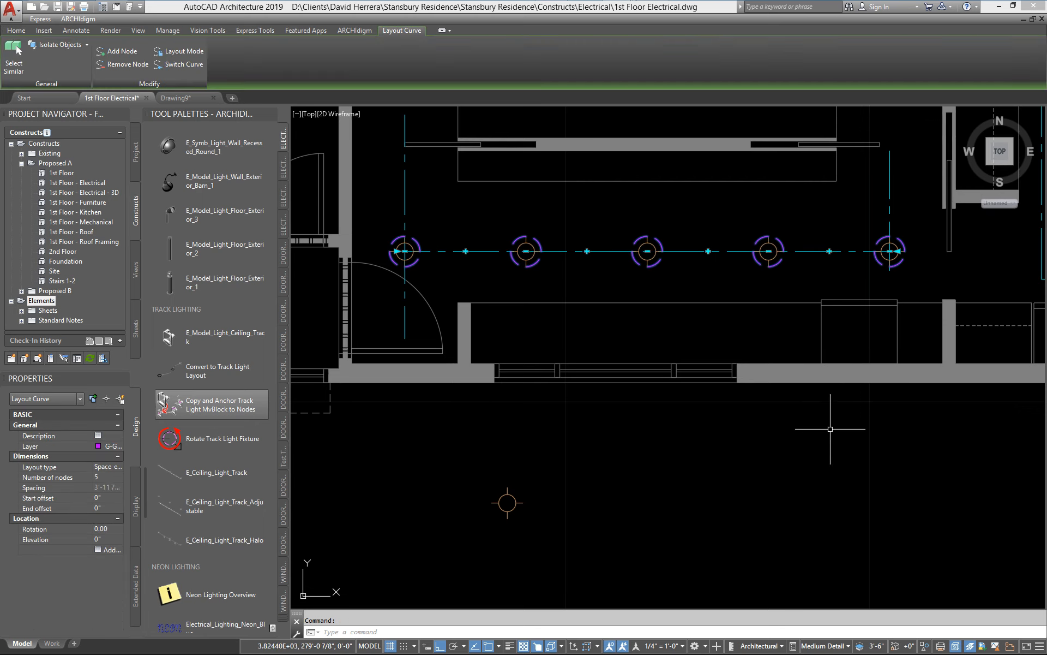
pyautogui.click(708, 251)
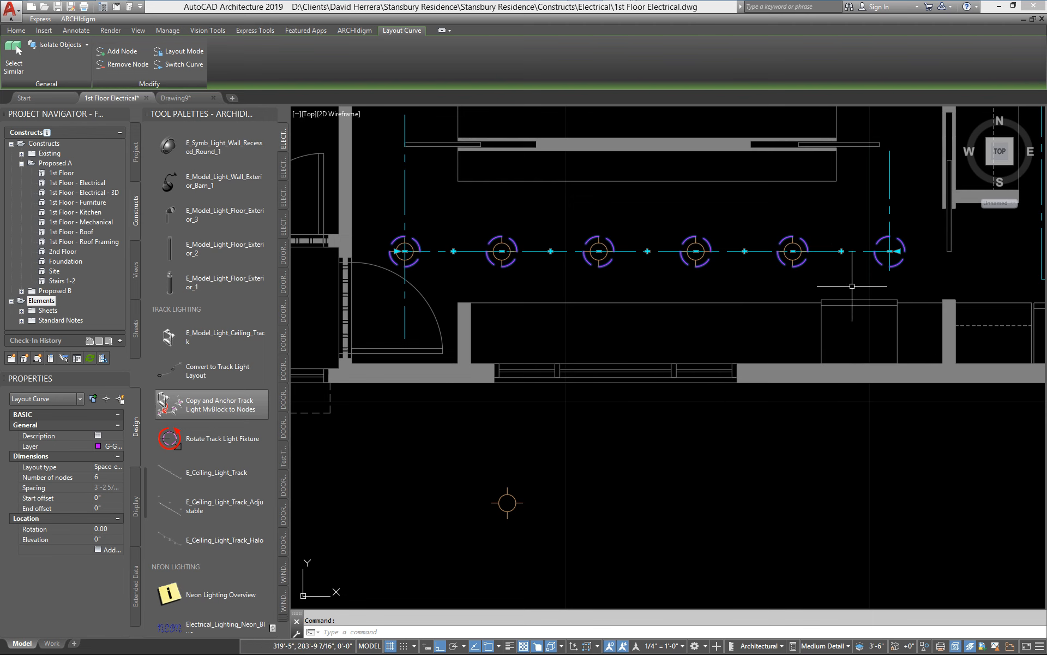
pyautogui.press('Escape')
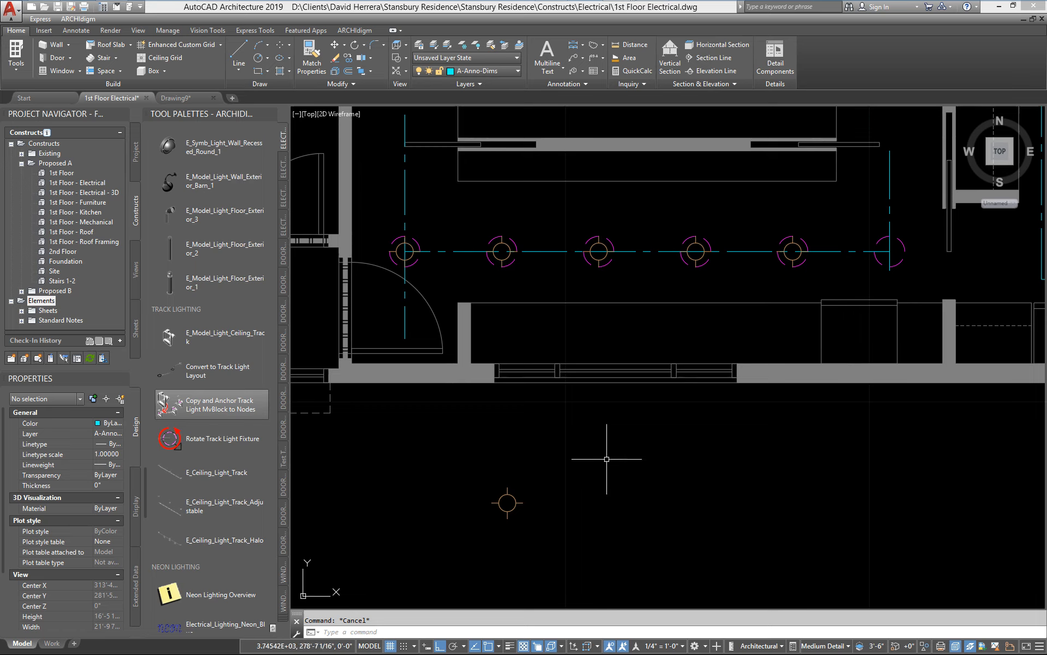
# Step: Copy the anchored fixture at the third node to the empty node at the east end of the layout curve
pyautogui.write('e')
pyautogui.press('Return')
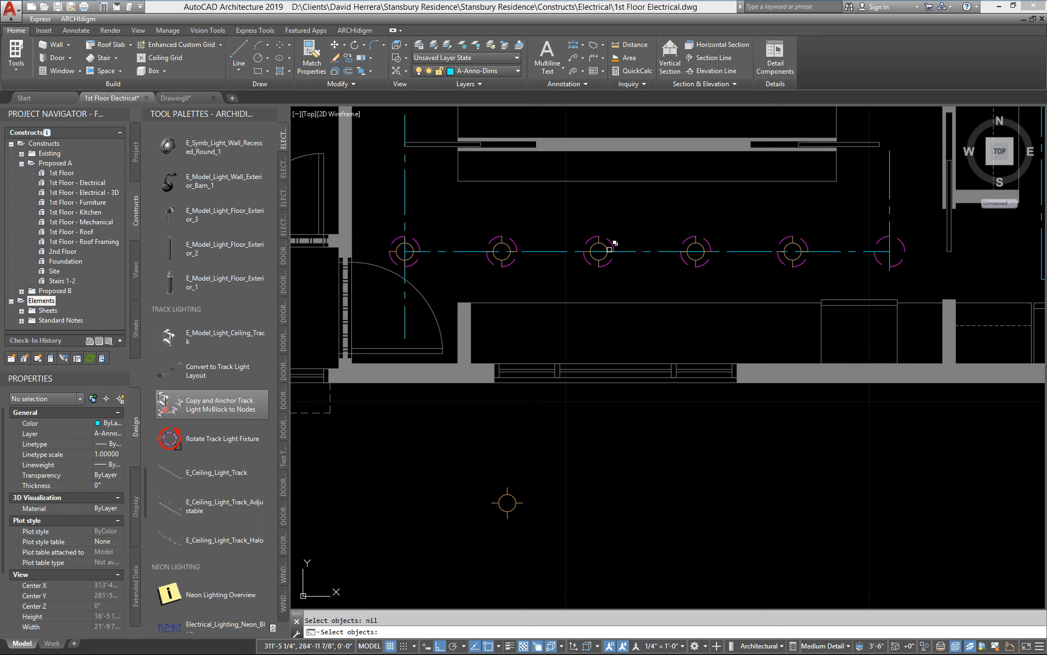
pyautogui.click(601, 243)
pyautogui.press('Return')
pyautogui.click(541, 219)
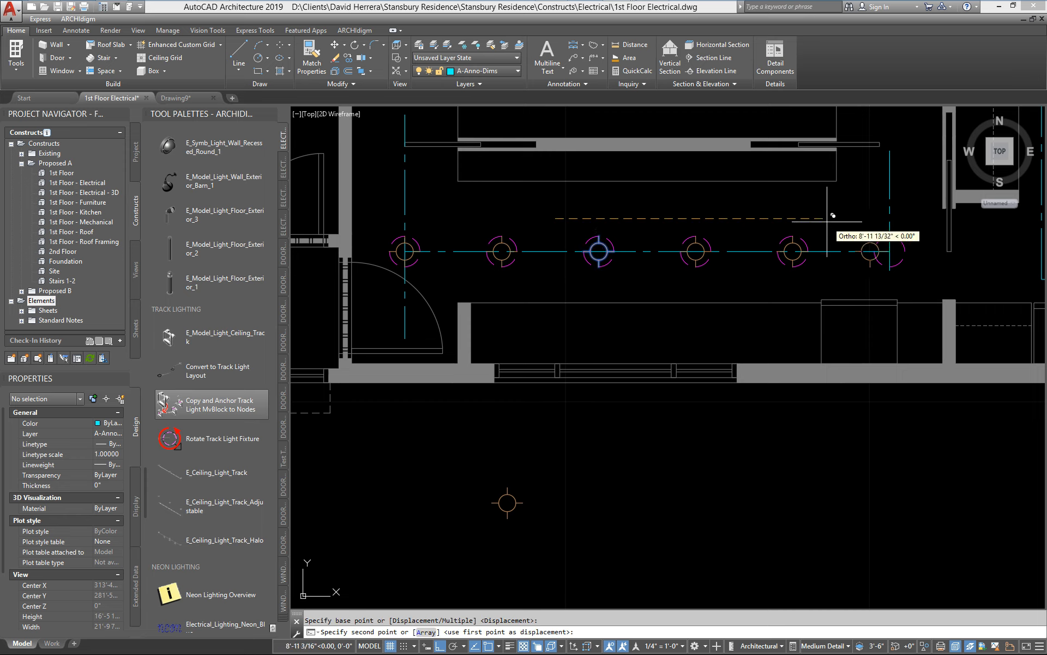
pyautogui.click(827, 221)
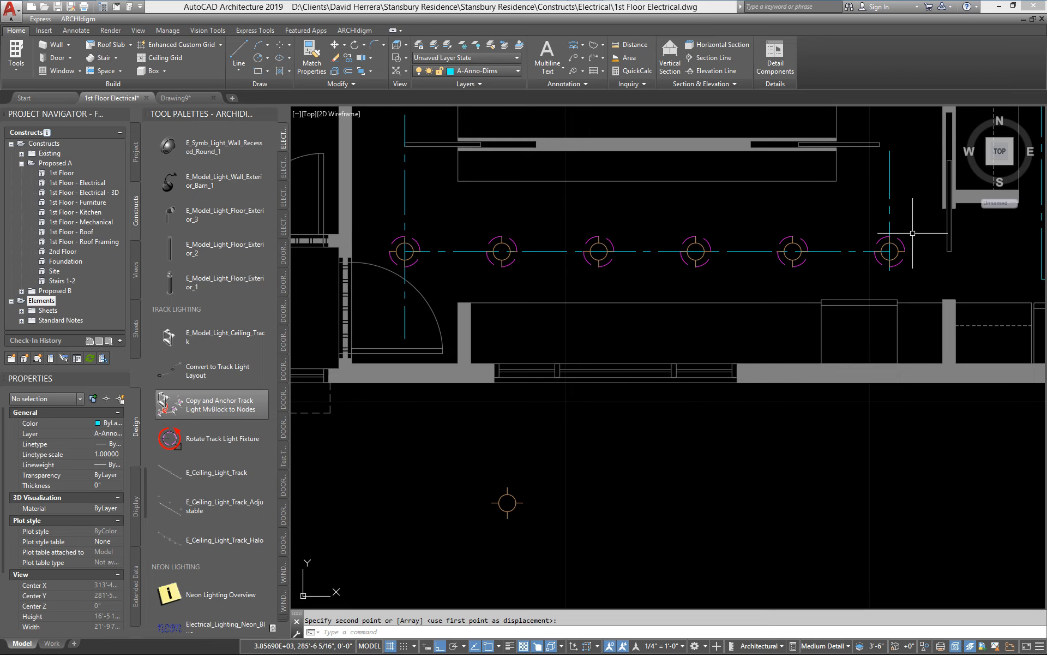
# Step: Stretch the east end of the horizontal lighting polyline past the vertical centerline and beyond the sliding door, and clear the selection
pyautogui.moveTo(923, 291); pyautogui.dragTo(875, 317, button='middle')
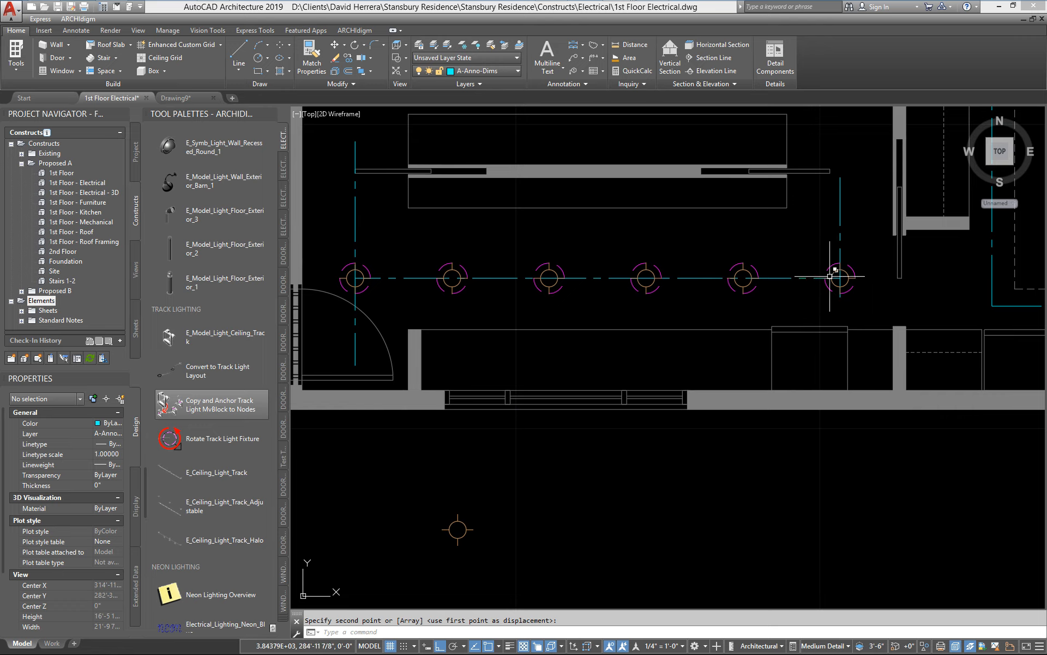
pyautogui.moveTo(830, 276); pyautogui.dragTo(811, 282, button='middle')
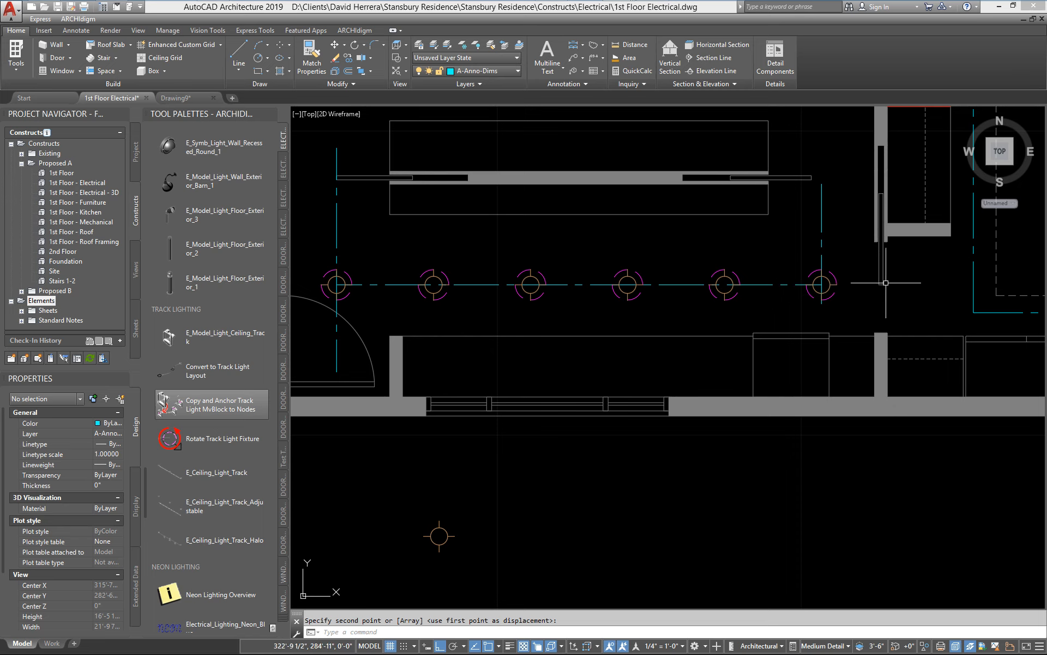
pyautogui.moveTo(847, 296); pyautogui.dragTo(683, 324, button='middle')
pyautogui.click(612, 320)
pyautogui.click(584, 290)
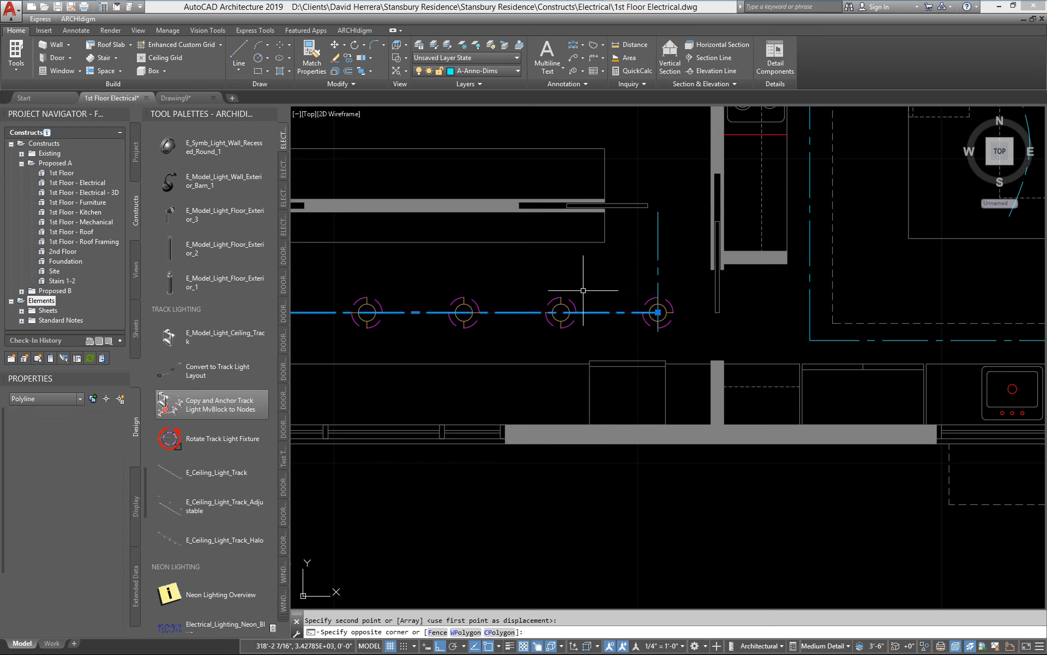
pyautogui.click(658, 312)
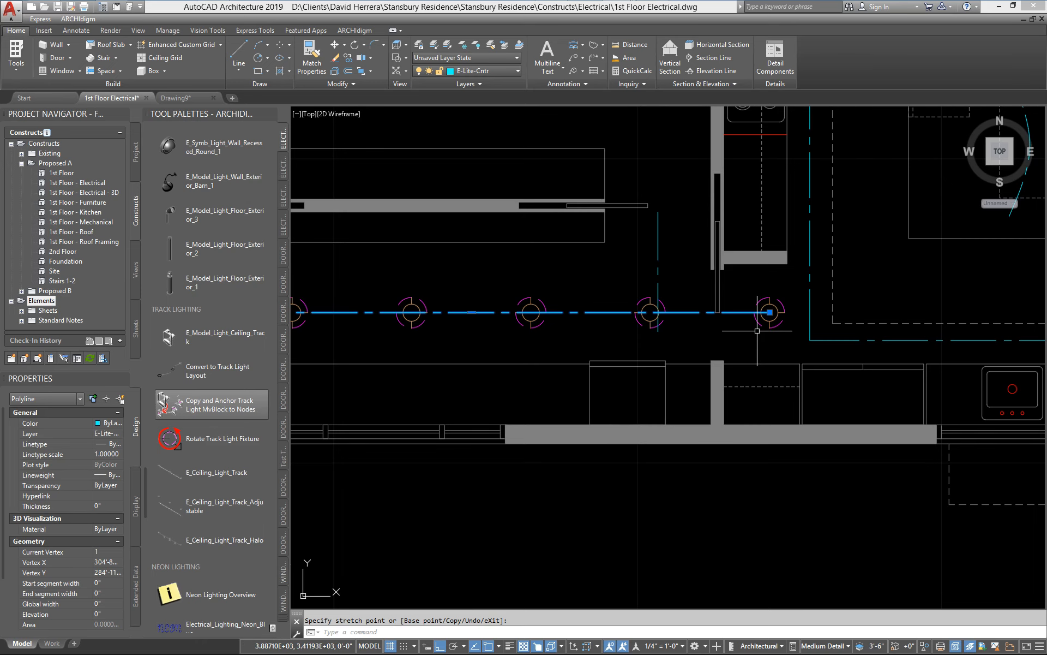
pyautogui.press('Escape')
# Step: Shorten the horizontal layout curve by moving its east end to the intersection with the vertical centerline, and clear the selection
pyautogui.moveTo(734, 334); pyautogui.dragTo(853, 332, button='middle')
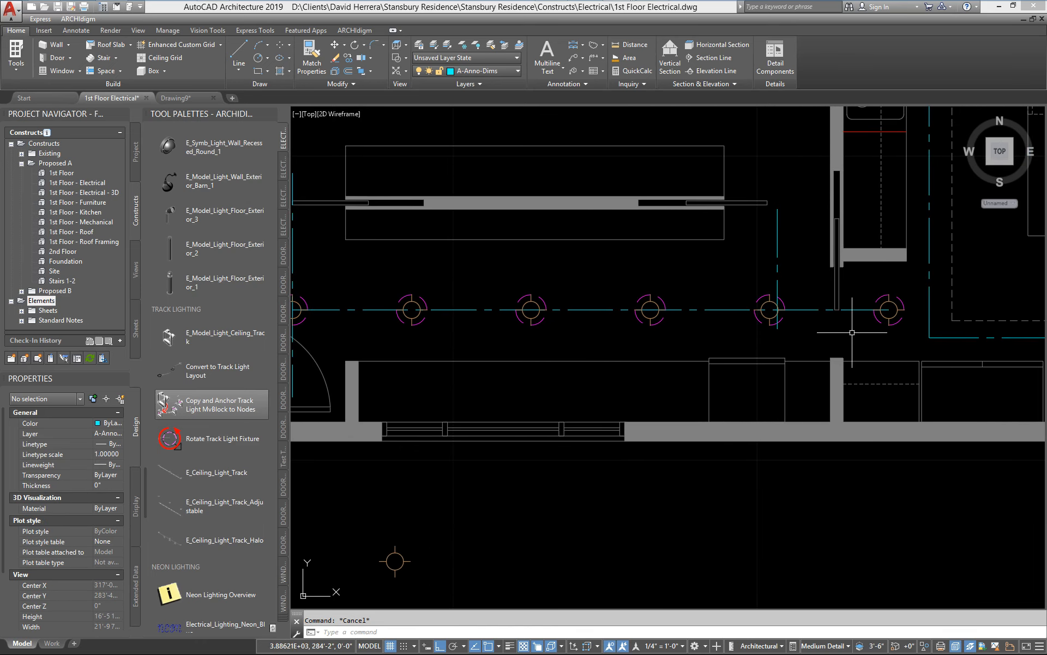
pyautogui.moveTo(358, 350); pyautogui.dragTo(484, 354, button='middle')
pyautogui.moveTo(769, 364); pyautogui.dragTo(608, 389, button='middle')
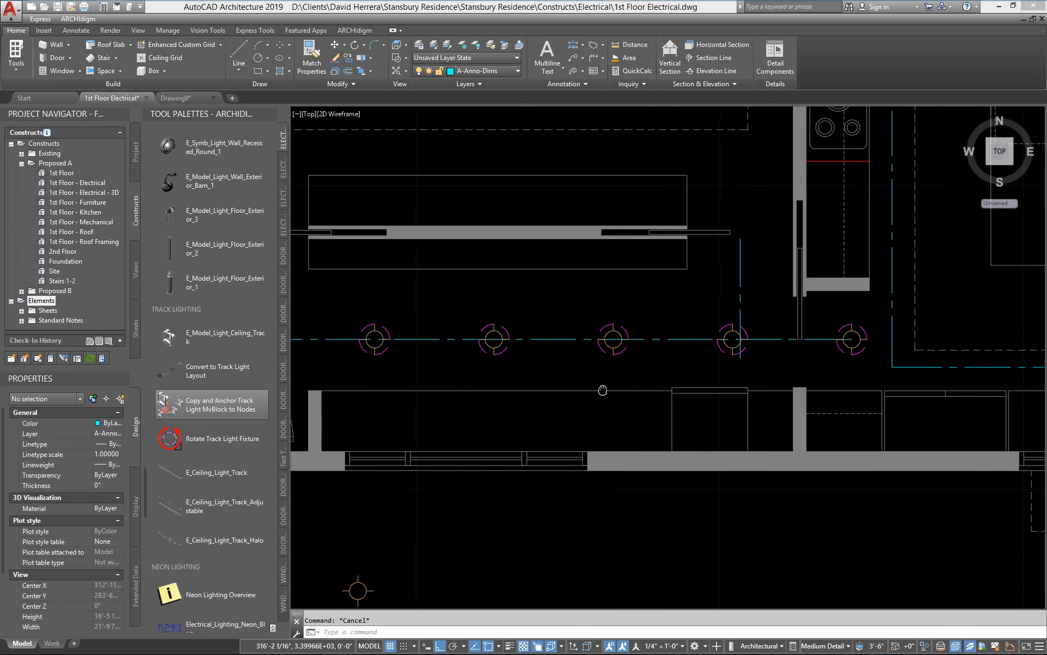
pyautogui.scroll(4, 844, 350)
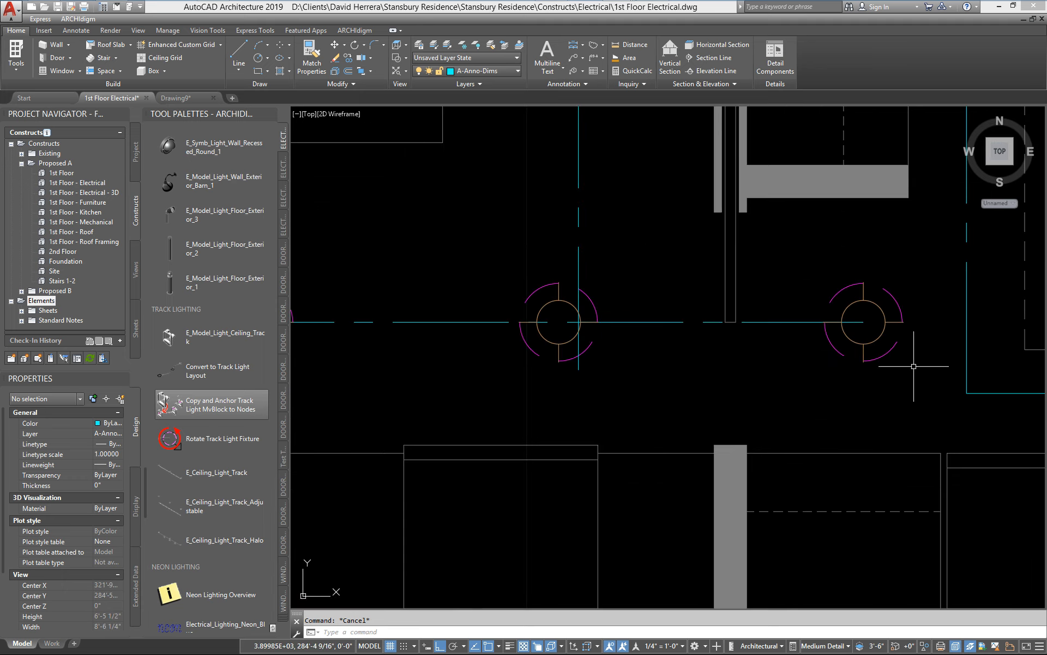
pyautogui.click(884, 322)
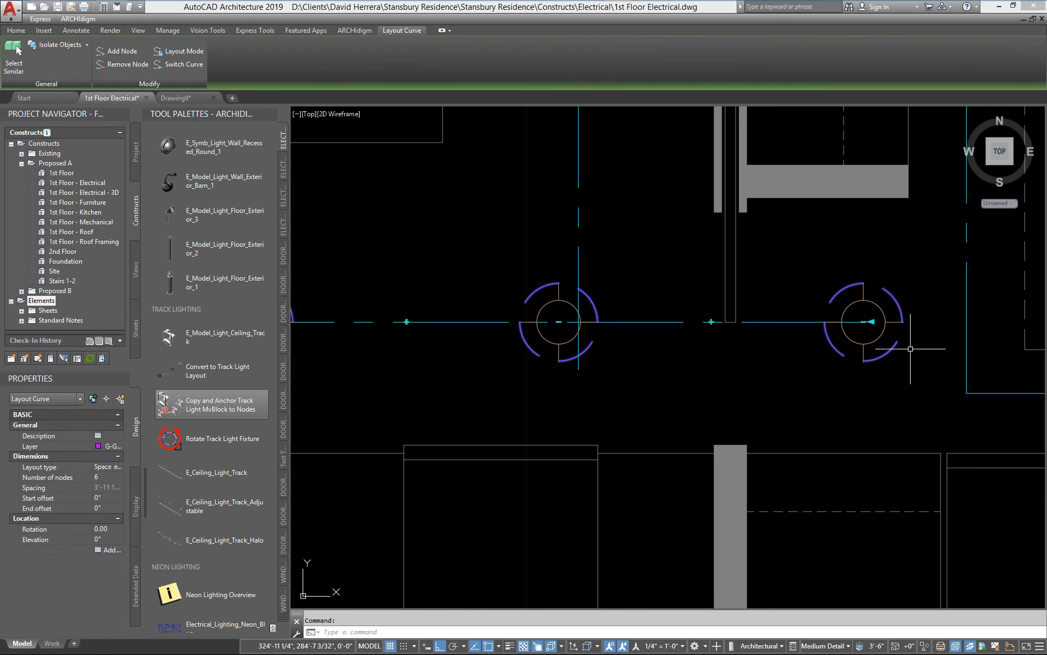
pyautogui.click(871, 322)
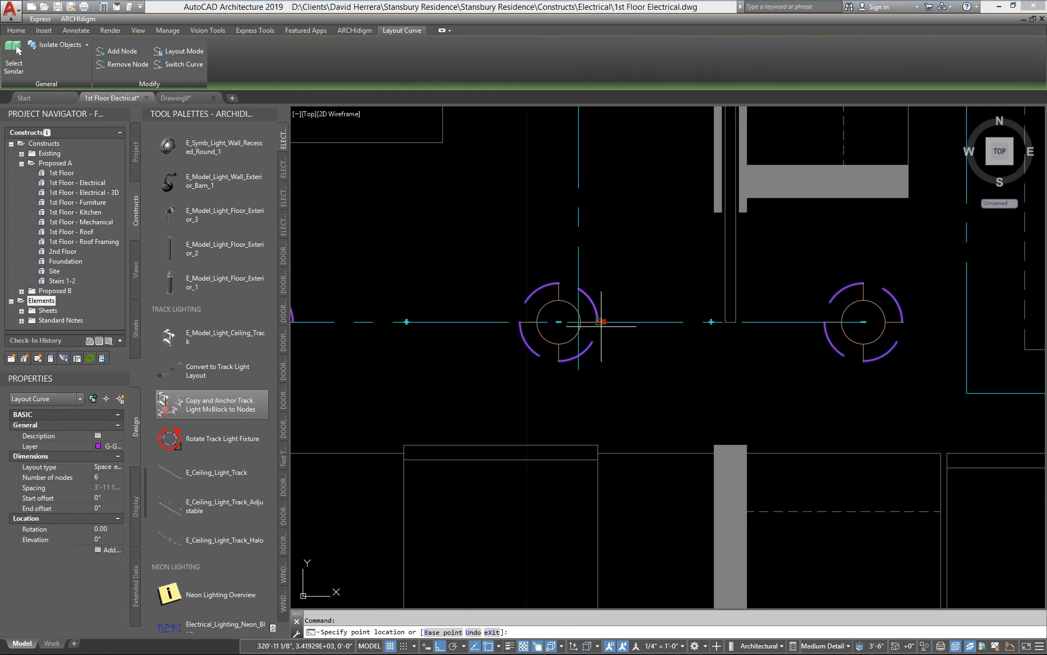
pyautogui.scroll(4, 577, 327)
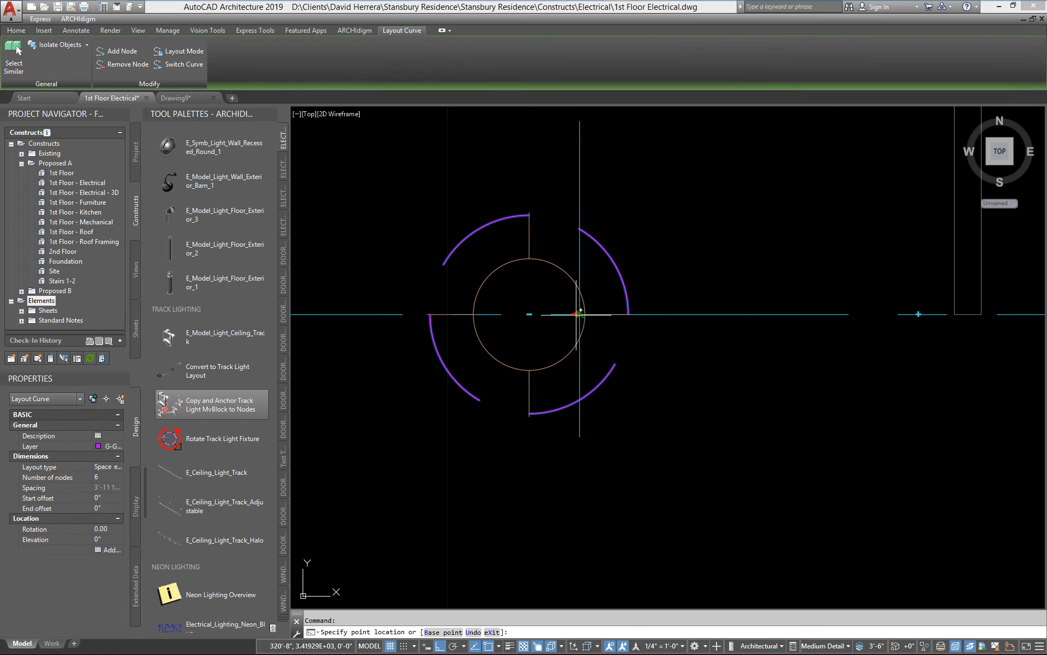
pyautogui.click(576, 314)
pyautogui.scroll(-7, 648, 382)
pyautogui.moveTo(631, 446); pyautogui.dragTo(797, 435, button='middle')
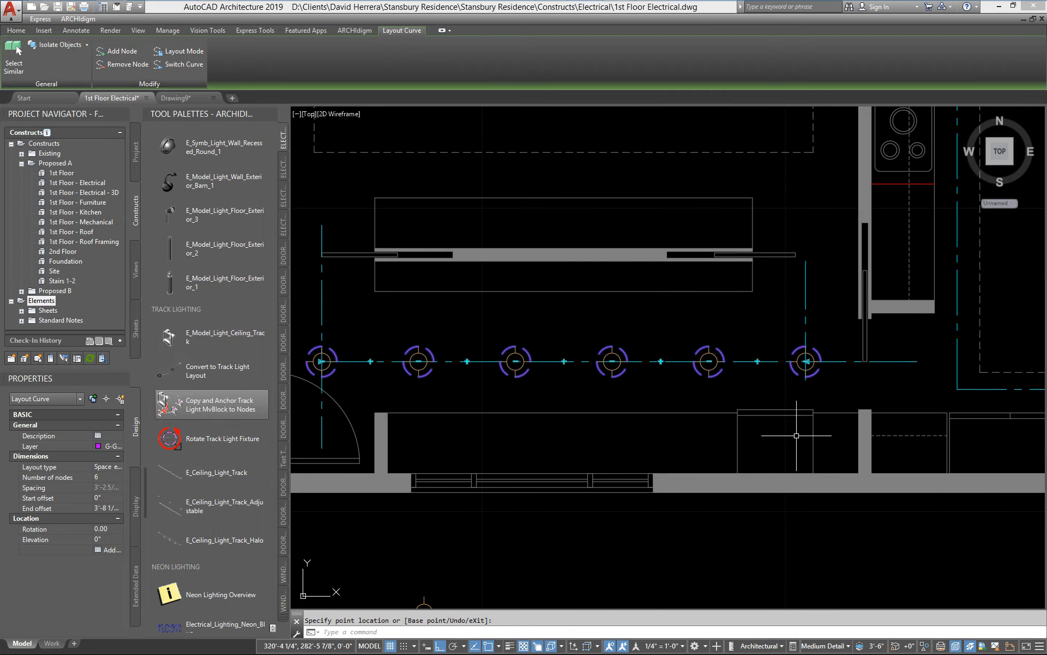
pyautogui.press('Escape')
pyautogui.press('Escape')
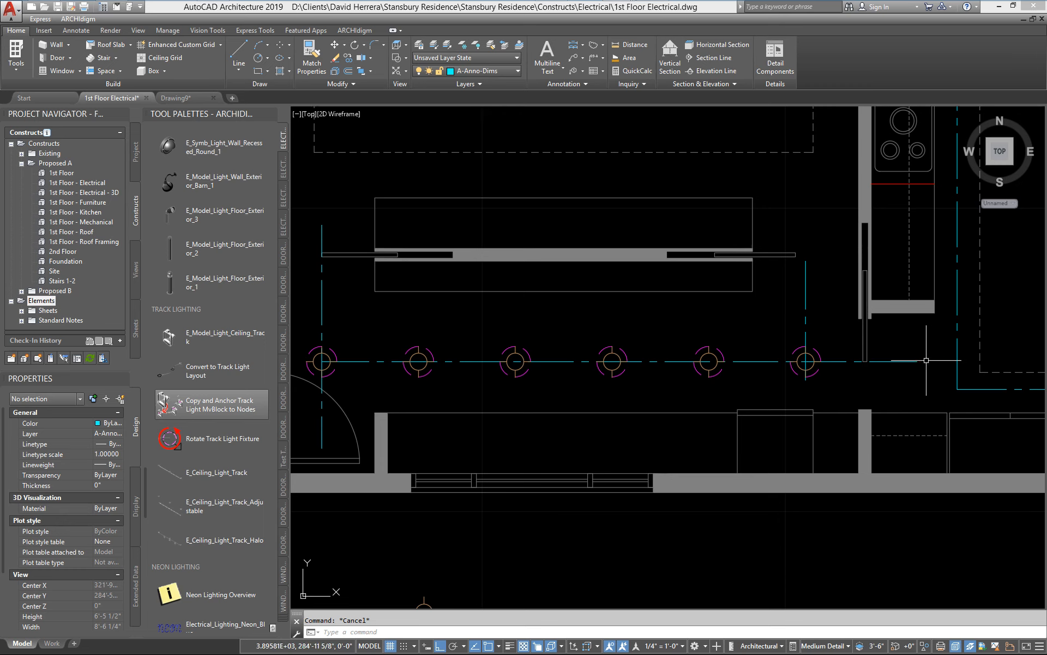
pyautogui.moveTo(838, 376); pyautogui.dragTo(873, 373, button='middle')
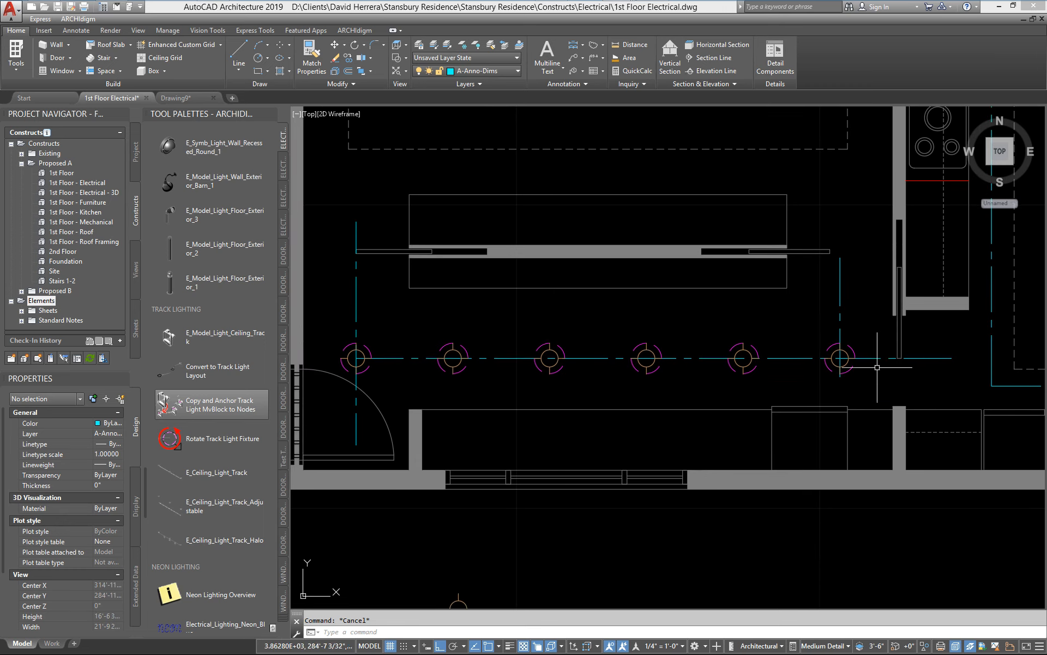
pyautogui.click(849, 349)
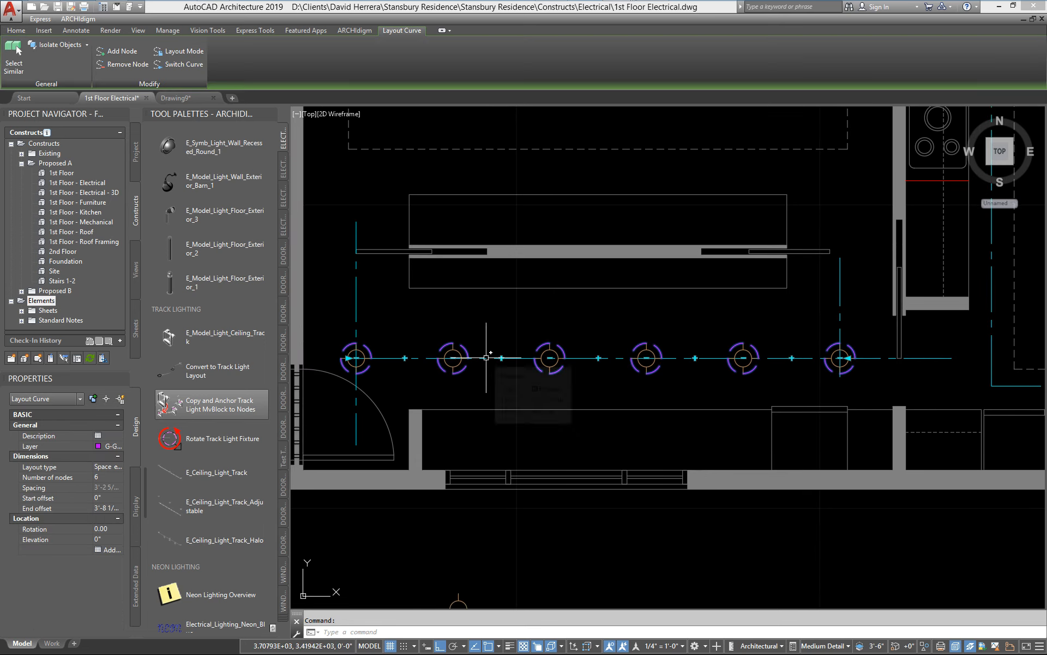
pyautogui.press('Escape')
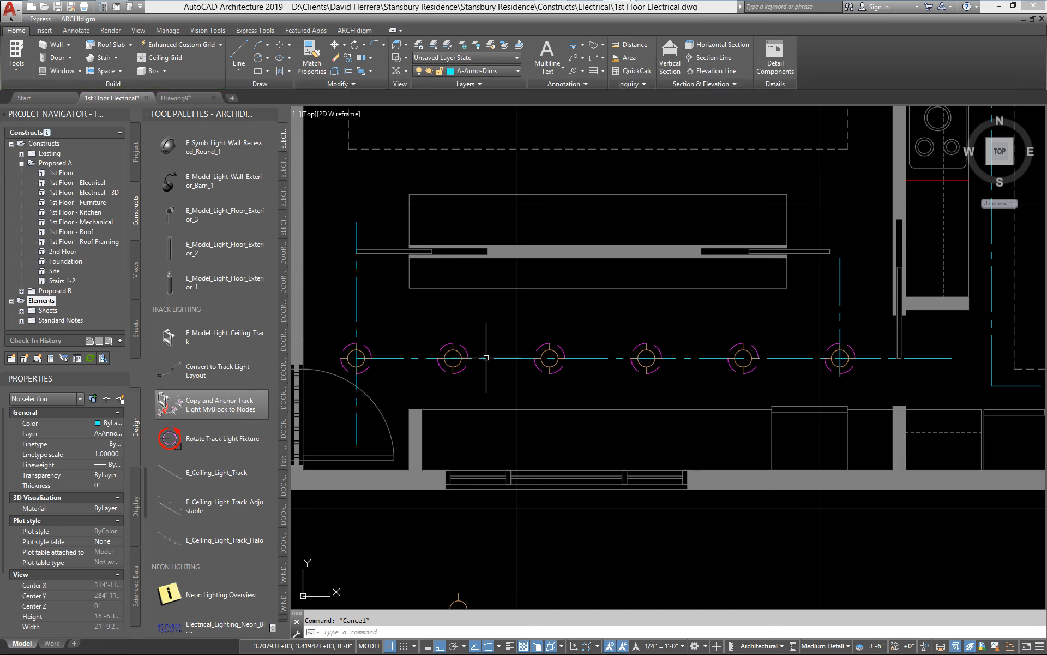
pyautogui.moveTo(647, 407); pyautogui.dragTo(639, 354, button='middle')
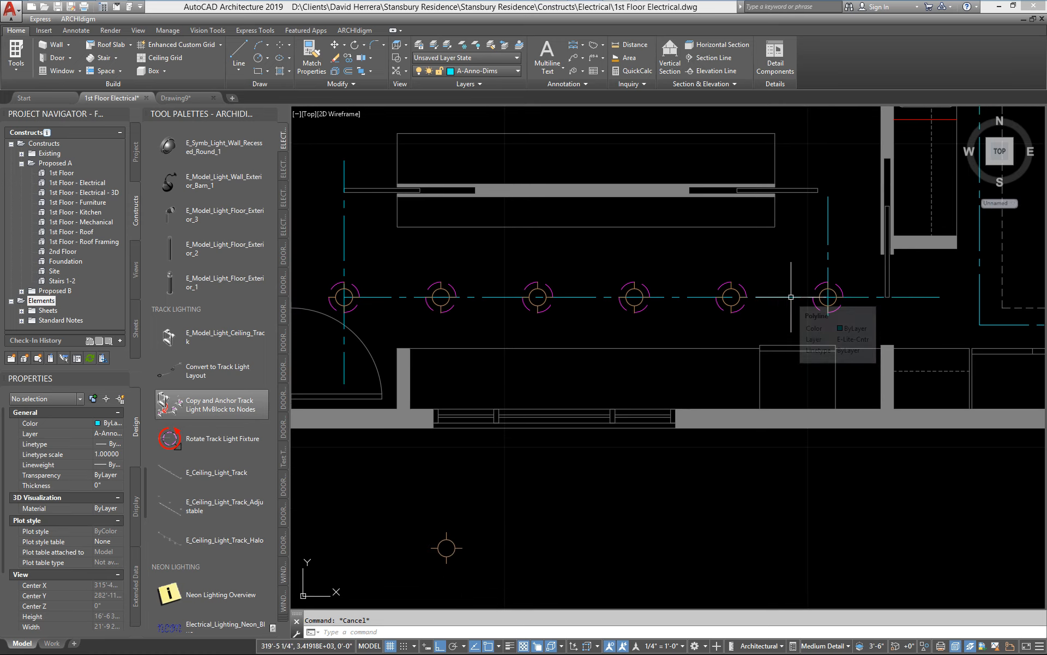
# Step: Review the Node Anchor options available for the fixture at the layout curve's east end, and close them without applying any
pyautogui.moveTo(877, 299); pyautogui.dragTo(757, 303, button='middle')
pyautogui.scroll(2, 730, 294)
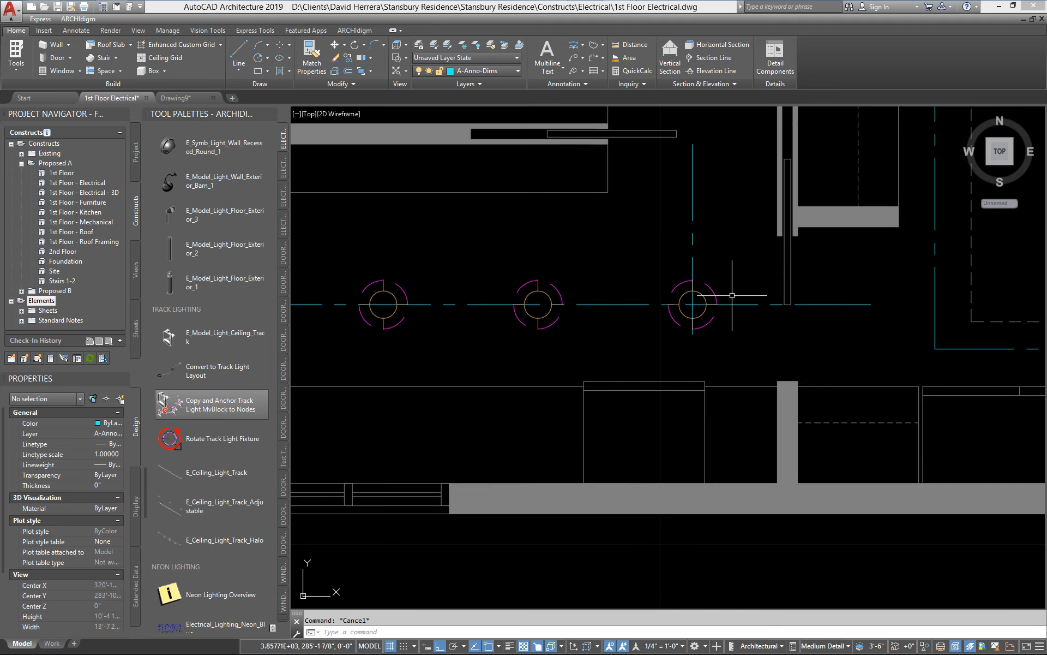
pyautogui.click(699, 294)
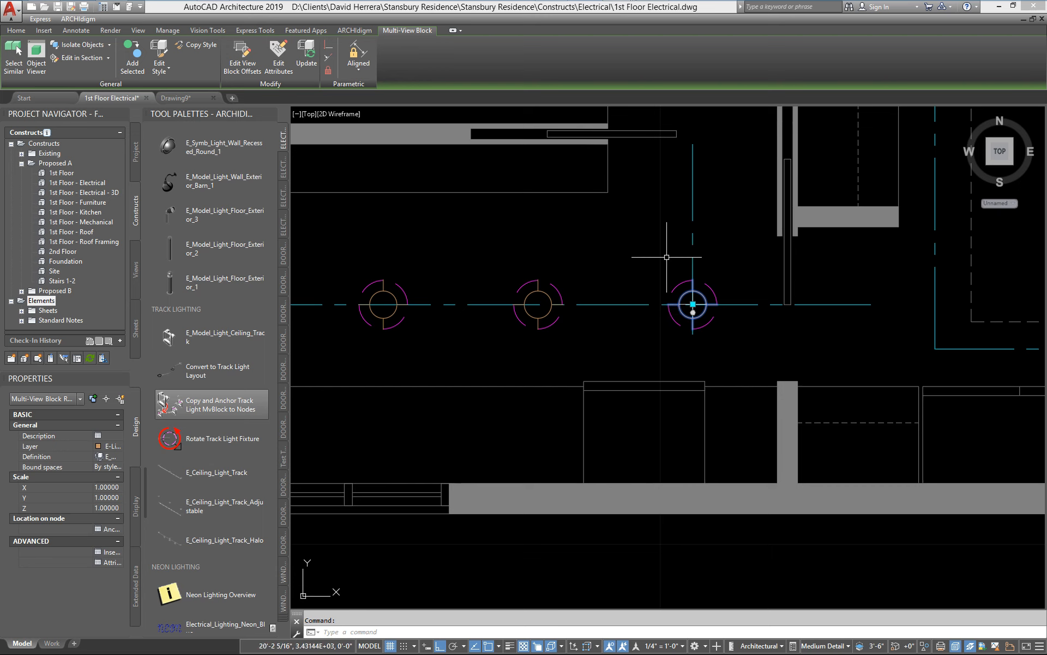
pyautogui.rightClick(628, 256)
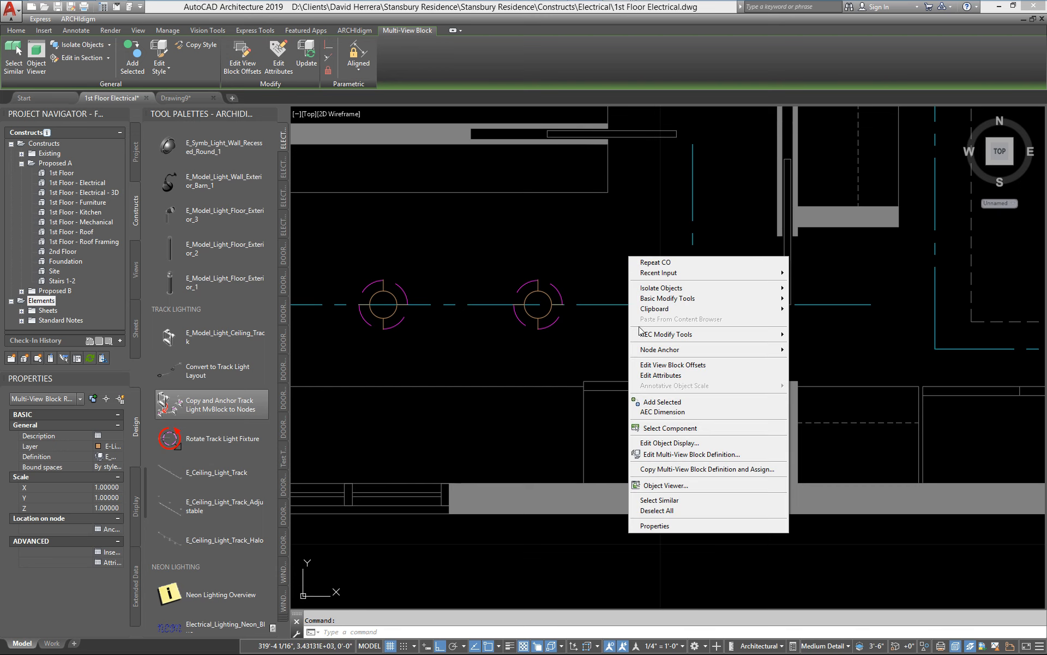
pyautogui.moveTo(650, 353)
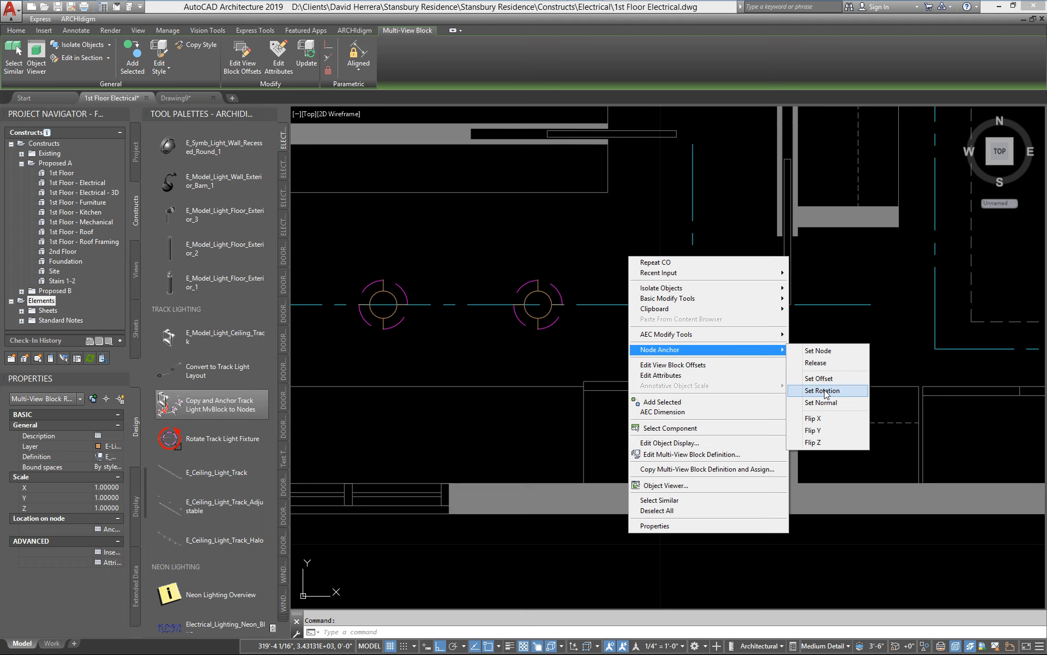
pyautogui.press('Escape')
pyautogui.press('Escape')
# Step: Convert the four centerlines around the kitchen island (west, east, north and south) into track light layout curves
pyautogui.scroll(-2, 807, 261)
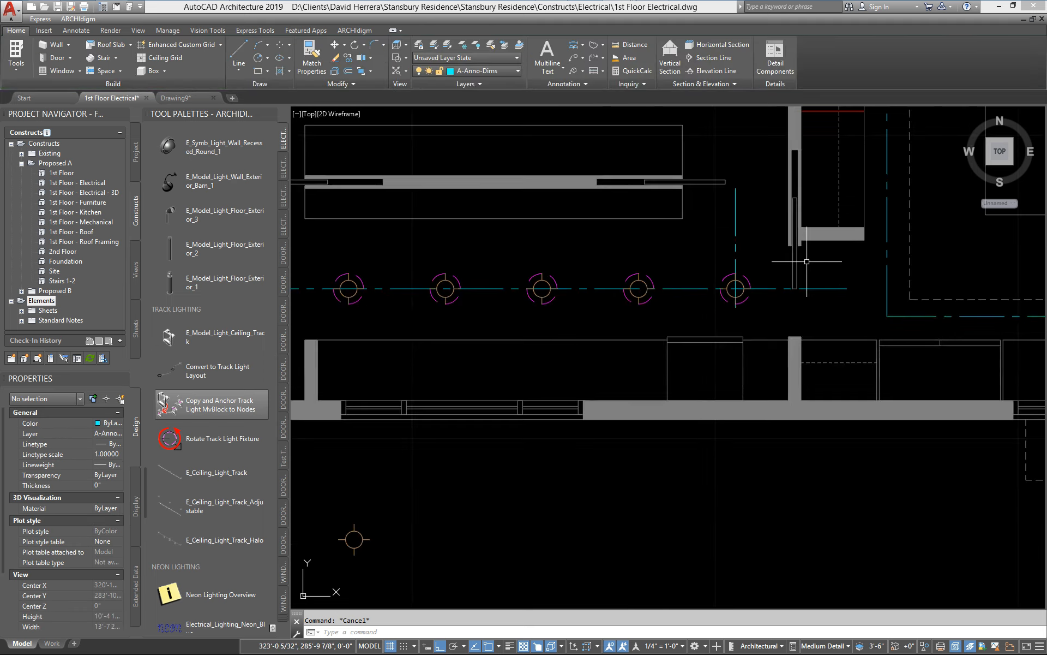
pyautogui.scroll(-2, 793, 292)
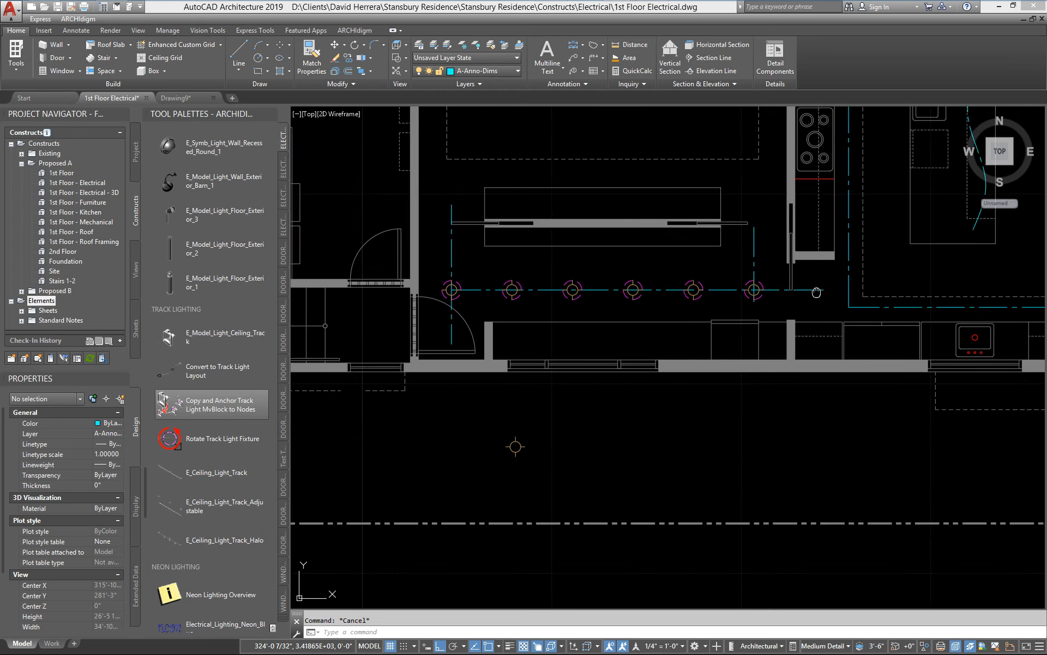
pyautogui.moveTo(816, 292)
pyautogui.mouseDown(button='middle')
pyautogui.moveTo(726, 306)
pyautogui.moveTo(685, 399)
pyautogui.moveTo(596, 437)
pyautogui.moveTo(569, 461)
pyautogui.mouseUp(button='middle')
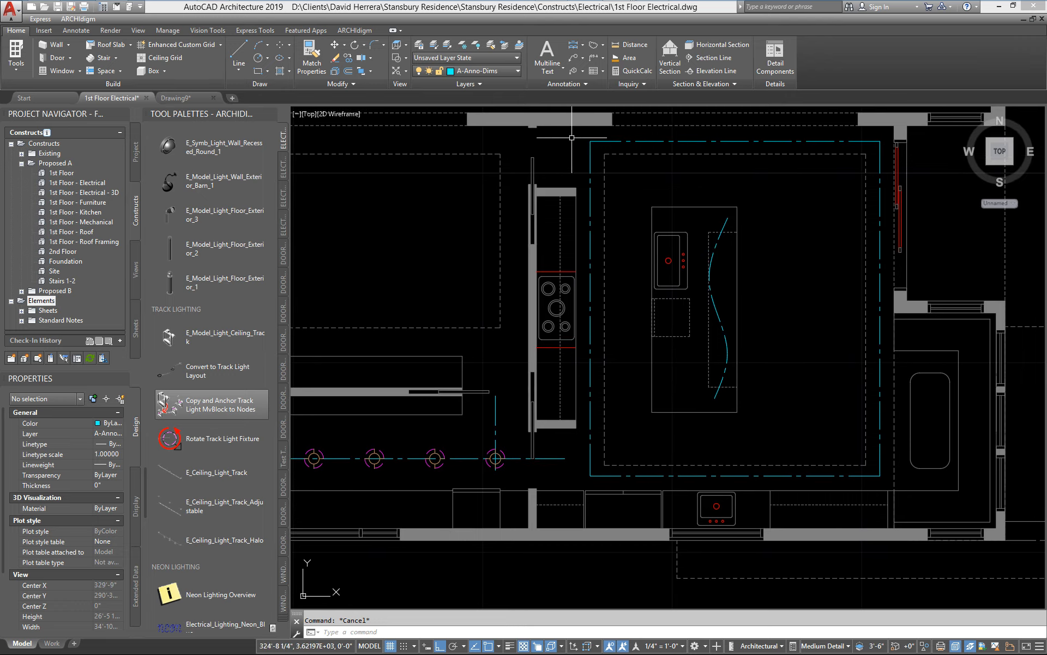
pyautogui.click(645, 142)
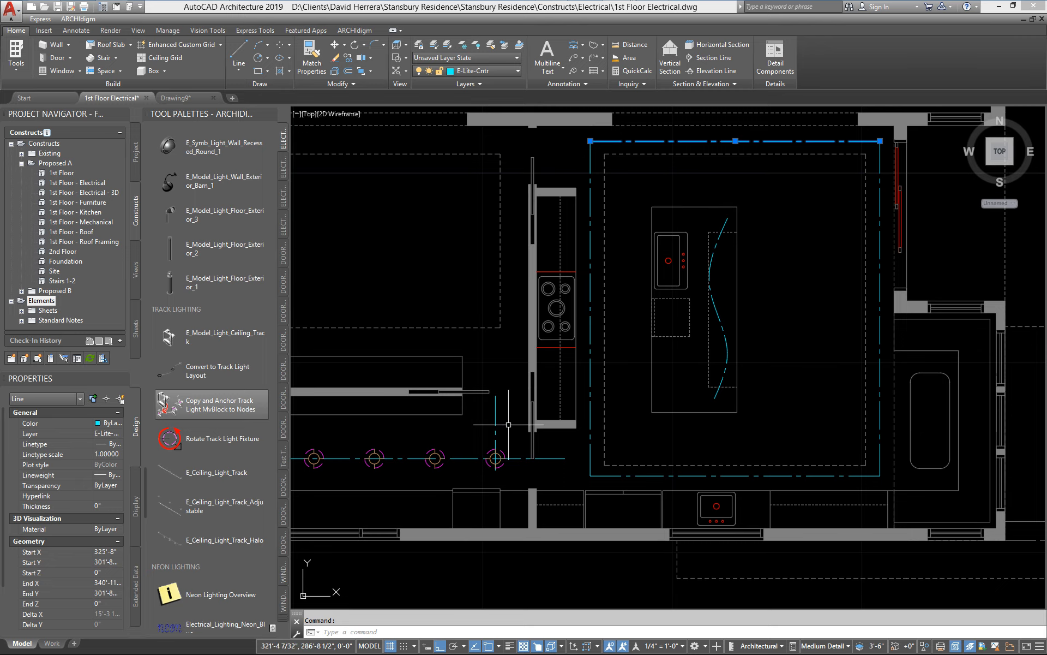
pyautogui.press('Escape')
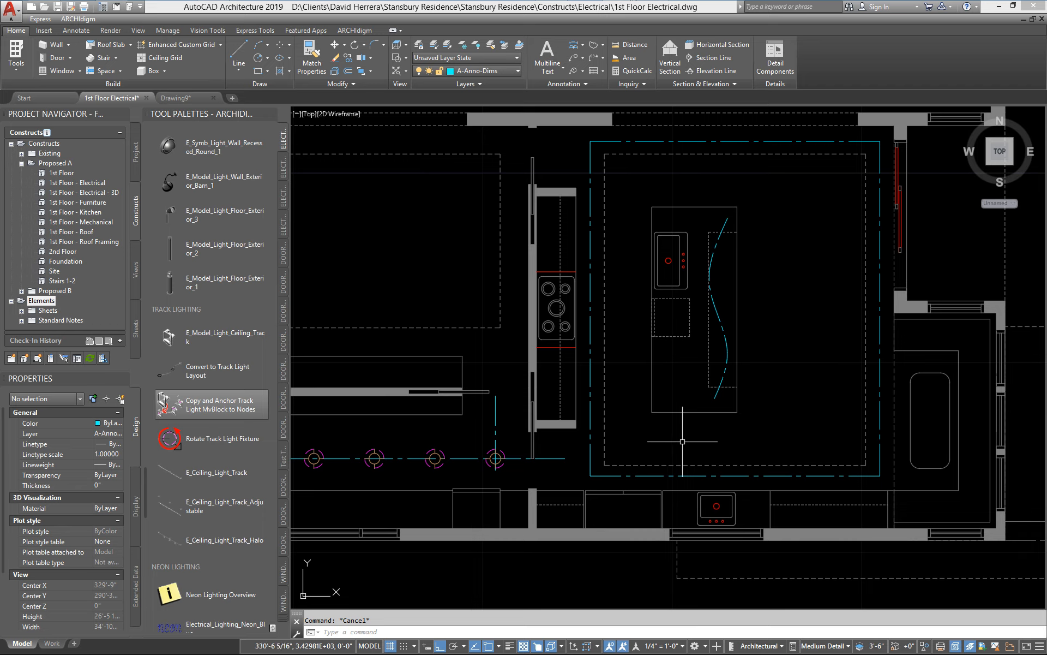
pyautogui.click(167, 378)
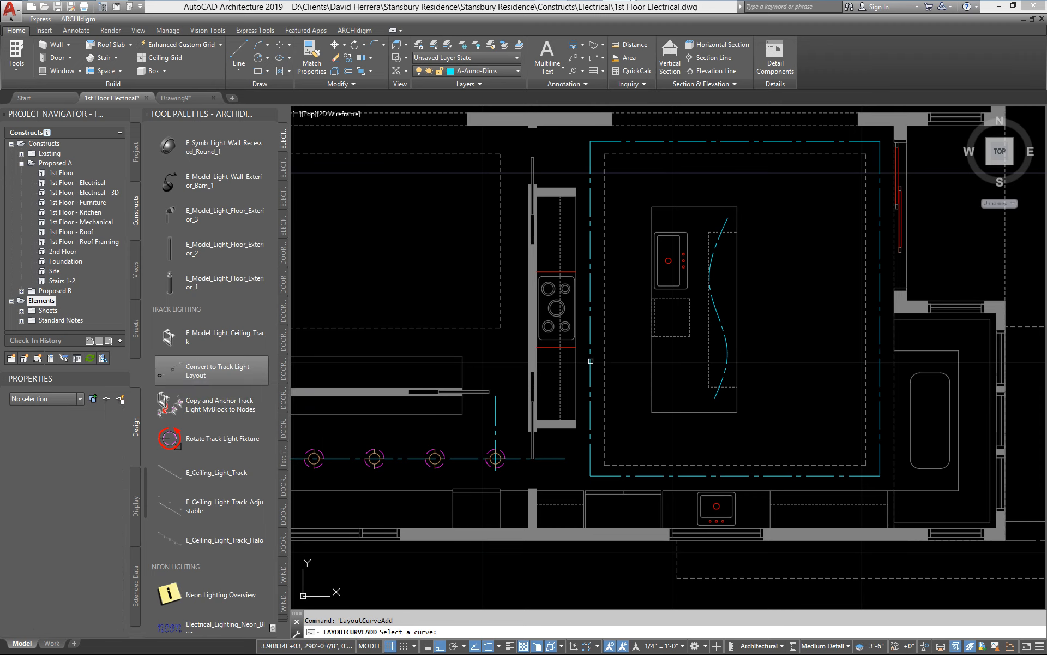
pyautogui.click(591, 360)
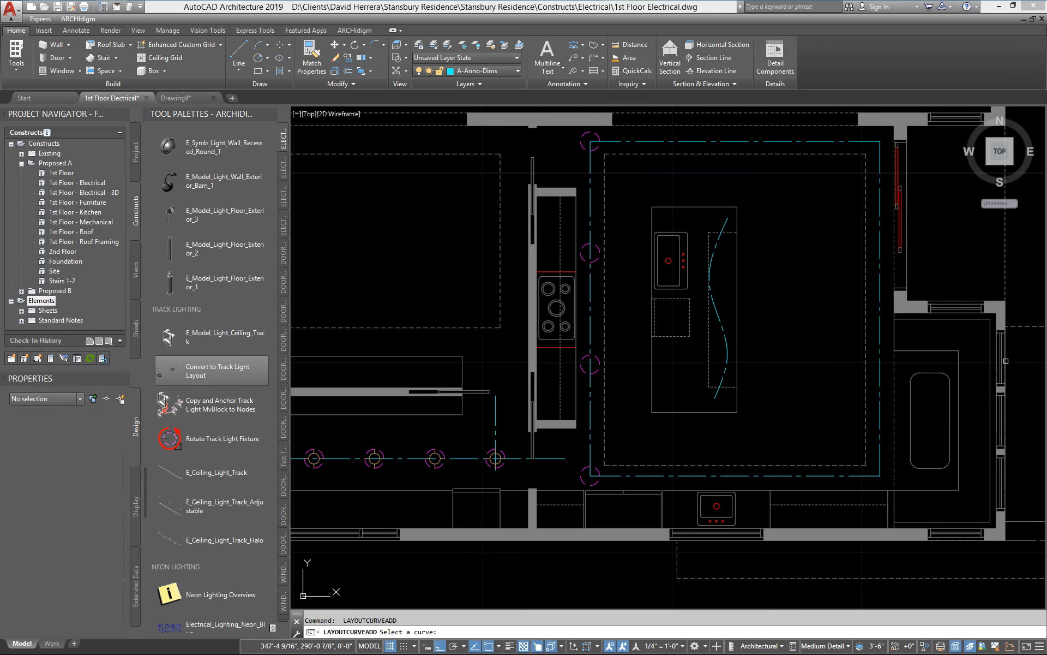
pyautogui.click(880, 374)
pyautogui.click(730, 140)
pyautogui.click(687, 476)
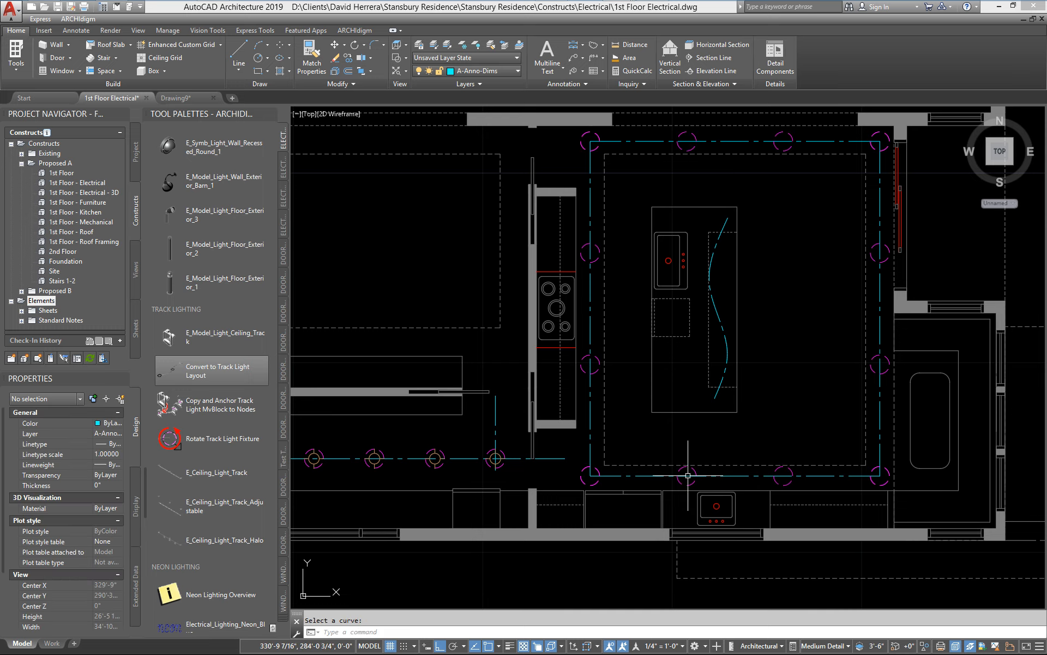
pyautogui.press('Escape')
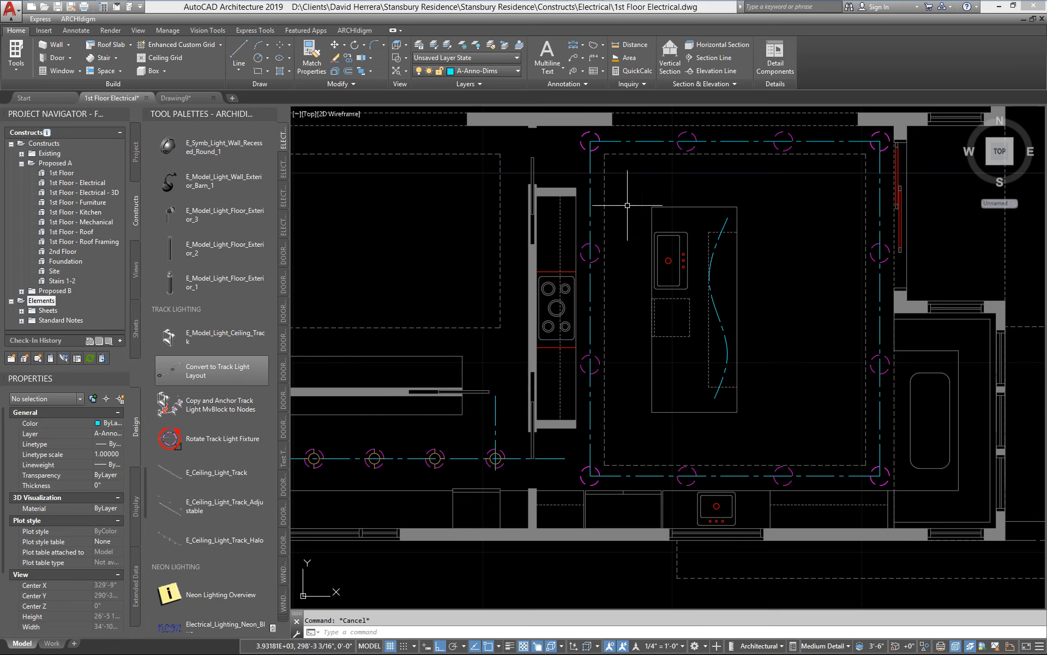
# Step: Examine the north kitchen layout curve's nodes where they overlap at the corners, and clear the selection
pyautogui.scroll(4, 563, 155)
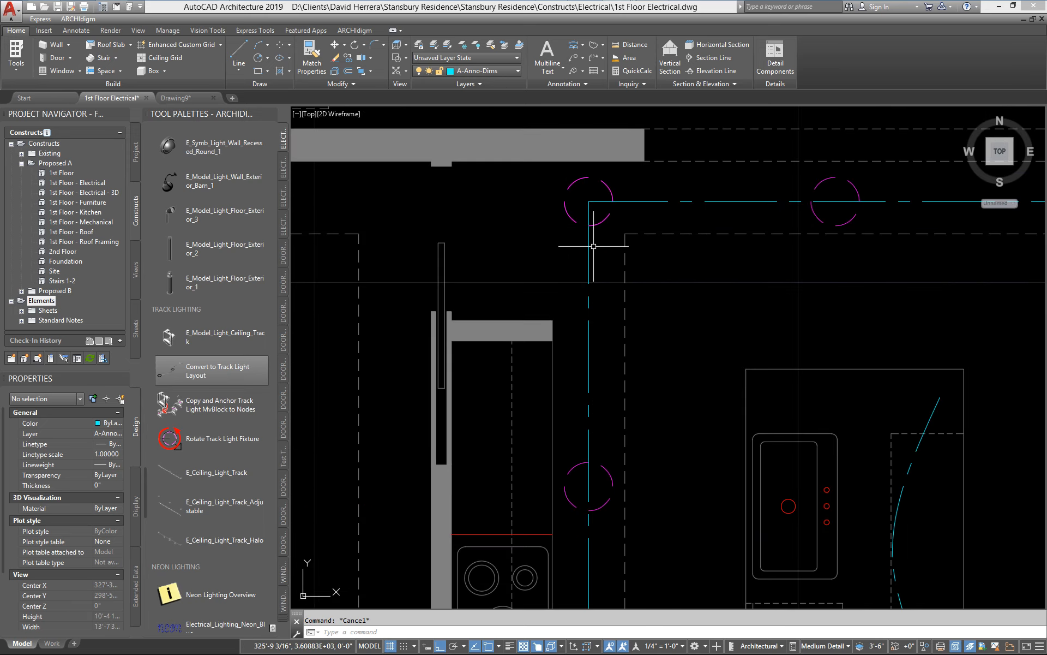
pyautogui.scroll(-3, 594, 226)
pyautogui.click(685, 221)
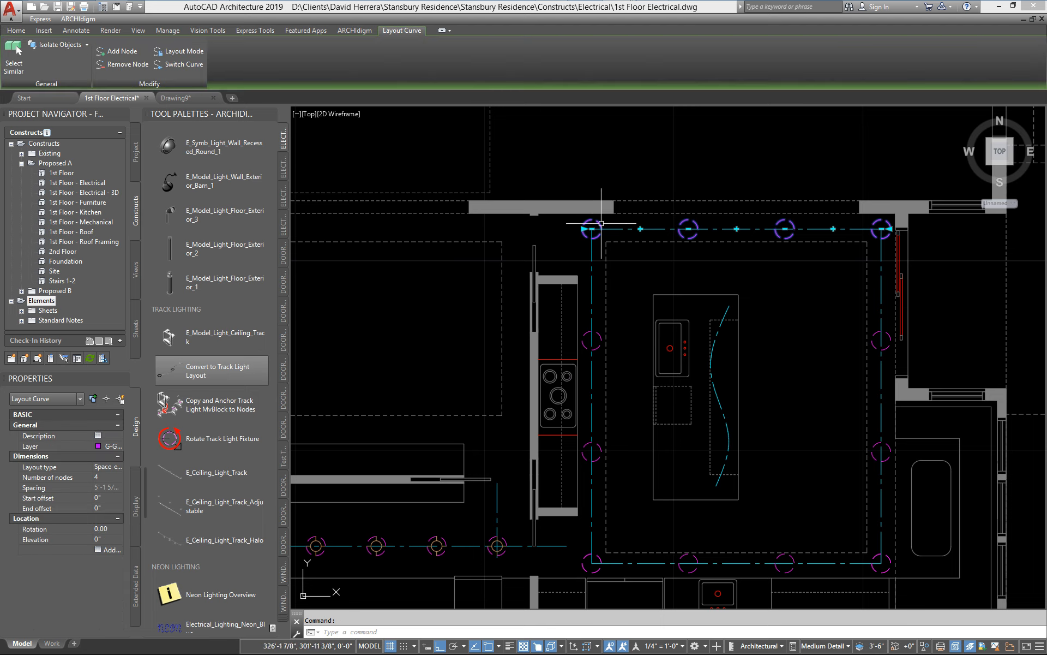
pyautogui.press('Escape')
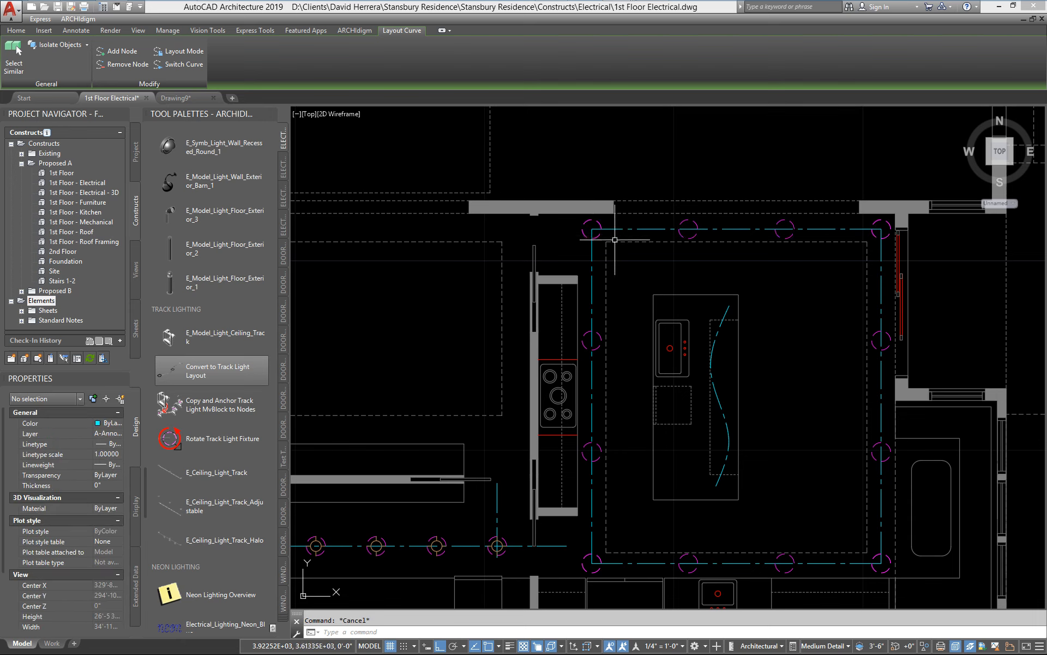
pyautogui.moveTo(611, 234); pyautogui.dragTo(576, 240, button='middle')
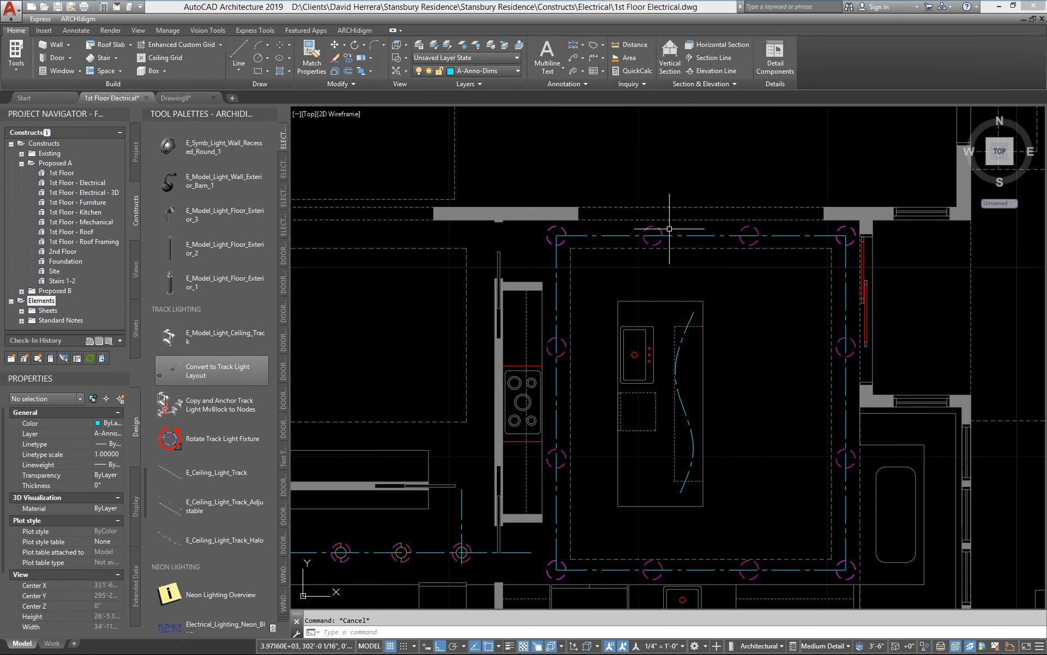
pyautogui.moveTo(566, 350); pyautogui.dragTo(562, 275, button='middle')
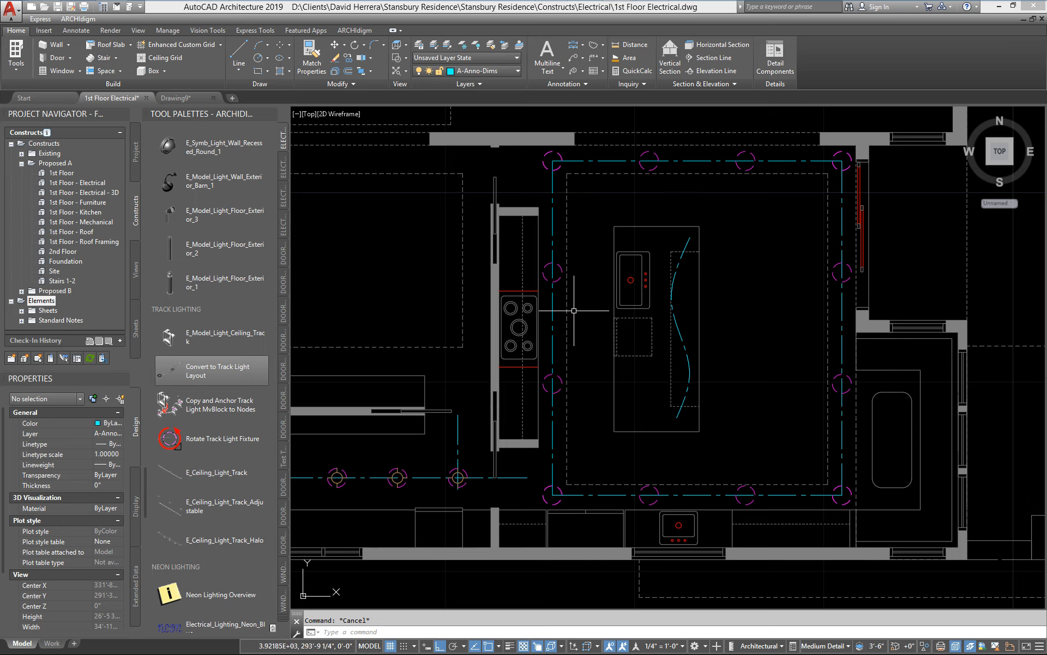
# Step: Set the number of nodes to 6 on both the west and east kitchen layout curves, and clear the selection
pyautogui.moveTo(574, 311); pyautogui.dragTo(579, 293, button='middle')
pyautogui.click(558, 262)
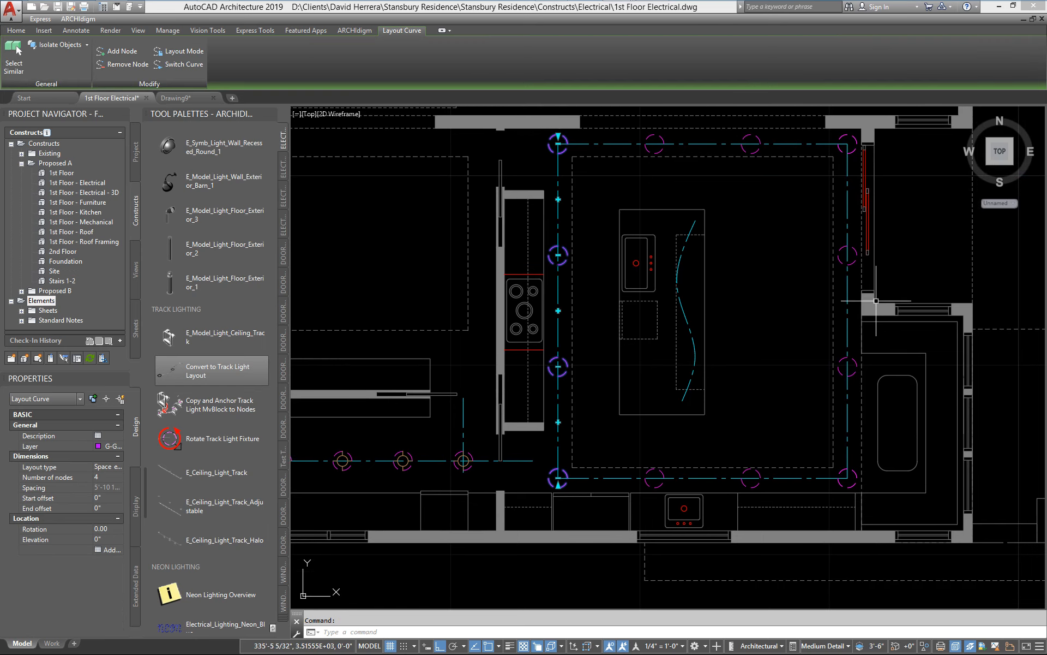
pyautogui.click(853, 261)
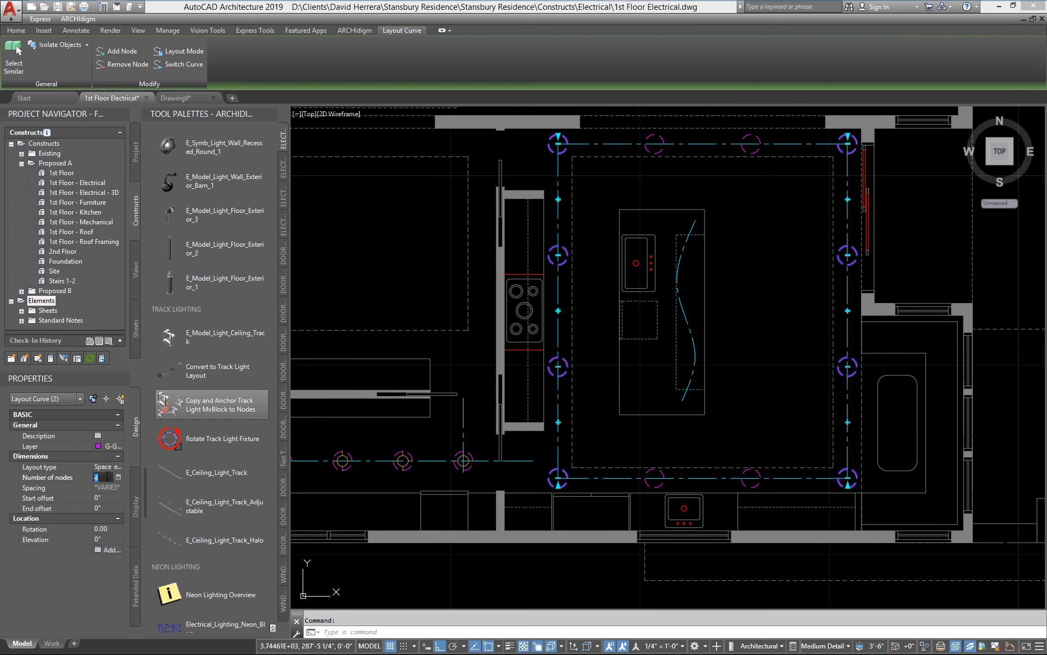
pyautogui.write('6')
pyautogui.press('Return')
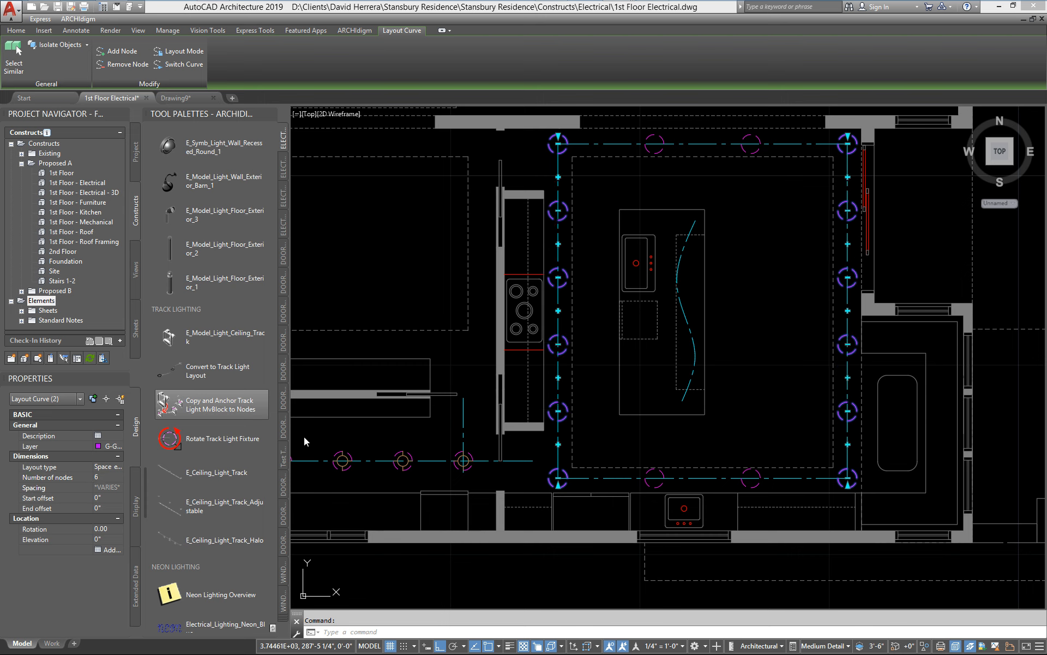
pyautogui.press('Escape')
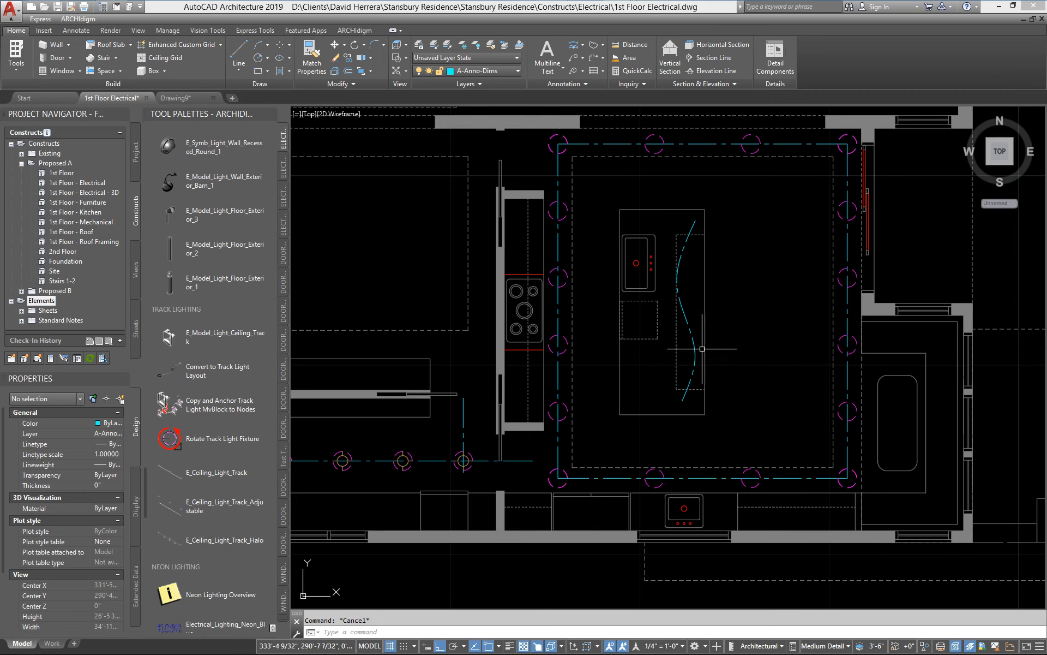
# Step: Convert the curved centerline over the kitchen island into a track light layout curve
pyautogui.click(164, 372)
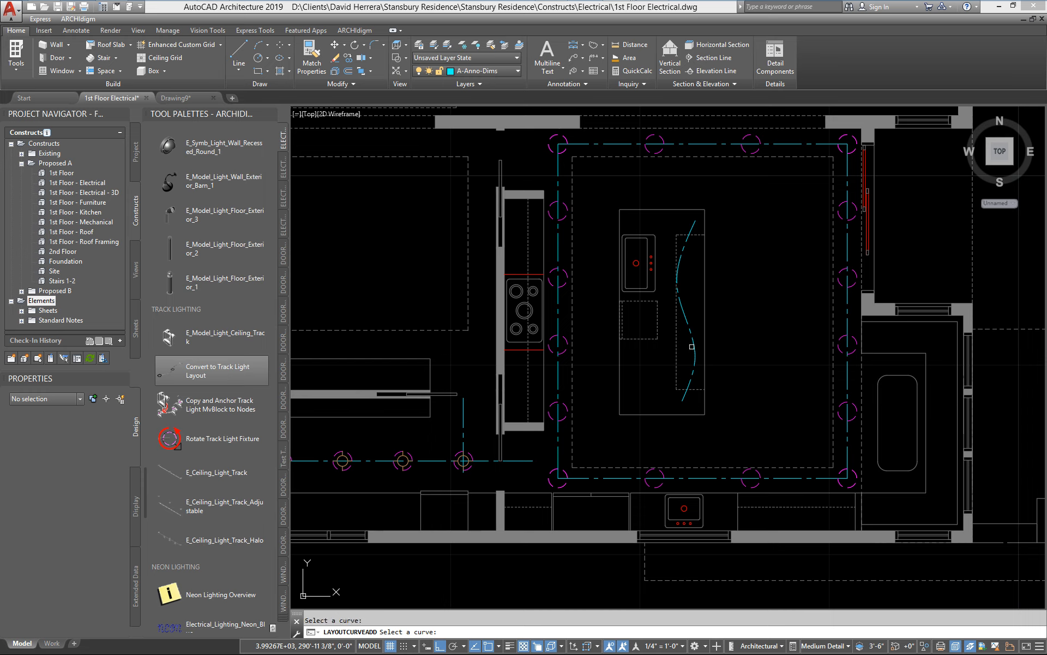
pyautogui.click(692, 346)
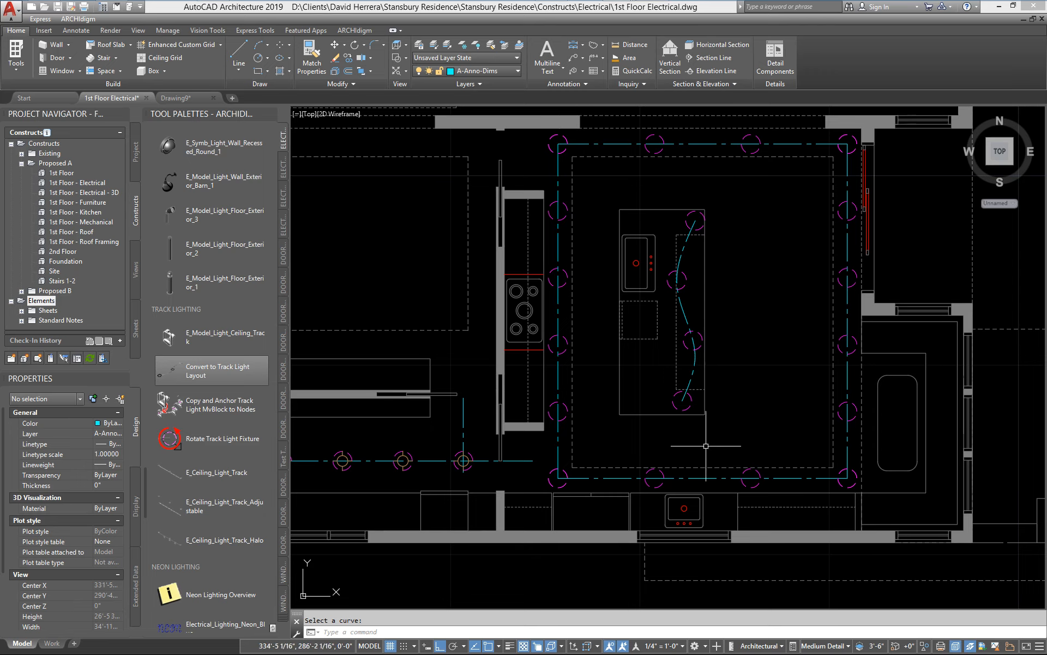
# Step: Delete the loose light fixture lying outside the house, south of the hallway wall
pyautogui.moveTo(646, 451); pyautogui.dragTo(709, 366, button='middle')
pyautogui.scroll(-3, 684, 381)
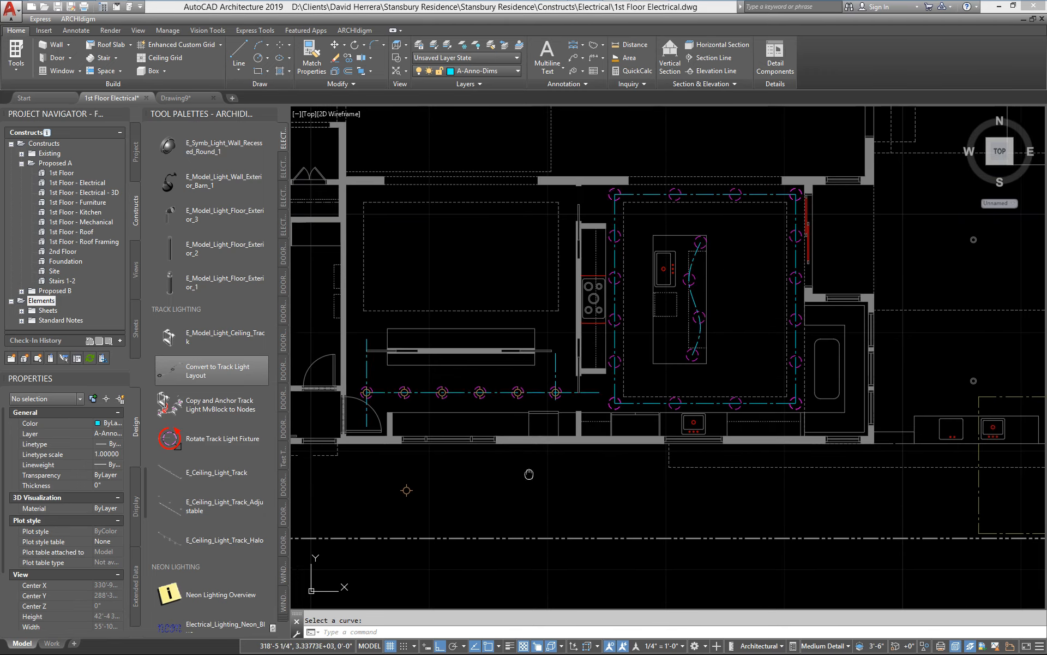
pyautogui.scroll(5, 414, 491)
pyautogui.moveTo(635, 394)
pyautogui.mouseDown(button='middle')
pyautogui.moveTo(482, 457)
pyautogui.moveTo(553, 440)
pyautogui.moveTo(516, 478)
pyautogui.mouseUp(button='middle')
pyautogui.scroll(-2, 491, 454)
pyautogui.scroll(2, 720, 336)
pyautogui.scroll(-3, 593, 337)
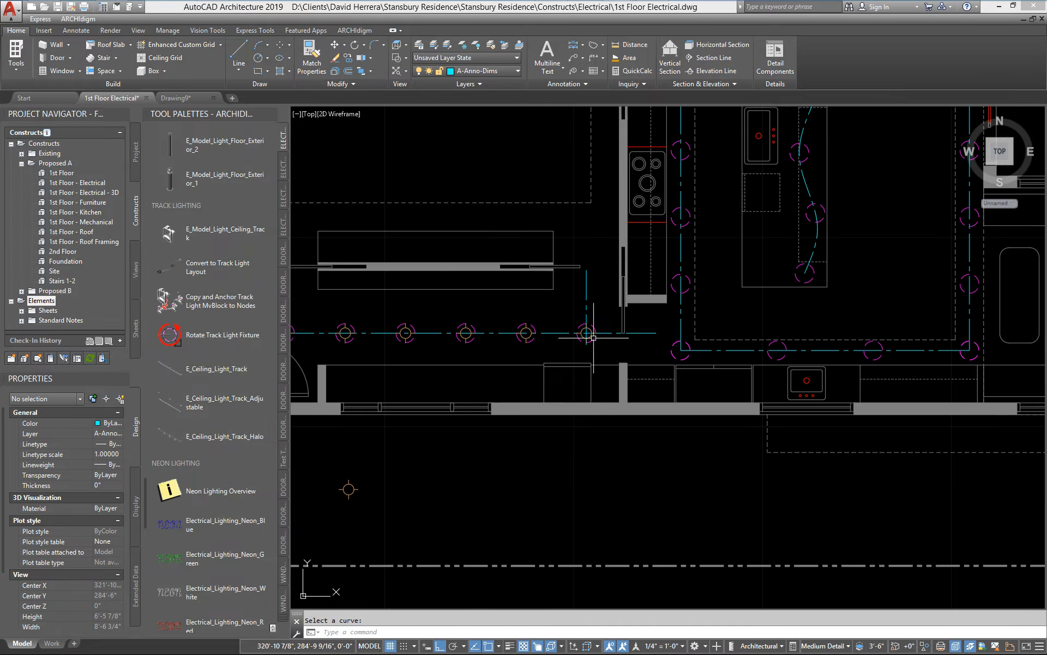
pyautogui.moveTo(580, 410); pyautogui.dragTo(629, 380, button='middle')
pyautogui.press('Escape')
pyautogui.click(400, 459)
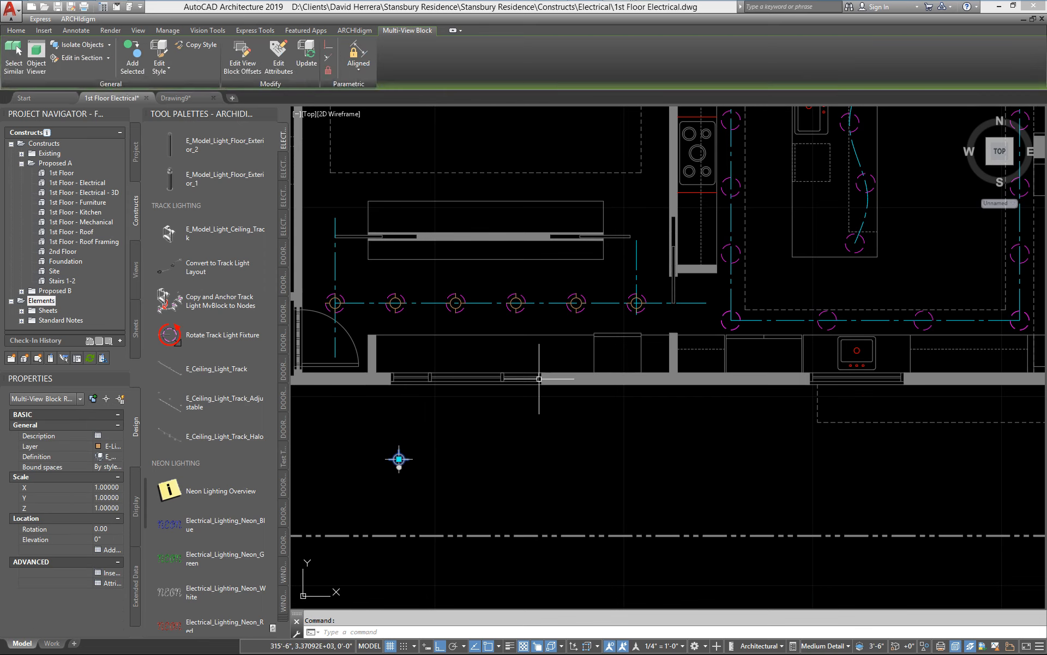
pyautogui.press('Delete')
# Step: Copy the fixture at the hallway layout curve's east end and anchor it to each node of the south kitchen layout curve
pyautogui.scroll(2, 532, 355)
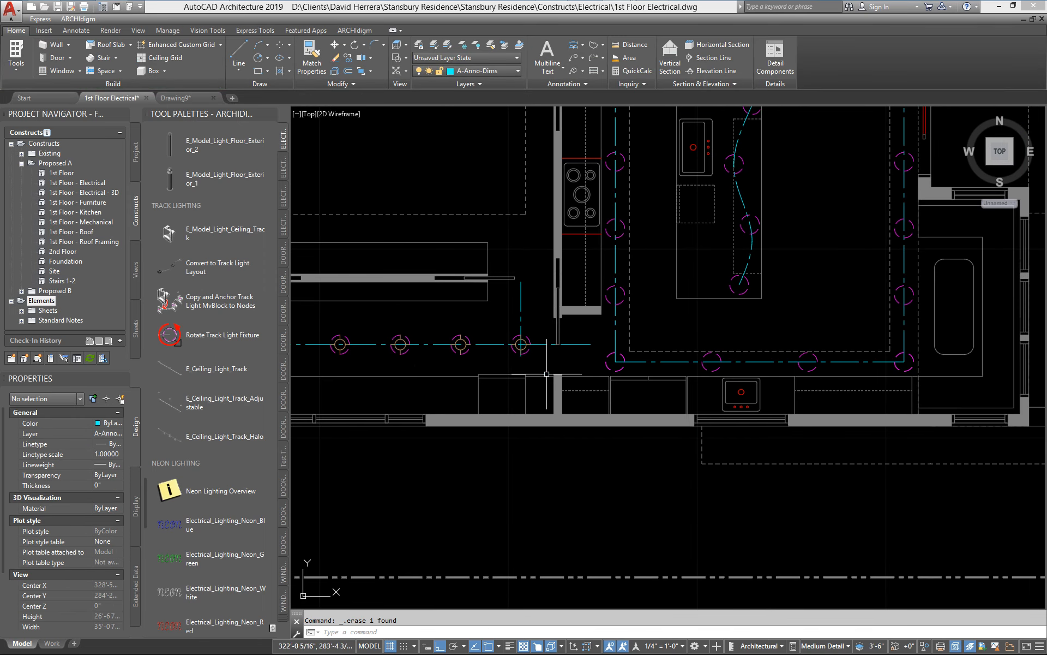
pyautogui.scroll(2, 581, 347)
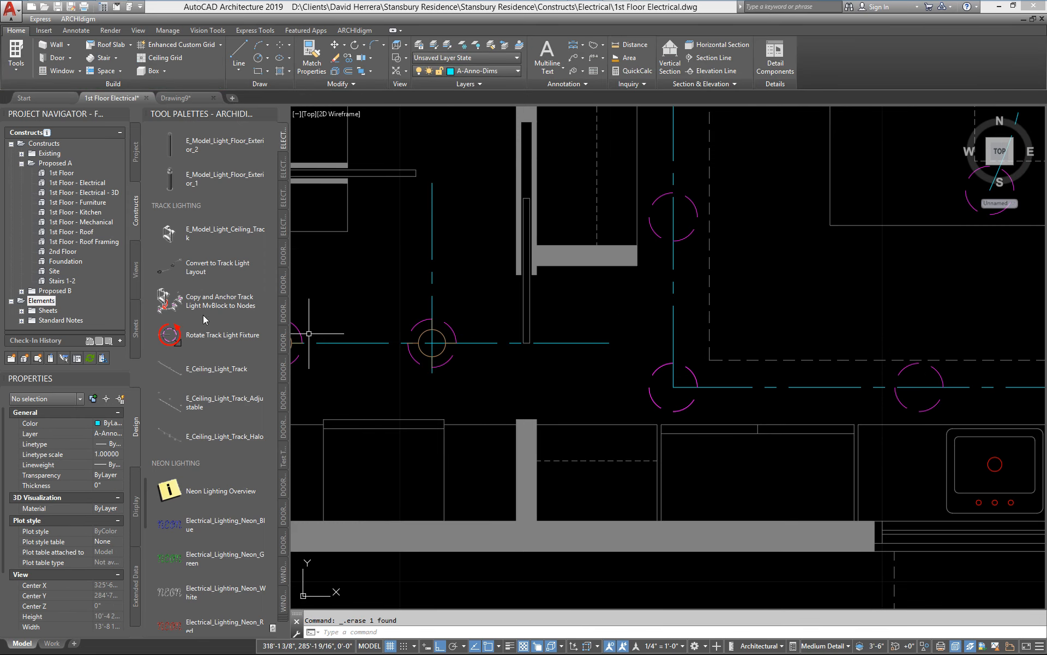
pyautogui.click(171, 310)
pyautogui.click(443, 348)
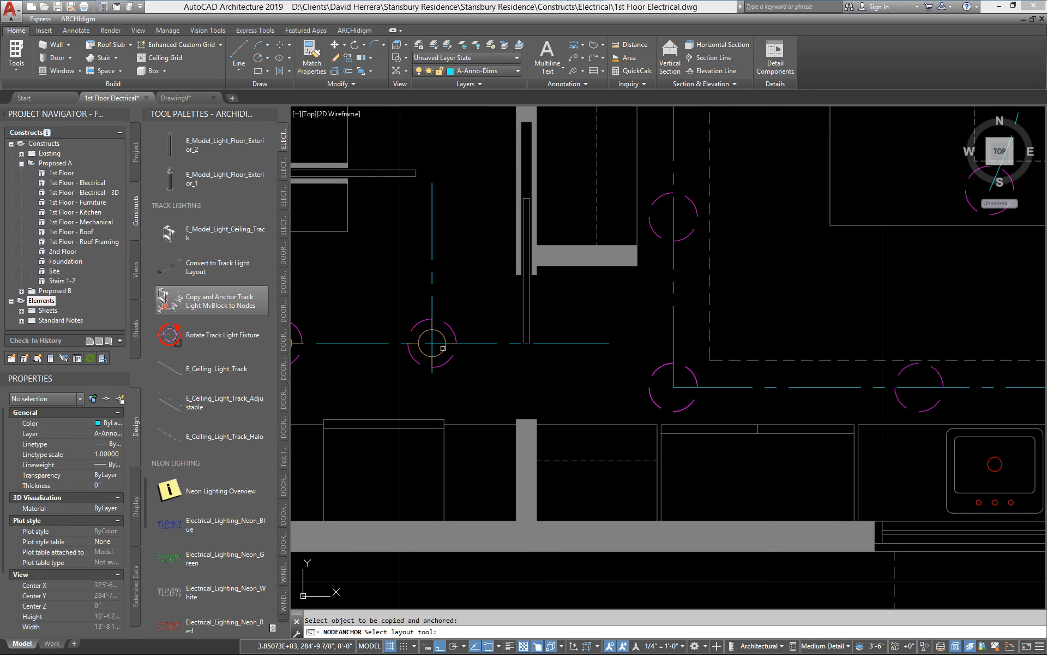
pyautogui.click(688, 409)
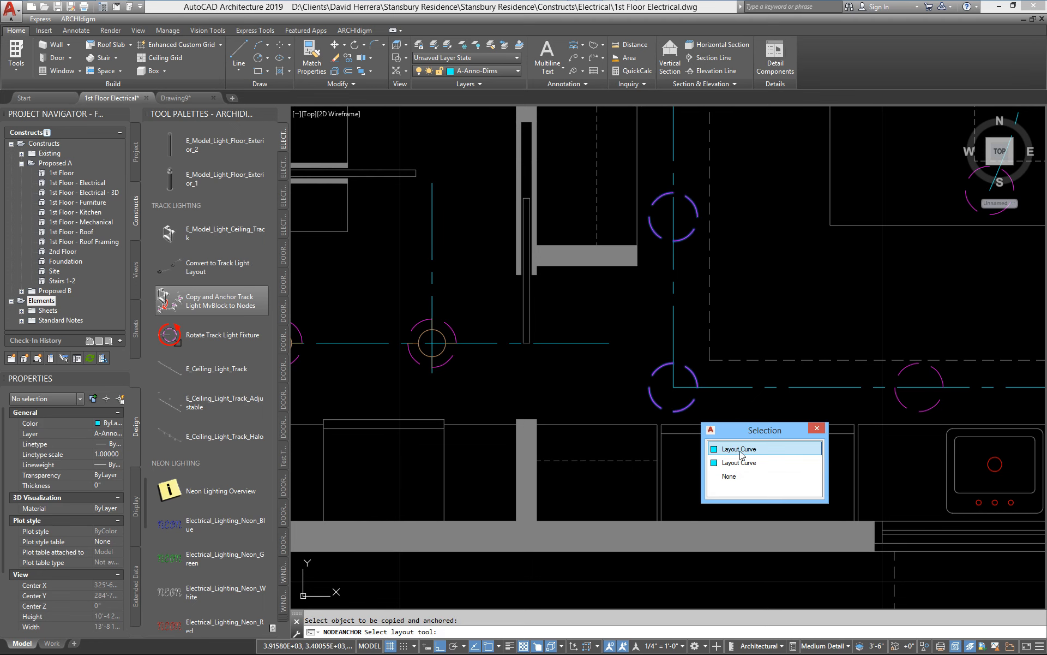
pyautogui.click(716, 443)
# Step: Copy the hallway's easternmost fixture and anchor it to each node of the west kitchen layout curve
pyautogui.scroll(-2, 731, 444)
pyautogui.scroll(-2, 731, 444)
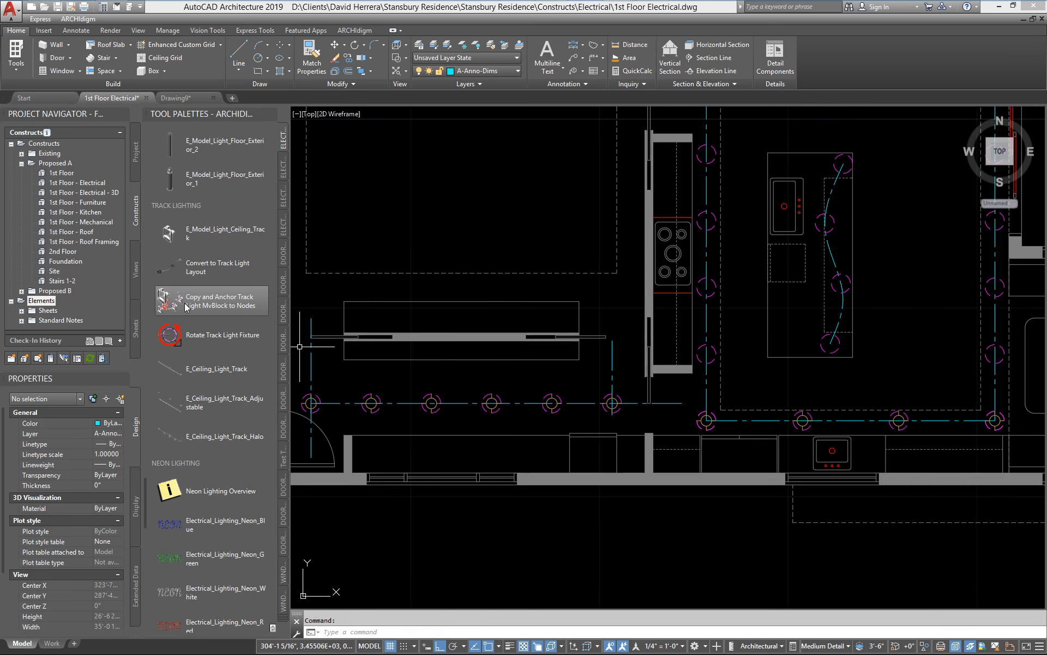
pyautogui.press('Return')
pyautogui.scroll(4, 617, 427)
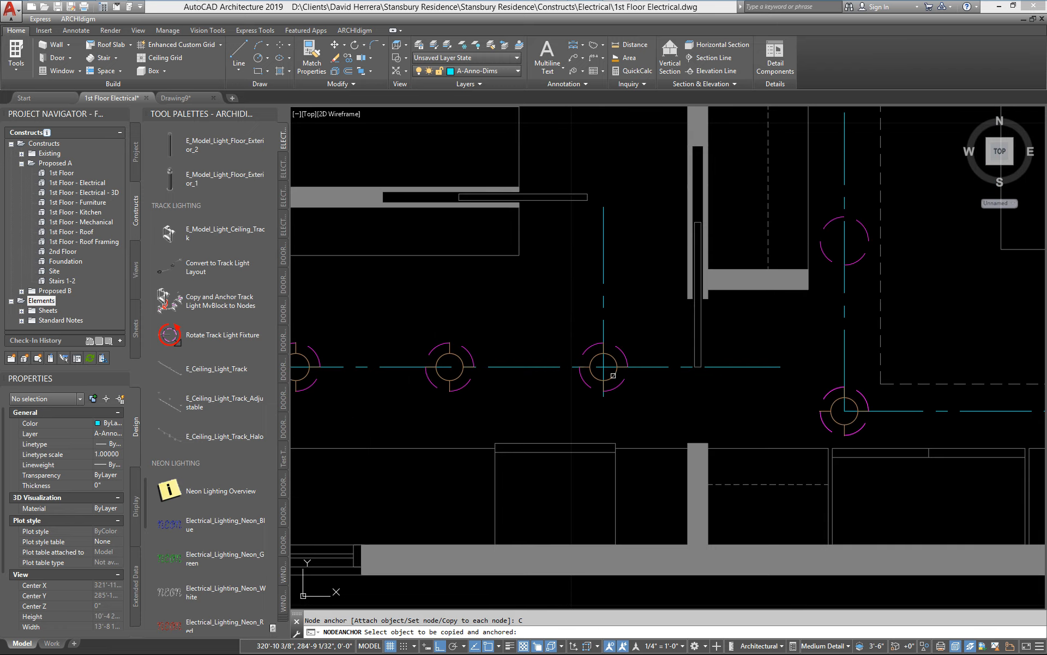
pyautogui.click(613, 375)
pyautogui.scroll(-4, 787, 329)
pyautogui.moveTo(651, 349); pyautogui.dragTo(683, 318, button='middle')
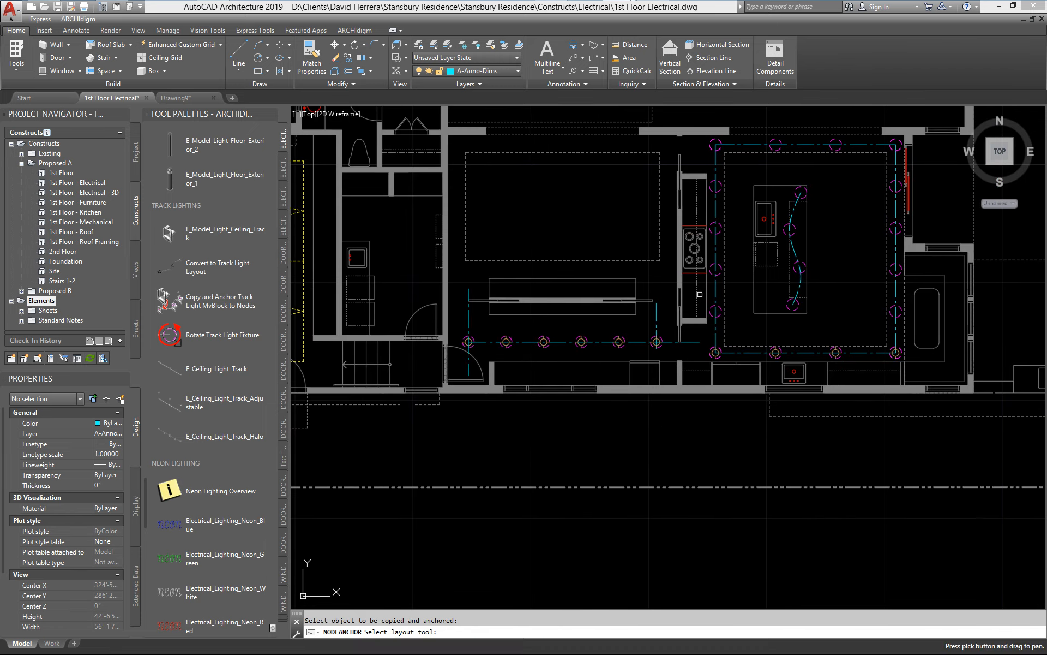
pyautogui.click(721, 271)
# Step: Copy a fixture from the south kitchen layout curve and anchor it to each node of the east kitchen layout curve
pyautogui.click(211, 308)
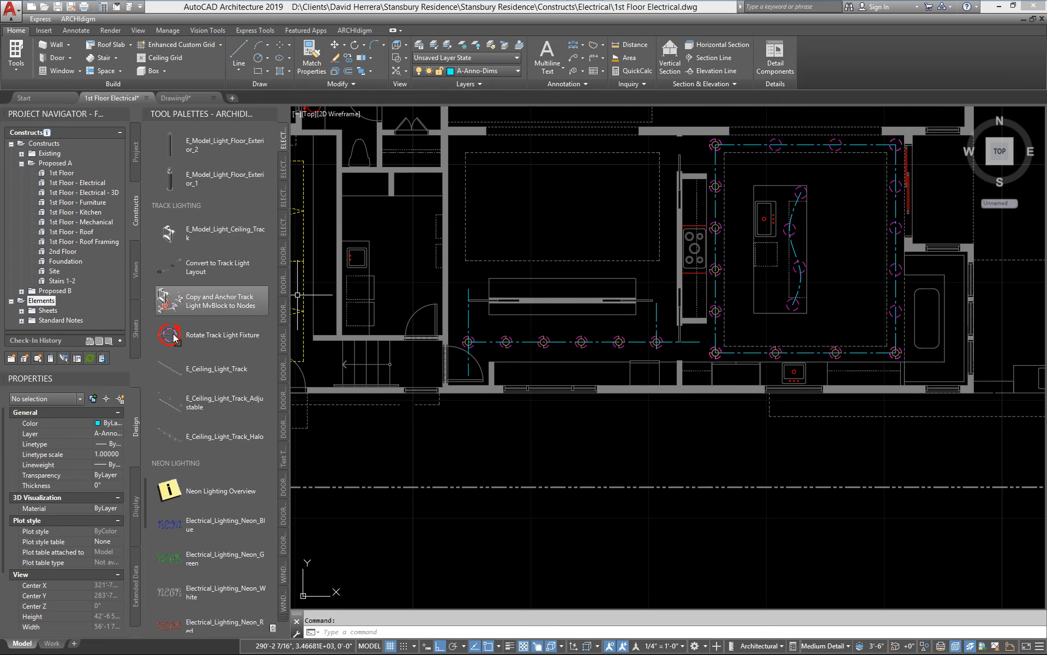
pyautogui.scroll(6, 884, 354)
pyautogui.moveTo(895, 358); pyautogui.dragTo(698, 435, button='middle')
pyautogui.scroll(-2, 592, 429)
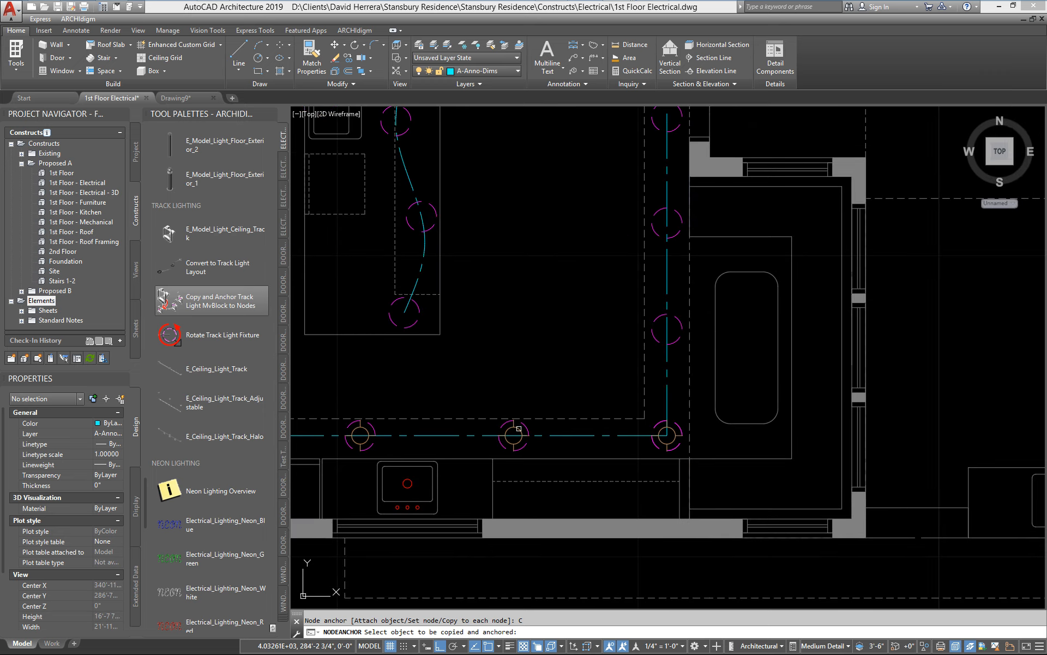
pyautogui.click(519, 428)
pyautogui.click(676, 232)
# Step: Copy an anchored kitchen fixture and anchor it to each node of the north kitchen layout curve
pyautogui.scroll(-4, 621, 315)
pyautogui.moveTo(622, 314); pyautogui.dragTo(773, 446, button='middle')
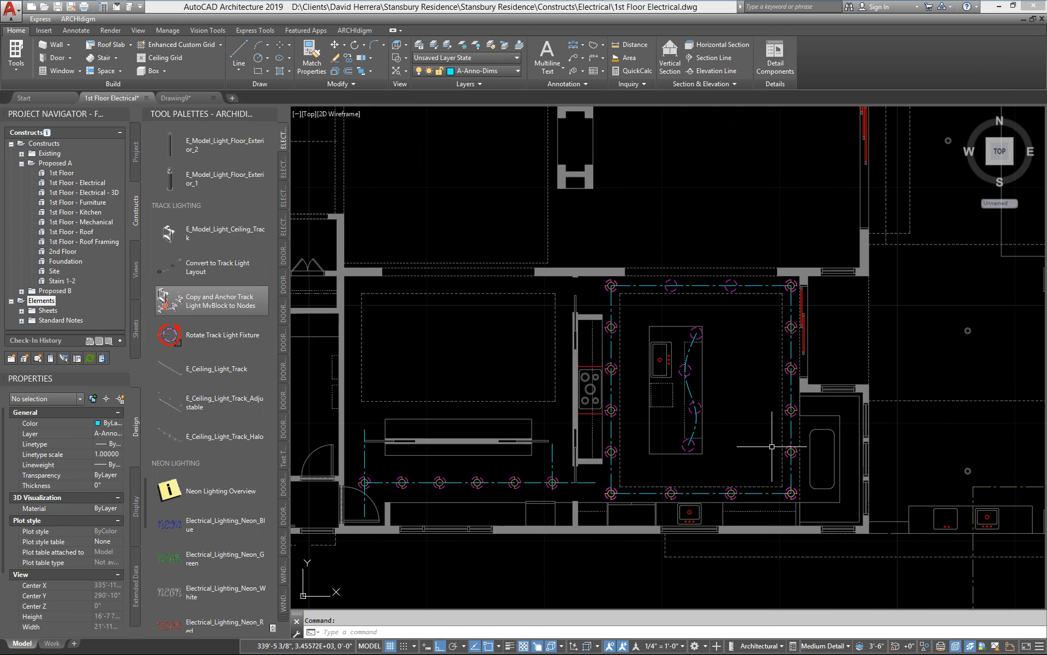
pyautogui.click(163, 302)
pyautogui.scroll(6, 808, 304)
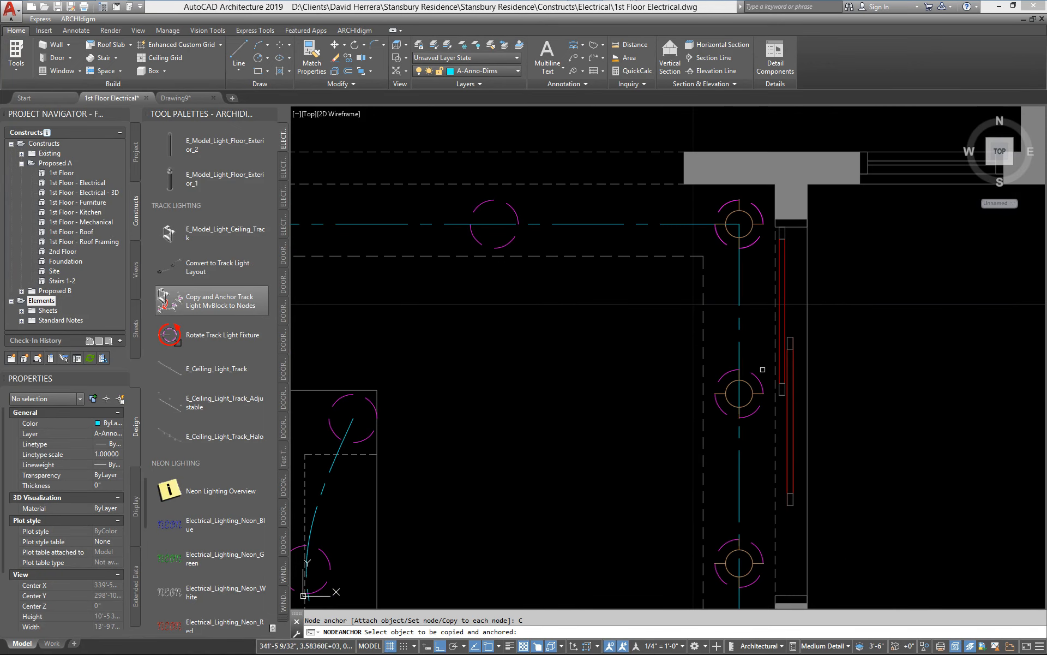
pyautogui.click(519, 240)
pyautogui.scroll(-5, 538, 351)
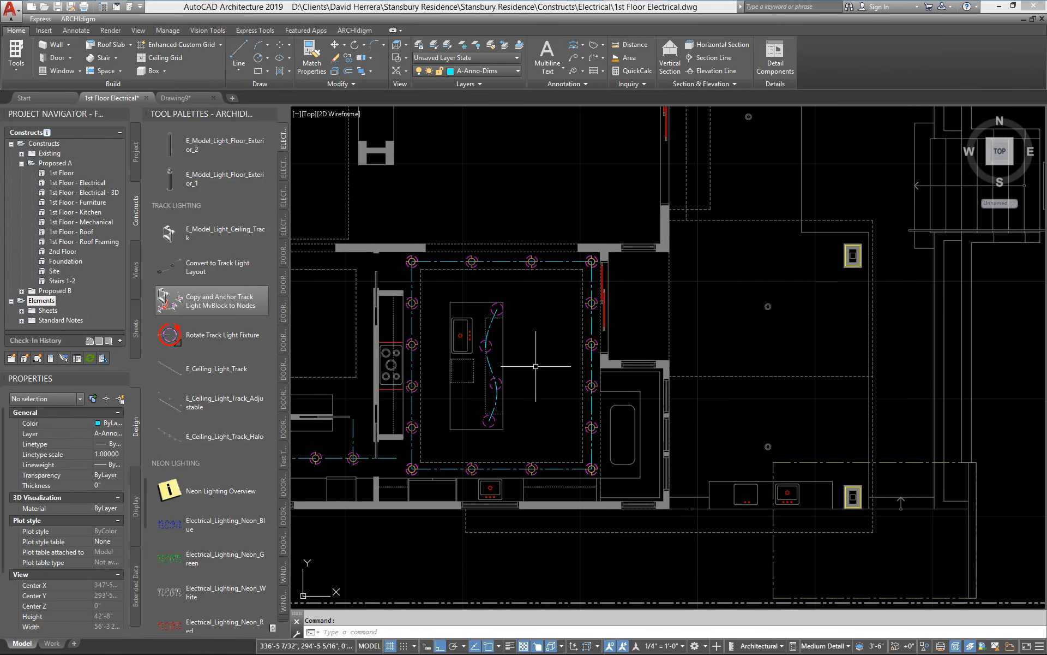
pyautogui.moveTo(544, 376); pyautogui.dragTo(648, 382, button='middle')
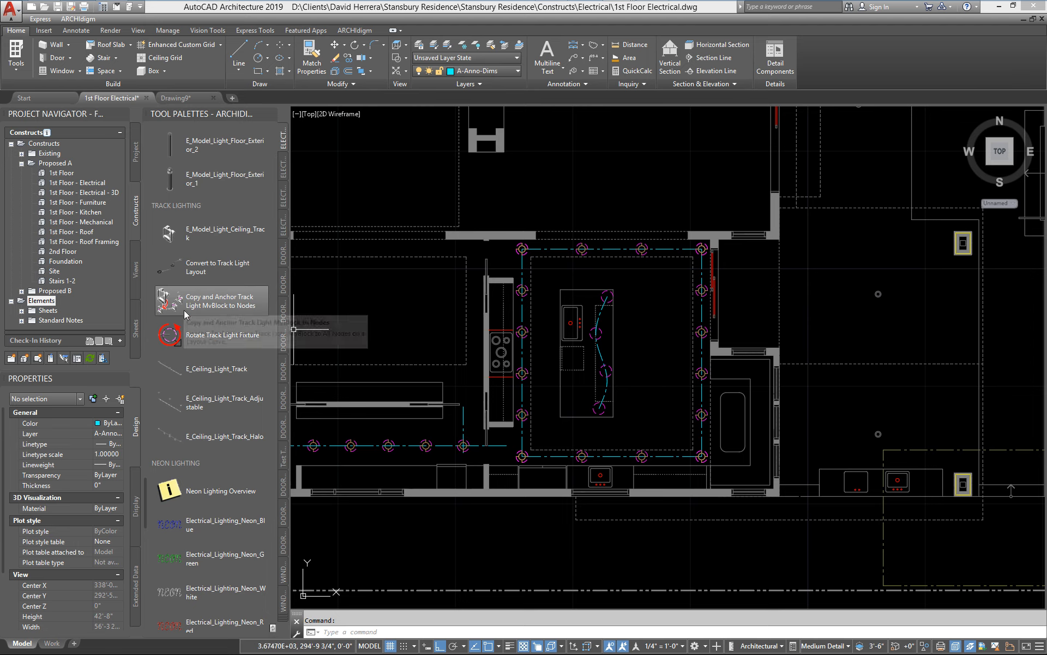
# Step: Review the node anchor prompts in the command history and the Anchor command's Node options, and cancel without applying any
pyautogui.press('F2')
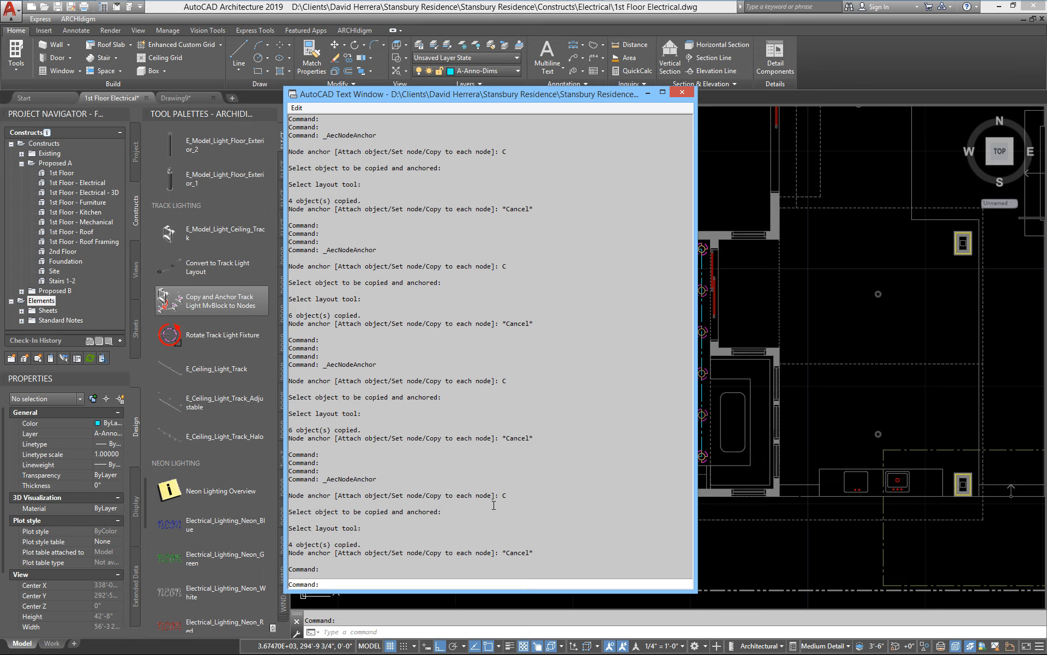
pyautogui.press('F2')
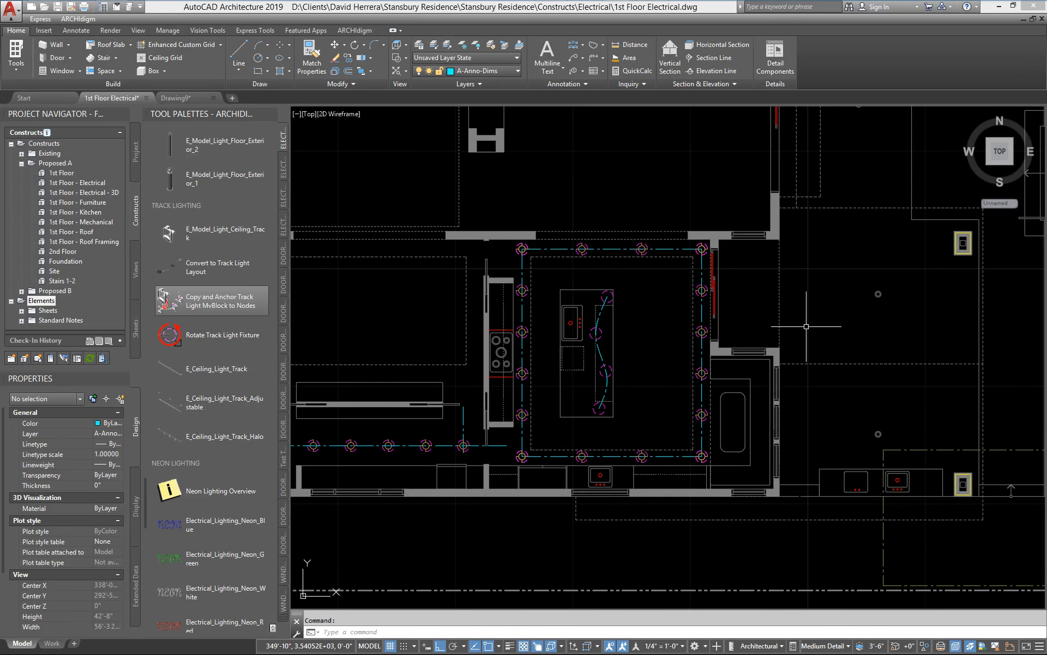
pyautogui.write('anchor')
pyautogui.press('Return')
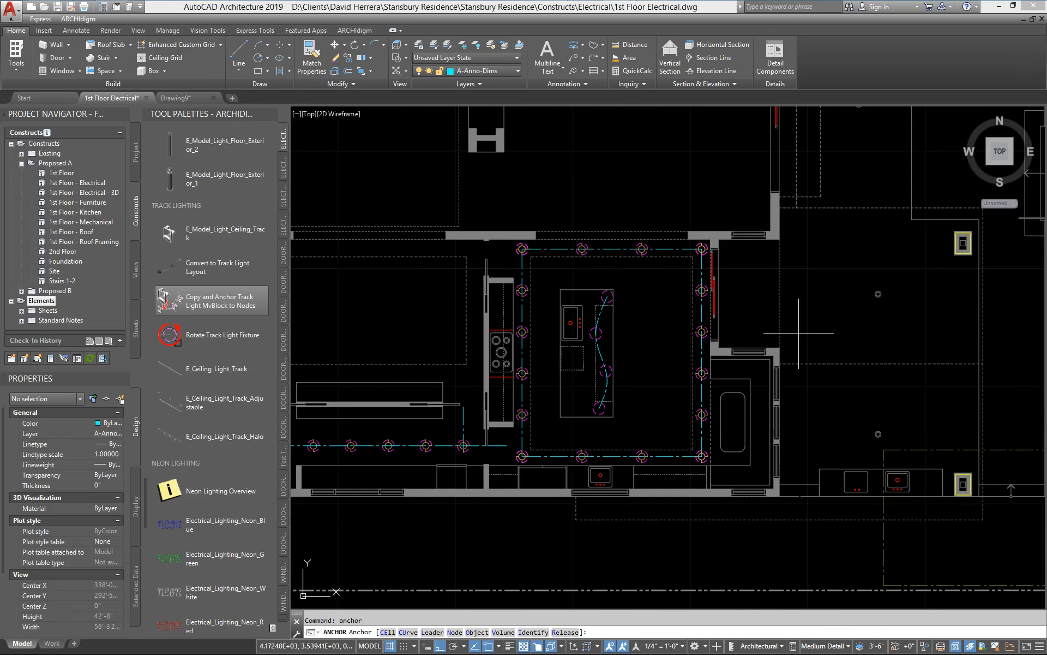
pyautogui.write('n')
pyautogui.press('Return')
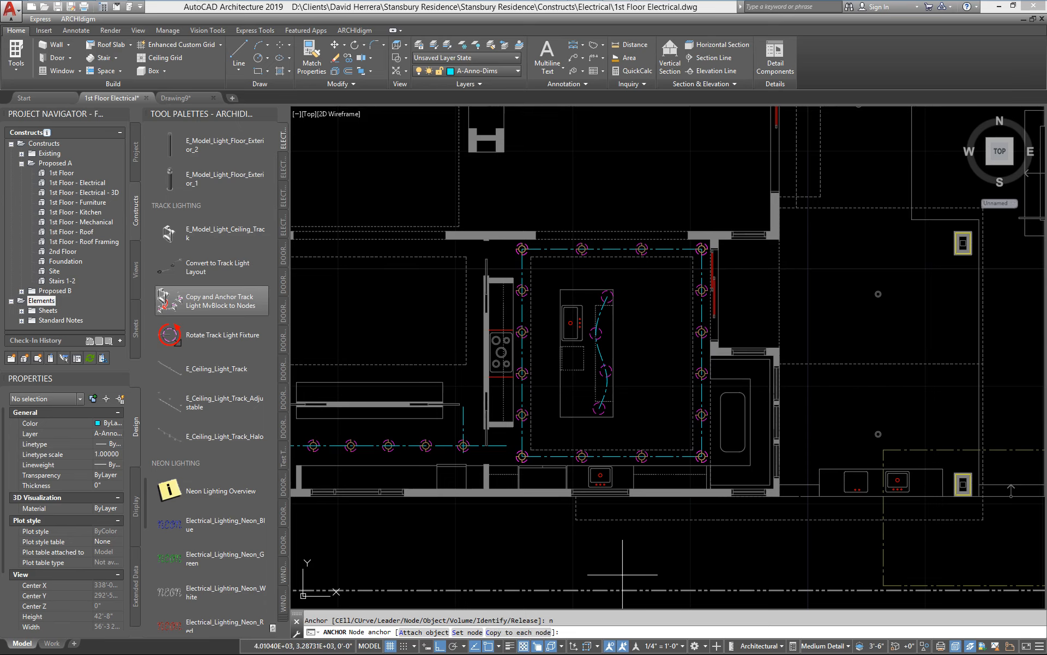
pyautogui.press('Escape')
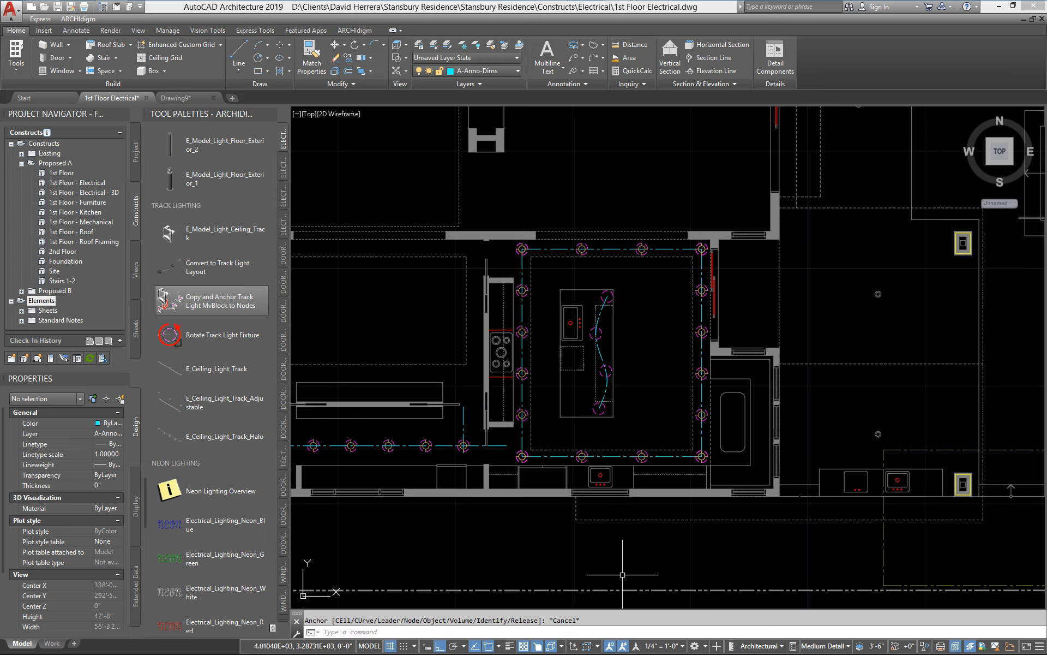
# Step: Delete one of the two overlapping fixtures at both the southwest and southeast corners of the kitchen layout
pyautogui.scroll(4, 660, 438)
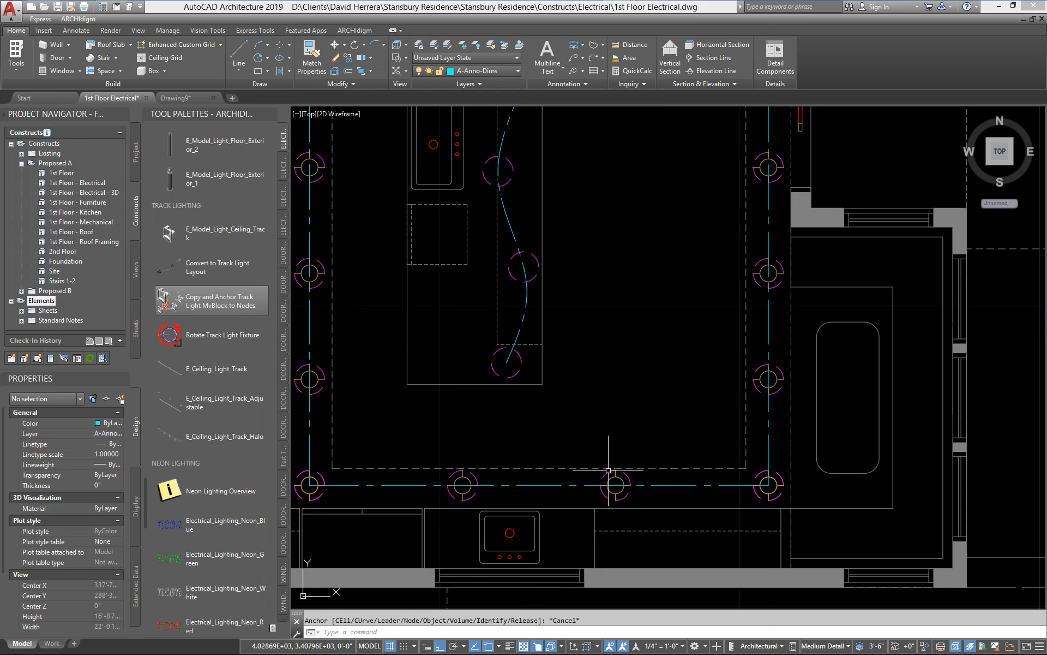
pyautogui.scroll(-3, 605, 436)
pyautogui.scroll(3, 428, 472)
pyautogui.moveTo(427, 472); pyautogui.dragTo(603, 406, button='middle')
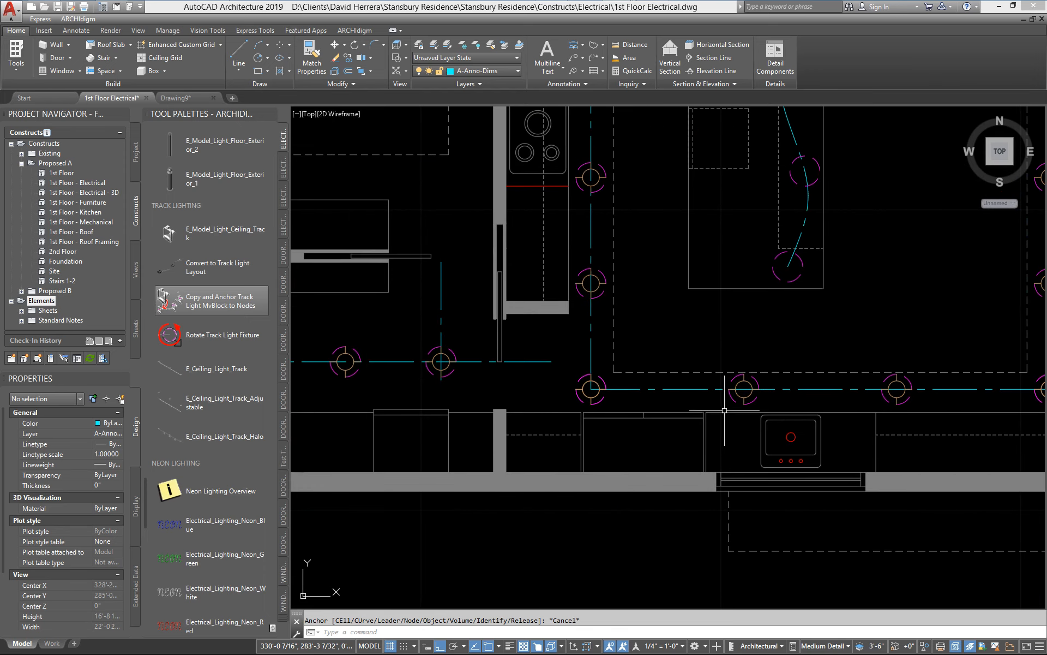
pyautogui.scroll(2, 737, 398)
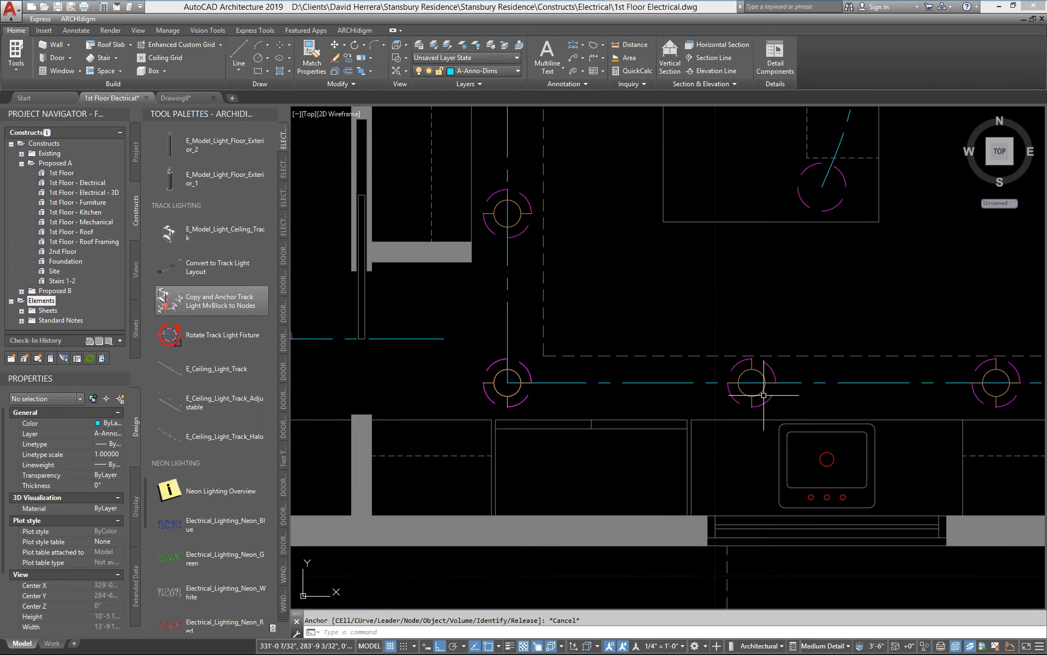
pyautogui.click(508, 395)
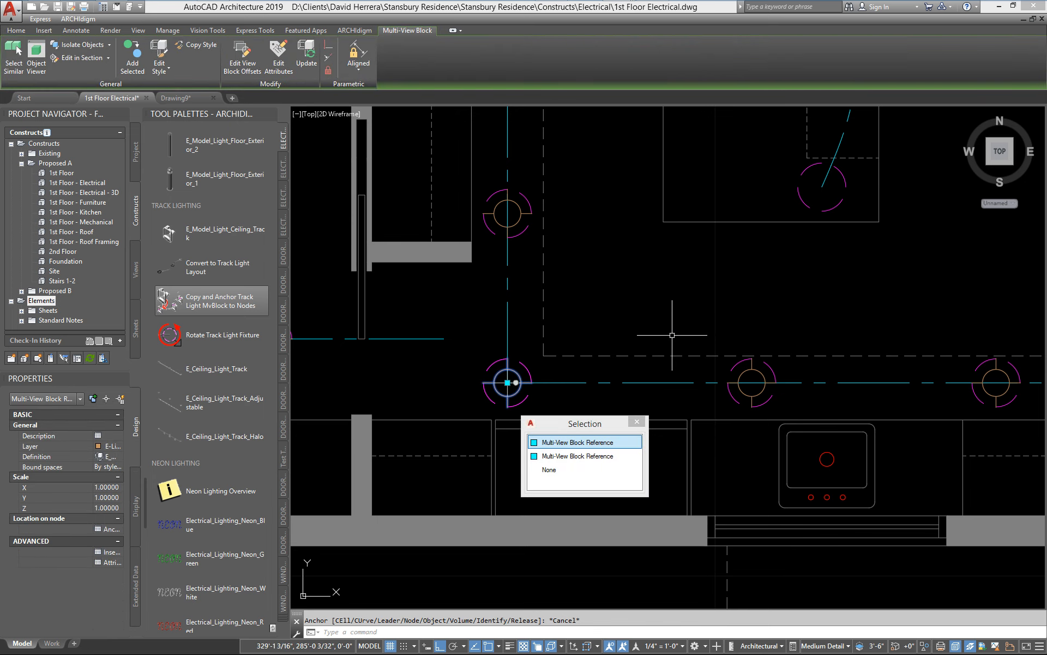
pyautogui.press('Delete')
pyautogui.moveTo(975, 394); pyautogui.dragTo(523, 400, button='middle')
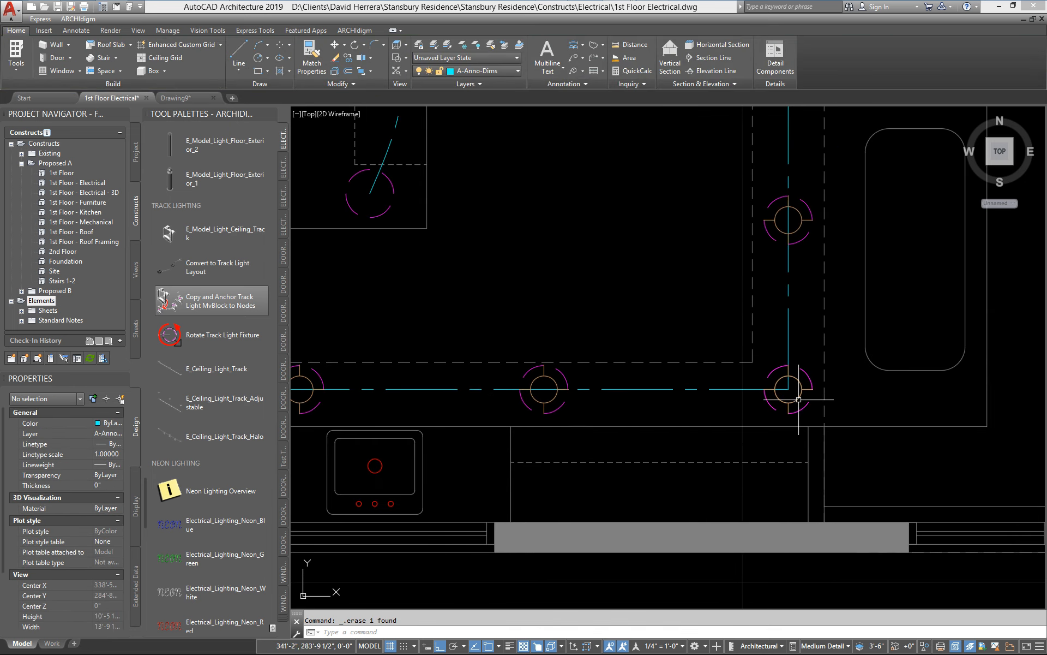
pyautogui.scroll(-2, 840, 388)
# Step: Delete one of the two overlapping fixtures at both the northeast and northwest corners of the kitchen layout
pyautogui.moveTo(850, 313); pyautogui.dragTo(772, 622, button='middle')
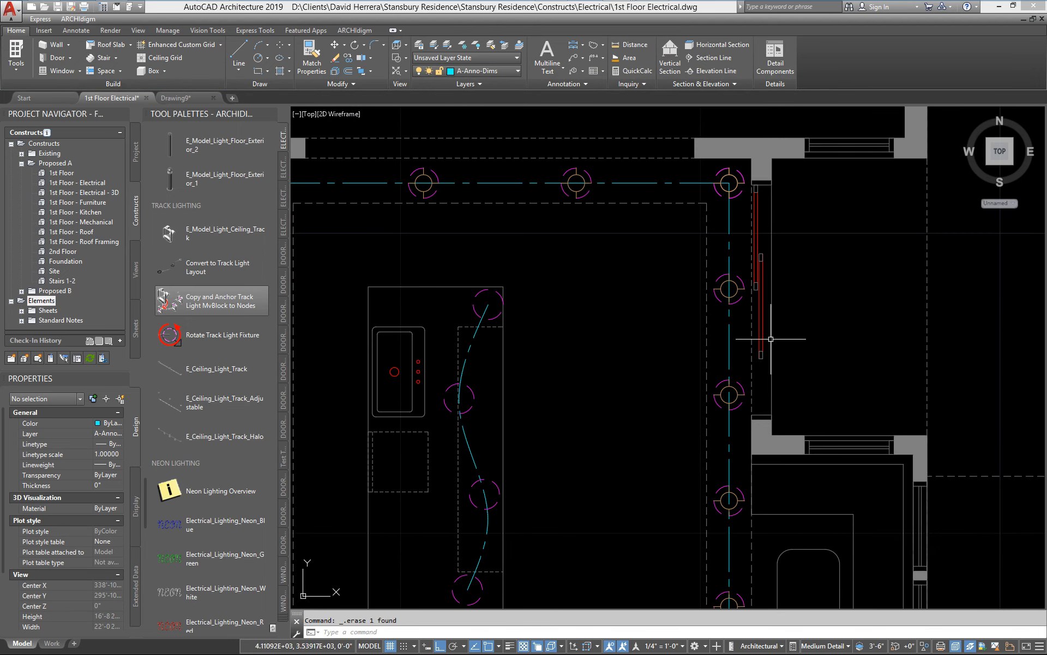
pyautogui.click(740, 180)
pyautogui.press('Delete')
pyautogui.moveTo(622, 246)
pyautogui.mouseDown(button='middle')
pyautogui.moveTo(760, 286)
pyautogui.moveTo(964, 374)
pyautogui.mouseUp(button='middle')
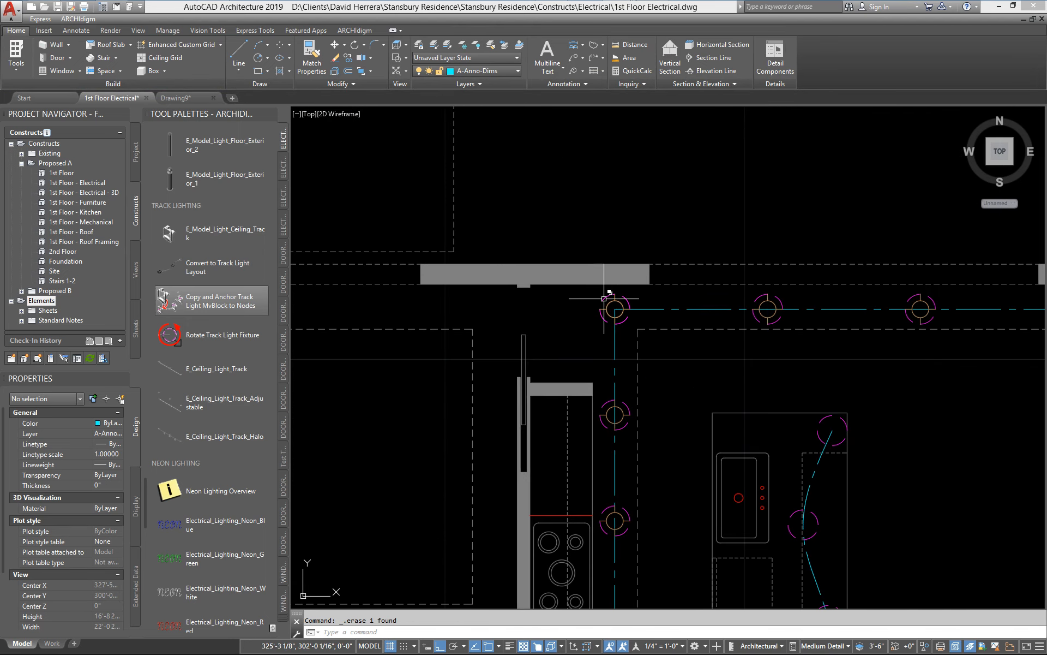
pyautogui.scroll(2, 607, 300)
pyautogui.click(618, 292)
pyautogui.press('Delete')
pyautogui.scroll(-6, 715, 314)
pyautogui.moveTo(728, 422); pyautogui.dragTo(599, 348, button='middle')
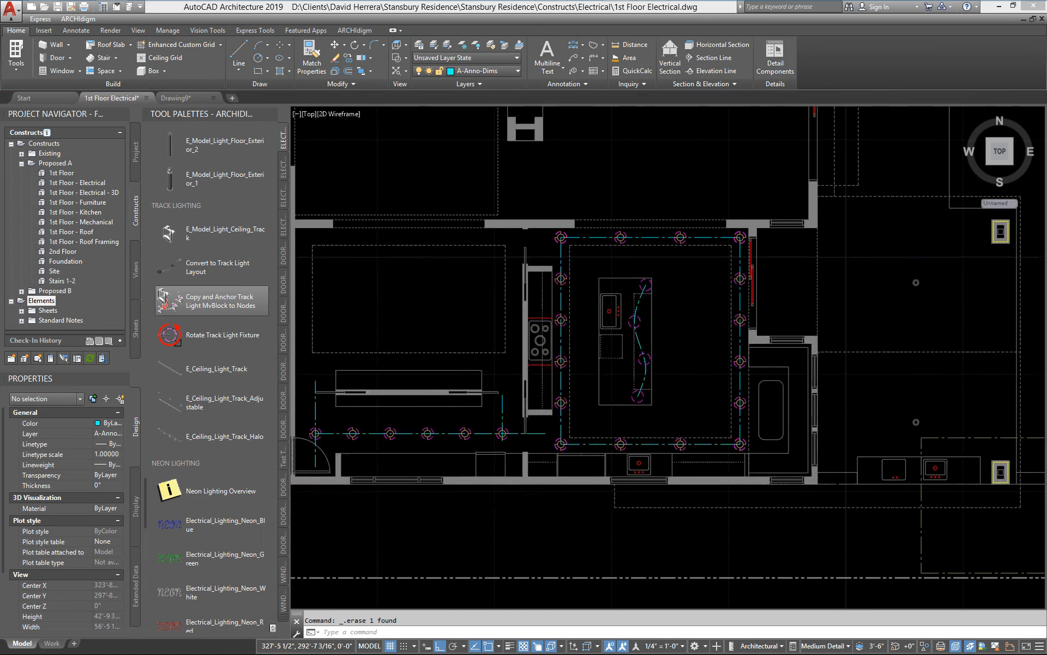
# Step: Set the number of nodes to 5 on the south kitchen layout curve, and clear the selection
pyautogui.scroll(2, 601, 350)
pyautogui.moveTo(735, 383); pyautogui.dragTo(706, 367, button='middle')
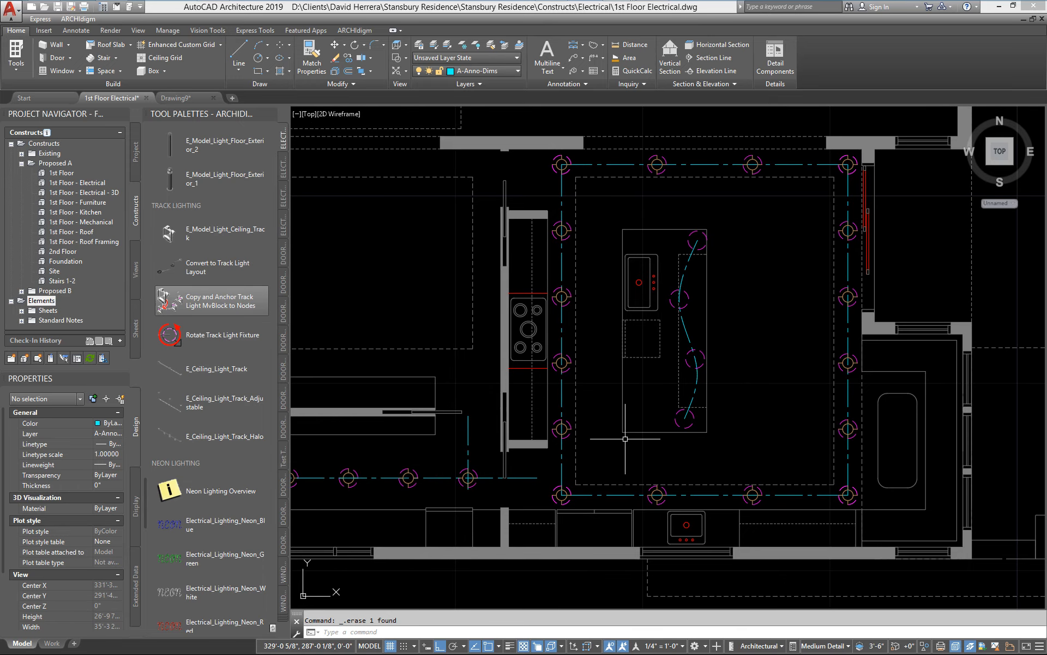
pyautogui.moveTo(679, 490); pyautogui.dragTo(636, 455, button='middle')
pyautogui.click(603, 462)
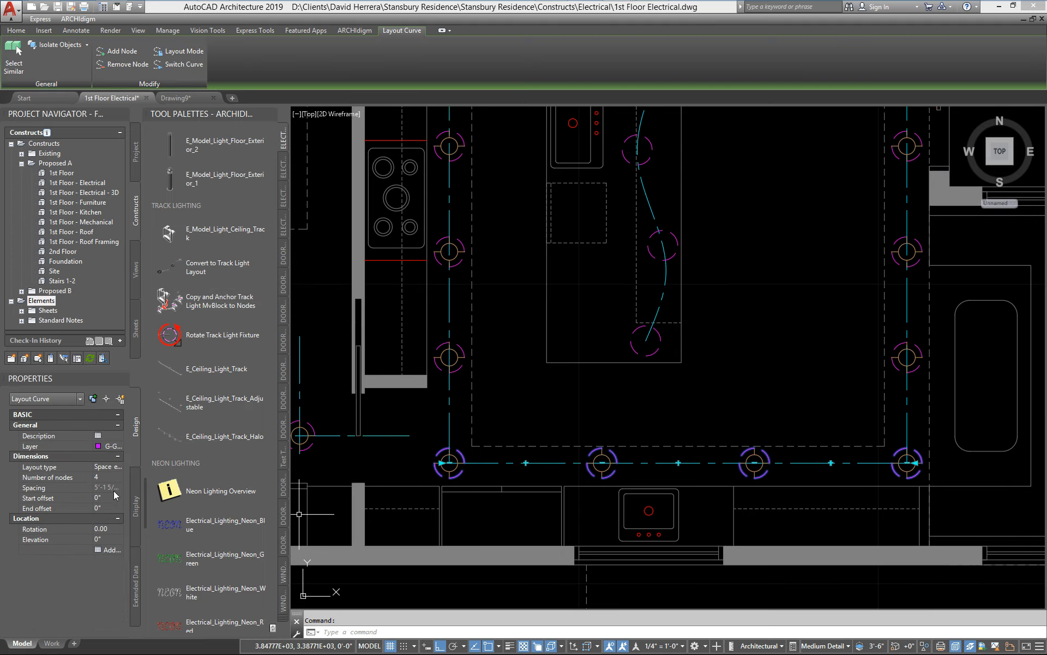
pyautogui.click(110, 477)
pyautogui.write('5')
pyautogui.press('Return')
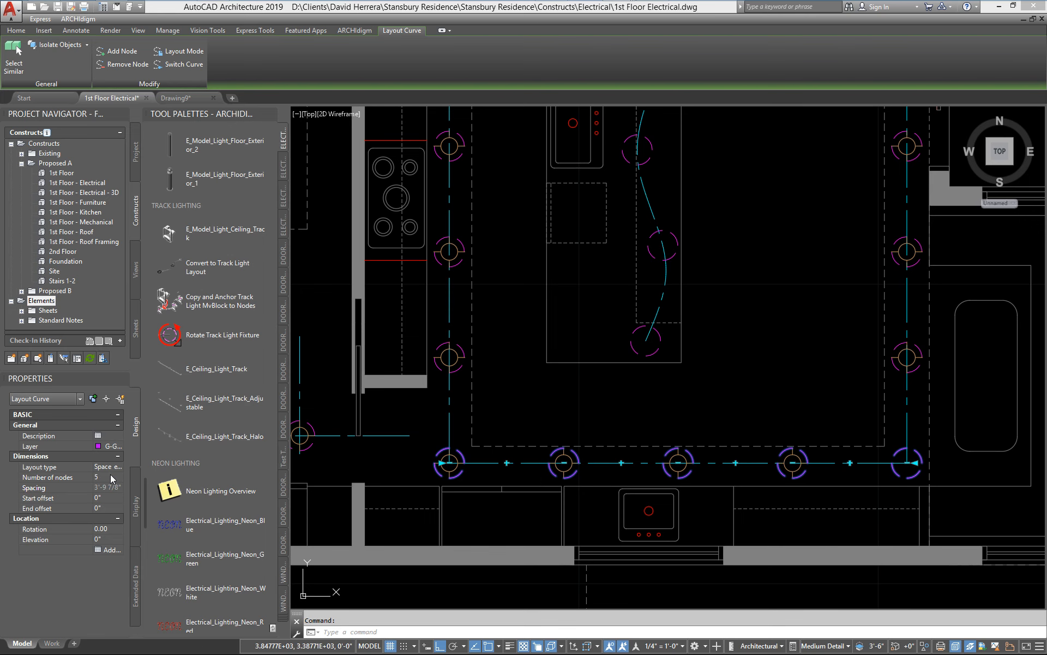
pyautogui.press('Escape')
# Step: Copy the neighbouring track light fixture on the south kitchen layout curve one node east, onto the empty southeast corner node
pyautogui.moveTo(795, 462); pyautogui.dragTo(659, 452, button='middle')
pyautogui.write('co')
pyautogui.scroll(2, 660, 453)
pyautogui.press('Return')
pyautogui.scroll(2, 674, 449)
pyautogui.click(633, 457)
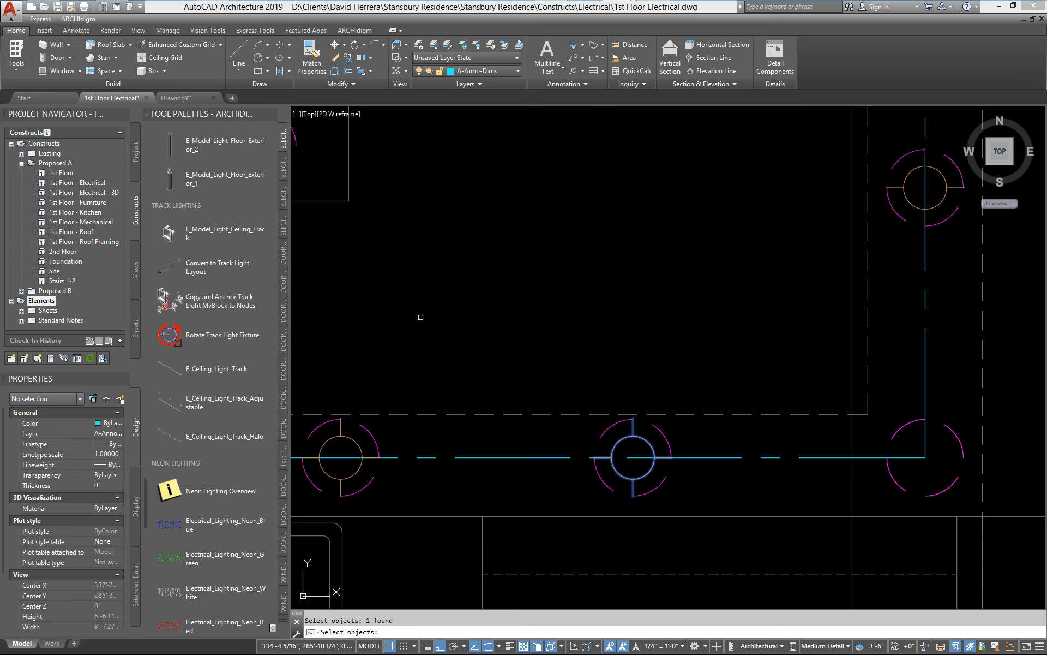
pyautogui.press('Return')
pyautogui.click(425, 317)
pyautogui.click(714, 275)
pyautogui.scroll(-4, 637, 333)
pyautogui.moveTo(610, 347); pyautogui.dragTo(676, 482, button='middle')
pyautogui.scroll(1, 666, 399)
pyautogui.moveTo(662, 405); pyautogui.dragTo(685, 312, button='middle')
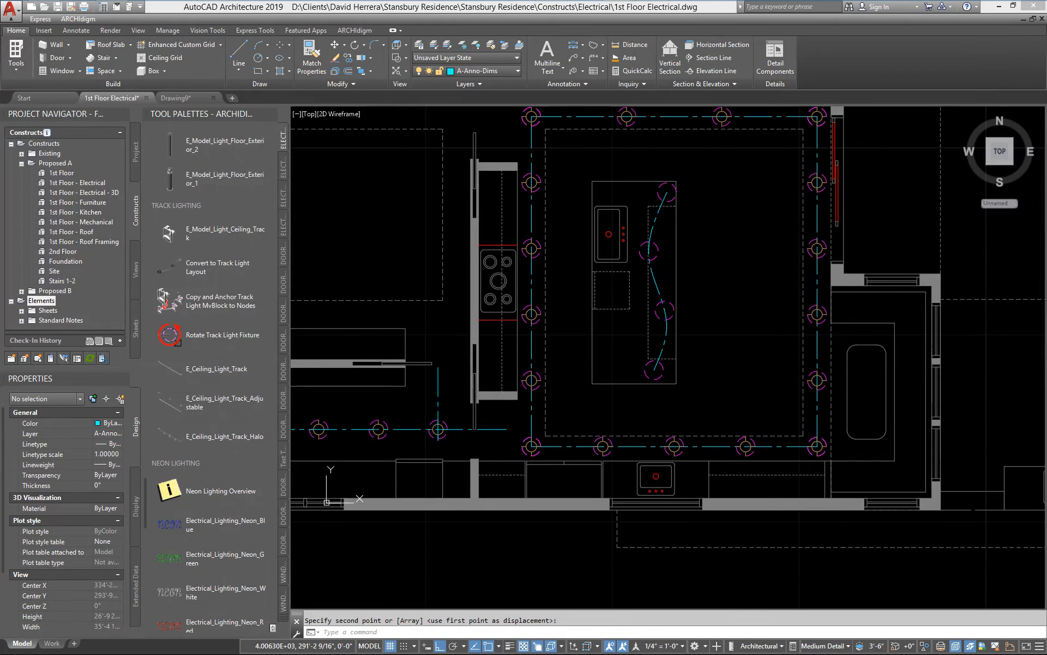
pyautogui.moveTo(551, 465); pyautogui.dragTo(599, 440, button='middle')
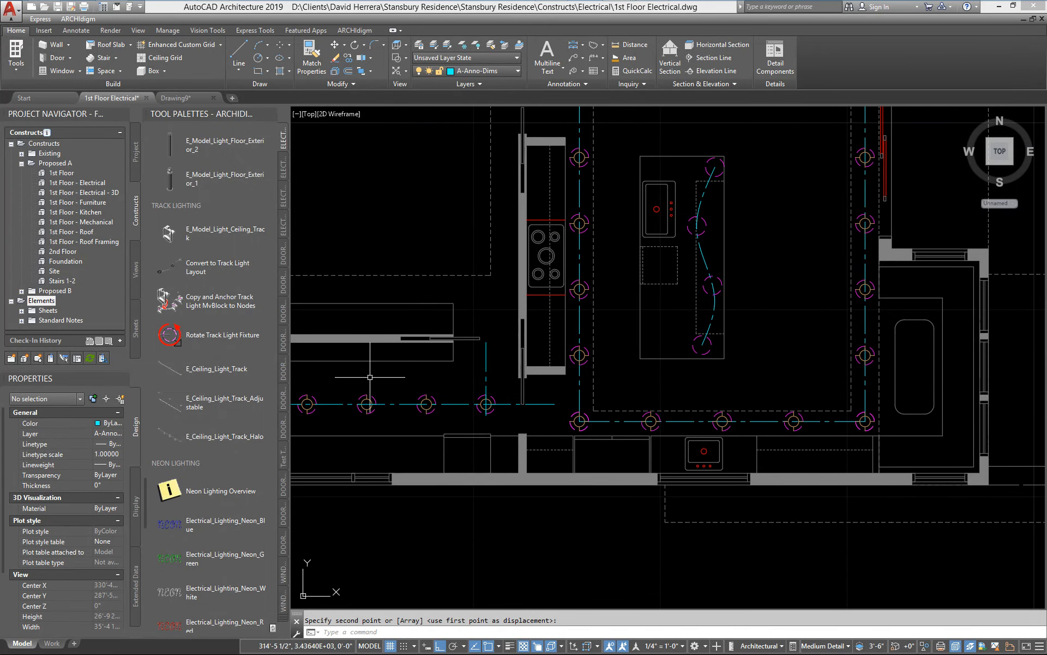
# Step: Insert an E_Model_Light_Pendant_Barn_1 fixture in the open area south of the kitchen's exterior wall
pyautogui.moveTo(145, 490); pyautogui.dragTo(165, 333)
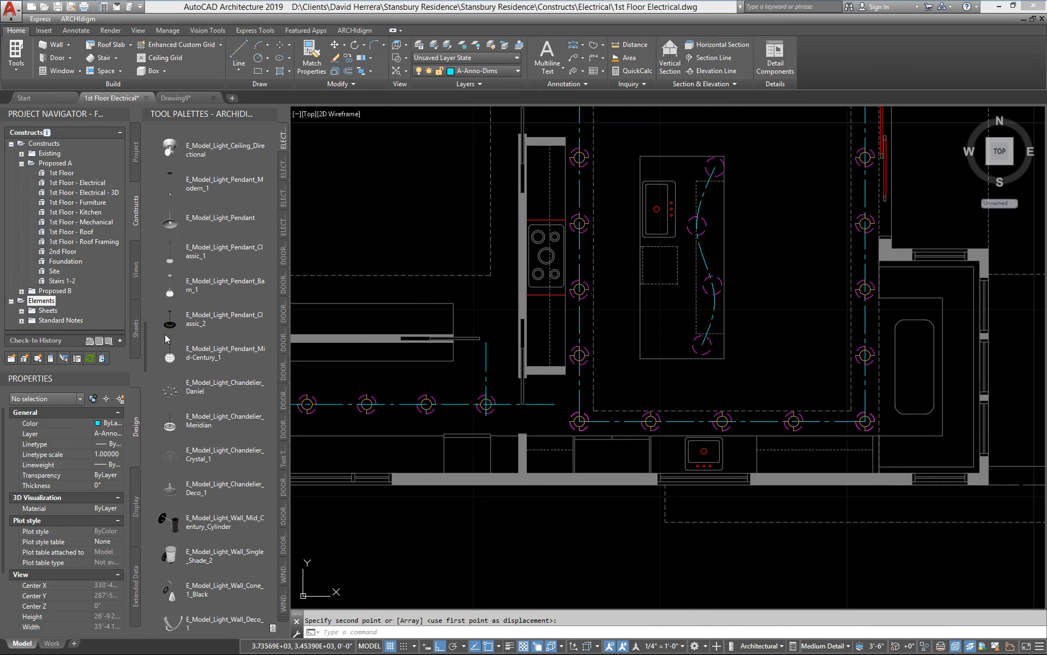
pyautogui.click(172, 288)
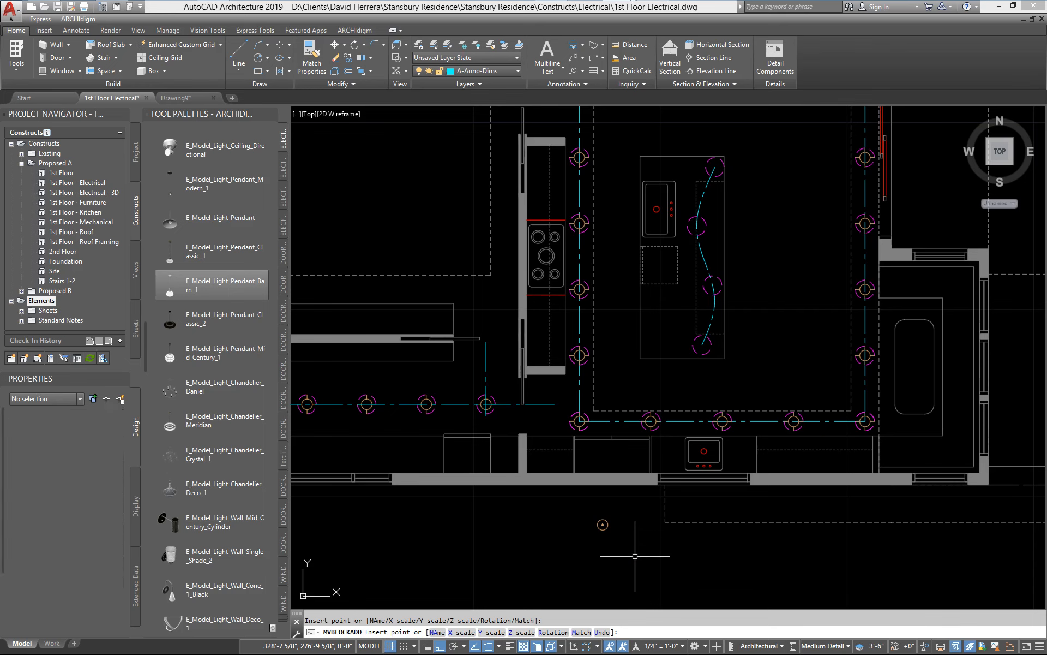
pyautogui.press('Escape')
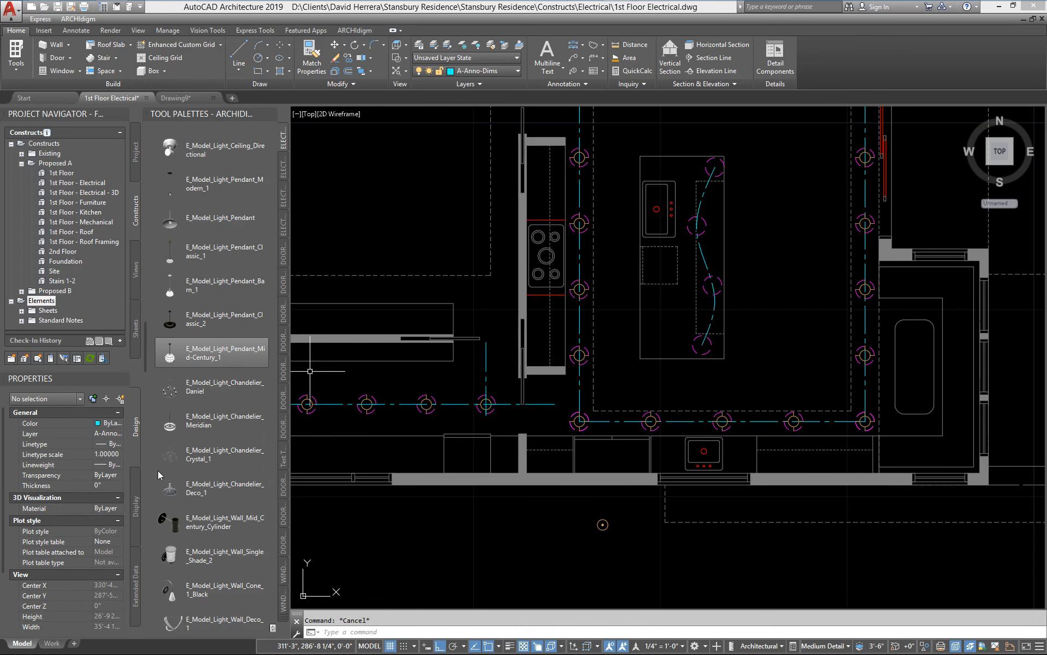
pyautogui.moveTo(588, 535)
pyautogui.mouseDown(button='middle')
pyautogui.moveTo(660, 510)
pyautogui.moveTo(611, 520)
pyautogui.mouseUp(button='middle')
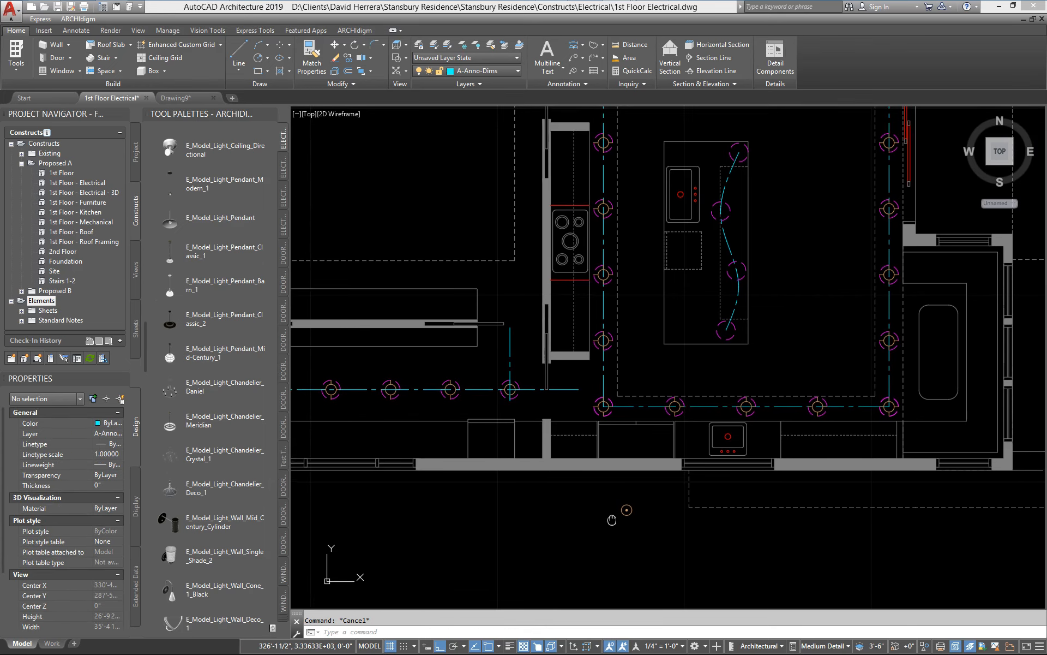
# Step: Anchor the kitchen's southwest corner fixture to the southernmost node of the island's layout curve with the Attach object node anchor option
pyautogui.scroll(3, 612, 520)
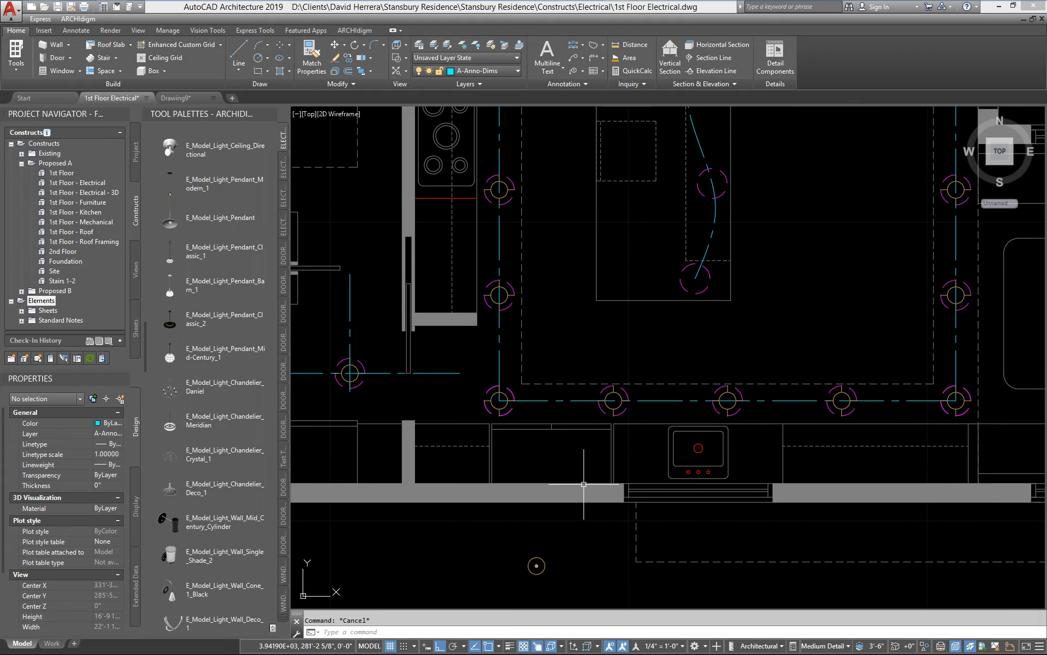
pyautogui.press('Return')
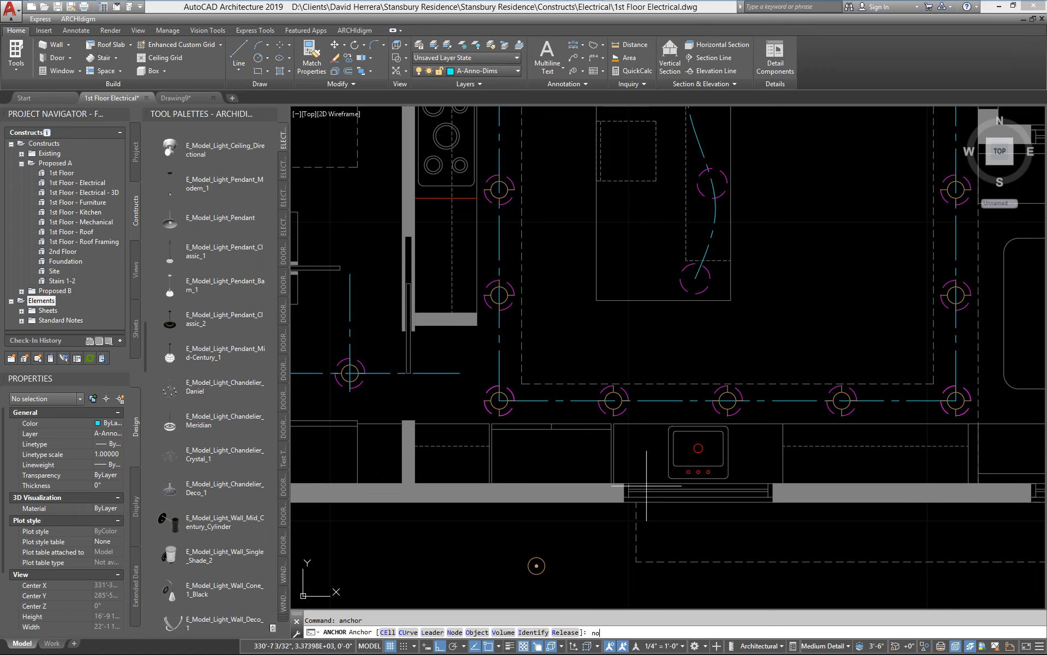
pyautogui.write('no')
pyautogui.press('Return')
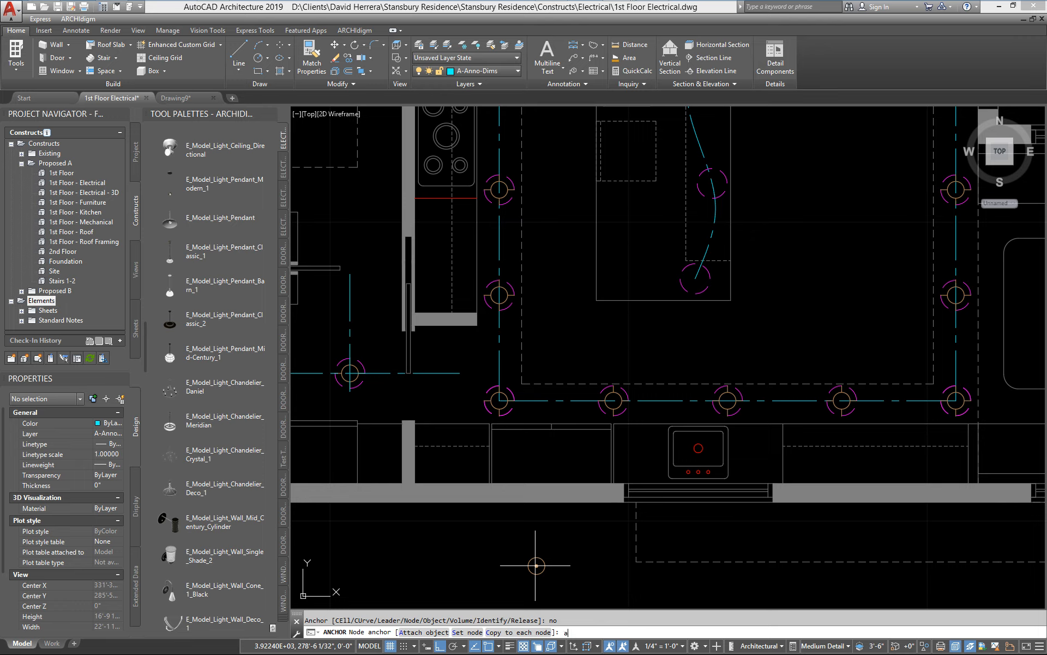
pyautogui.write('a')
pyautogui.press('Return')
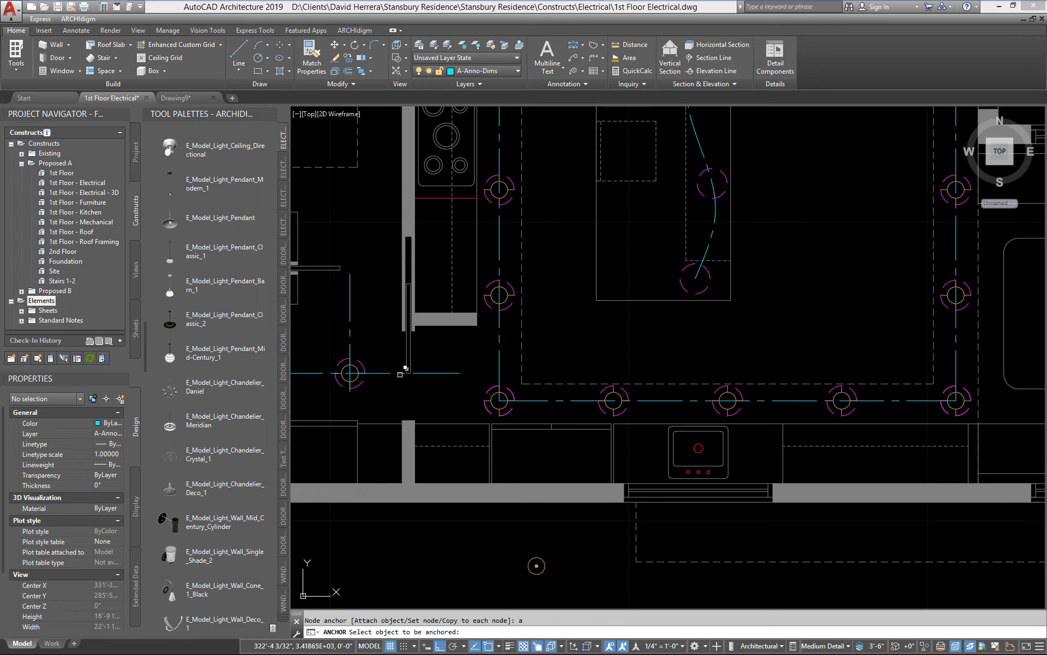
pyautogui.click(506, 395)
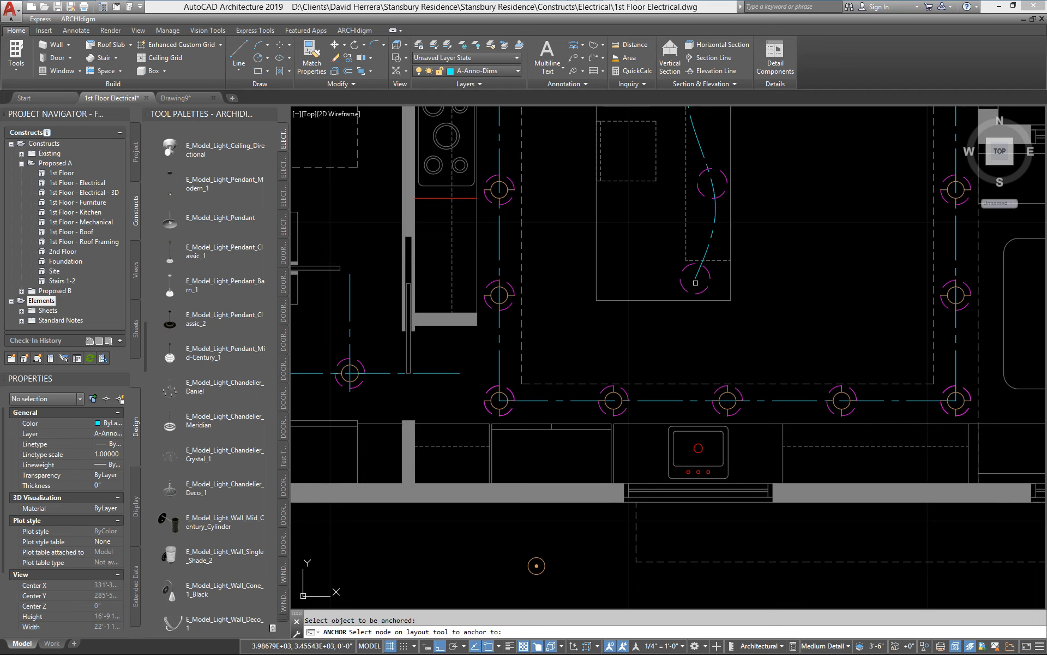
pyautogui.click(704, 289)
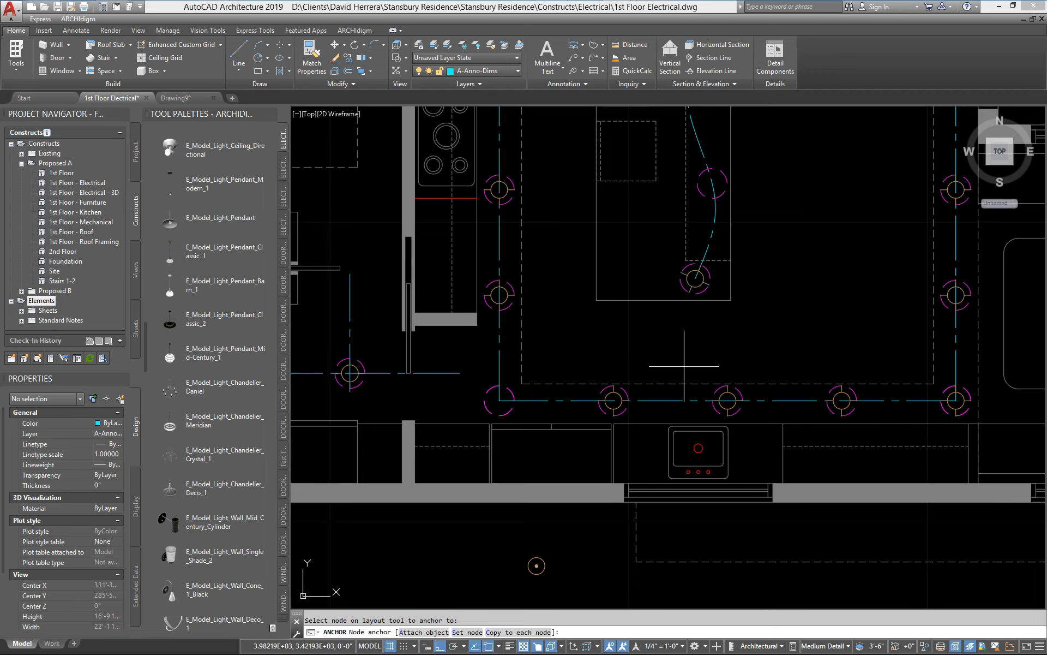
# Step: Attach the loose barn pendant south of the kitchen to the second node from the south on the island's layout curve
pyautogui.press('Return')
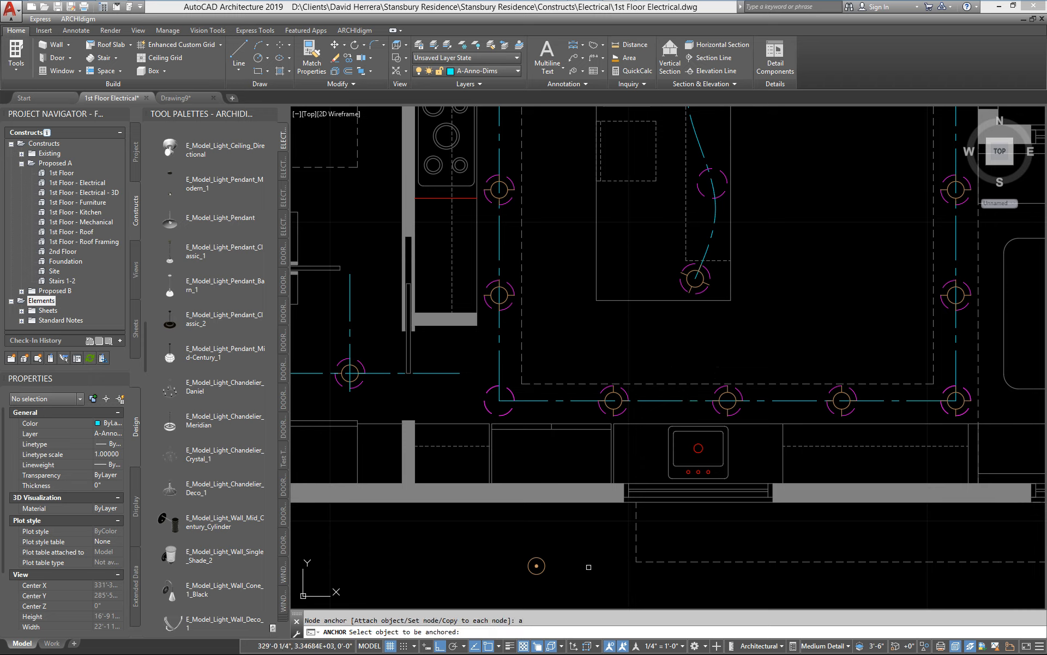
pyautogui.click(537, 566)
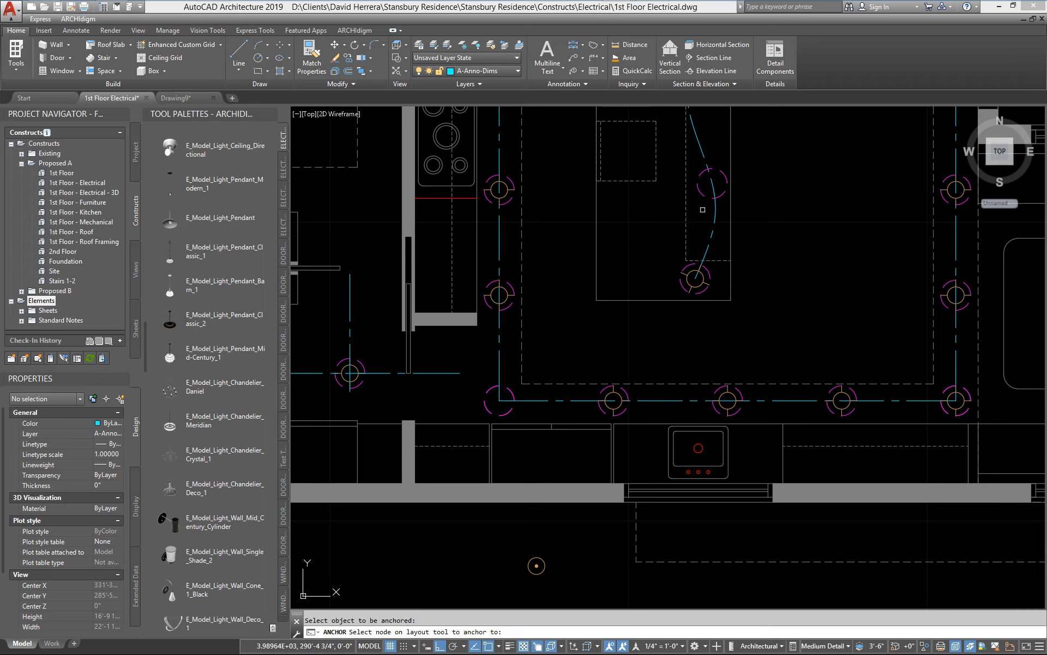
pyautogui.click(720, 189)
pyautogui.moveTo(766, 249); pyautogui.dragTo(738, 431, button='middle')
pyautogui.press('Escape')
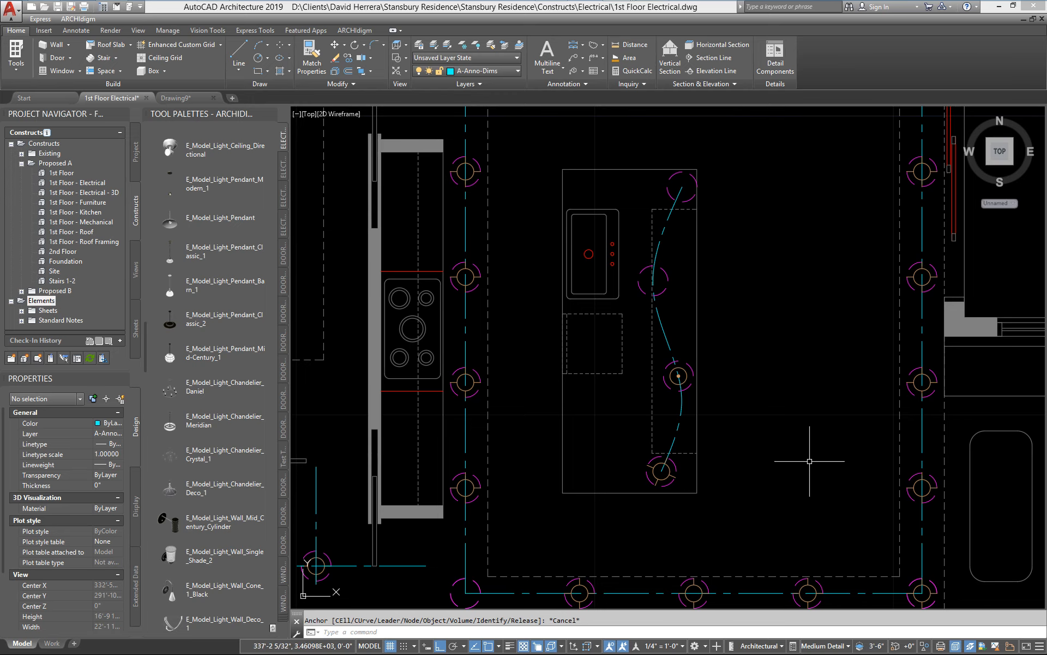
# Step: Copy the neighbouring fixture on the south kitchen layout curve one node west, onto the empty southwest corner node
pyautogui.moveTo(518, 418); pyautogui.dragTo(534, 381, button='middle')
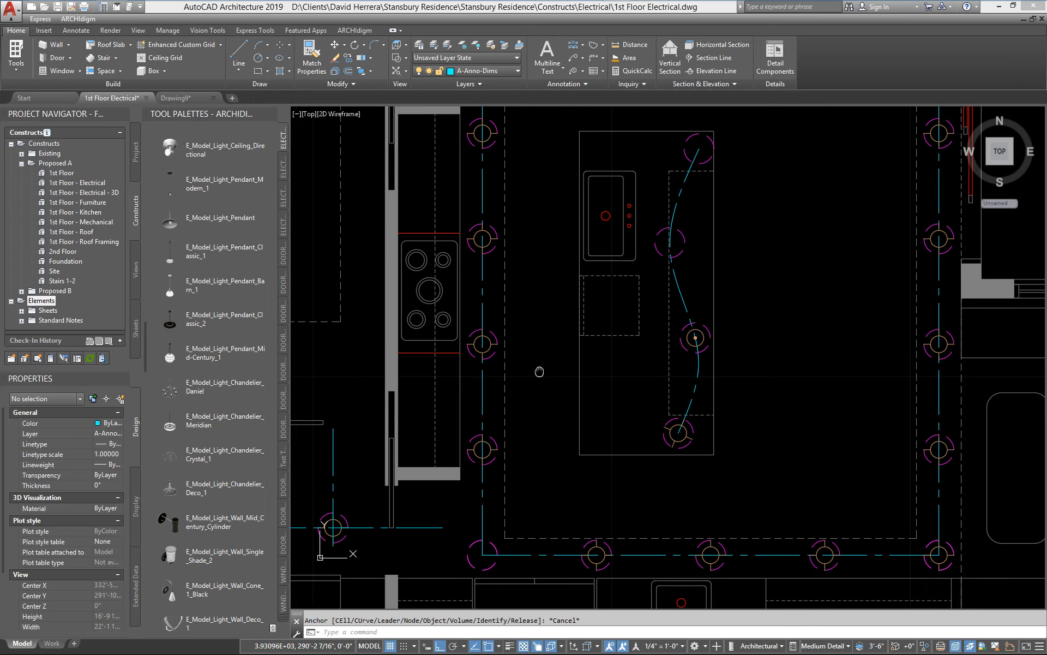
pyautogui.moveTo(568, 495); pyautogui.dragTo(600, 420, button='middle')
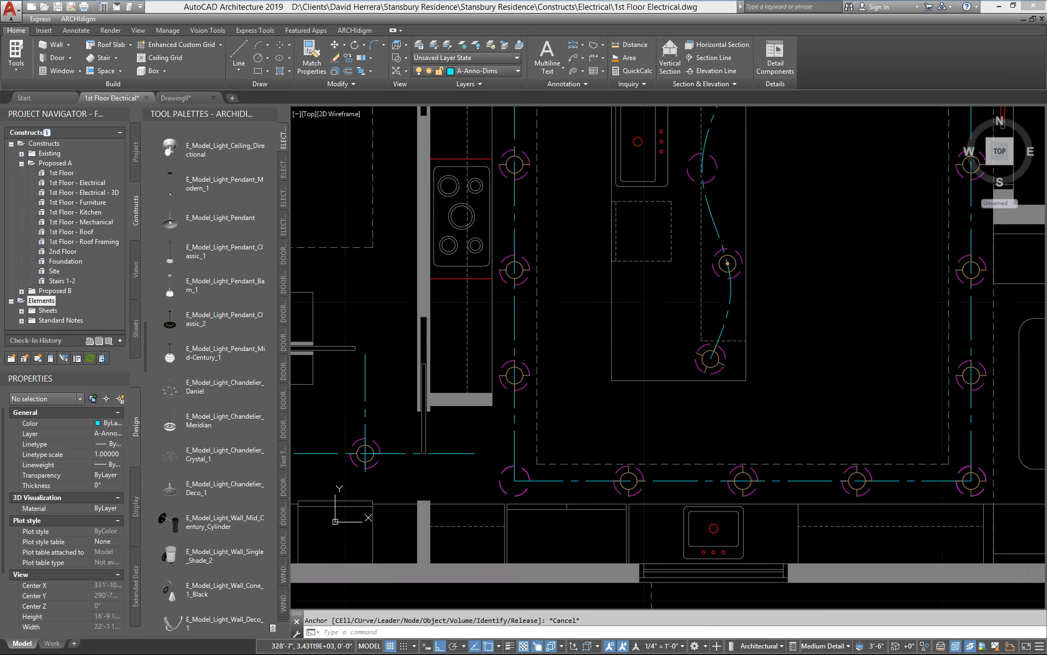
pyautogui.press('Escape')
pyautogui.write('ci')
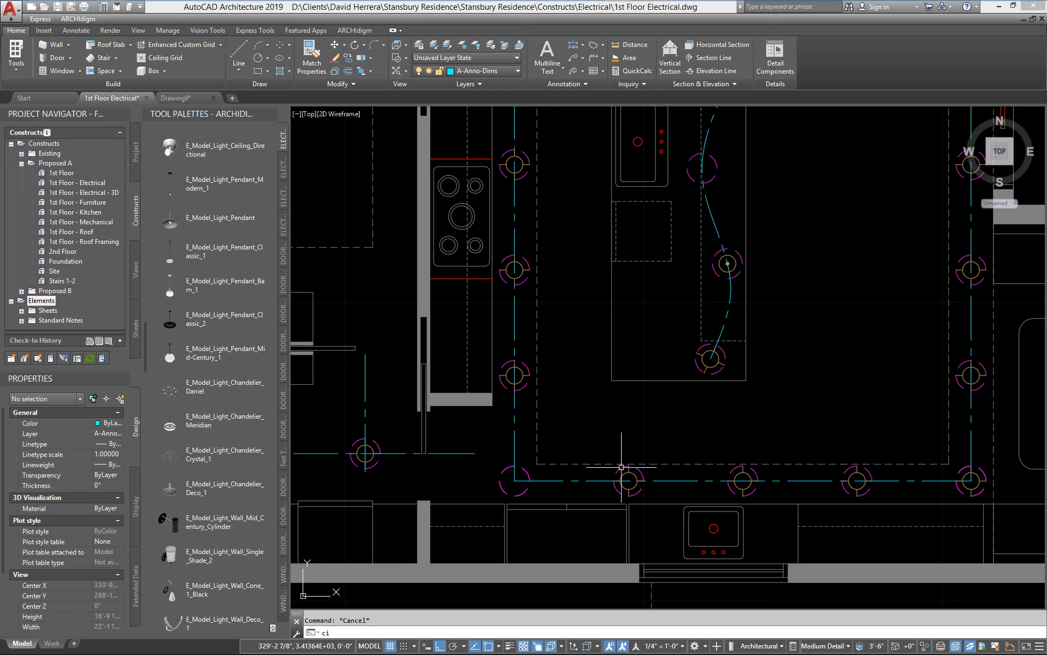
pyautogui.press('Return')
pyautogui.scroll(2, 627, 472)
pyautogui.click(627, 471)
pyautogui.press('Return')
pyautogui.click(859, 372)
pyautogui.click(678, 382)
pyautogui.scroll(-4, 812, 405)
pyautogui.moveTo(858, 387); pyautogui.dragTo(843, 396, button='middle')
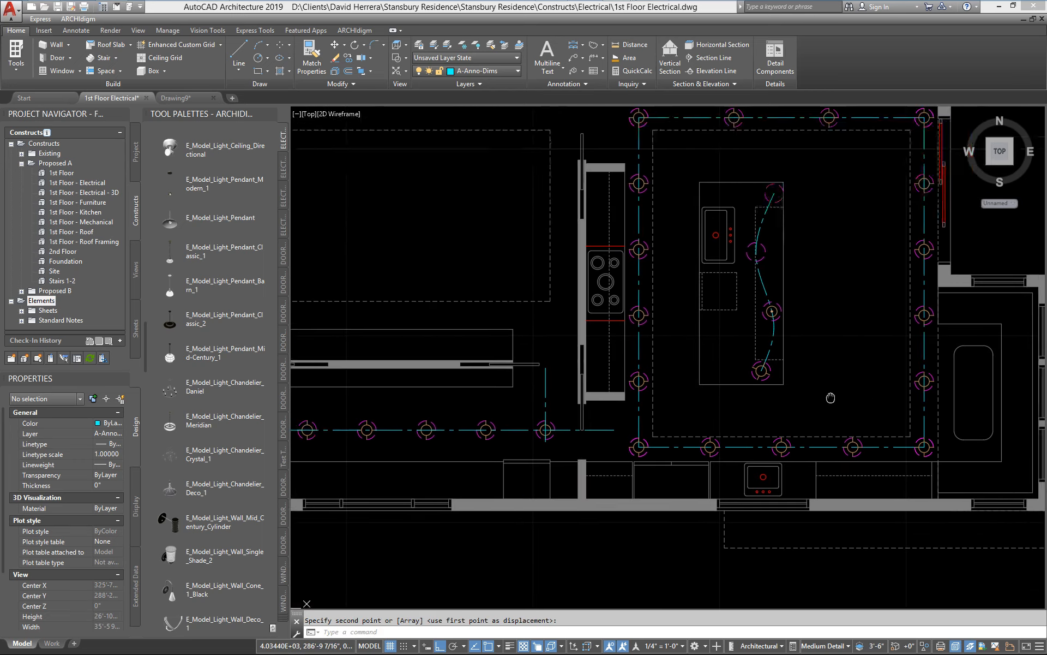
# Step: Copy the island's barn pendant north onto the next empty node of the curved layout
pyautogui.scroll(3, 708, 398)
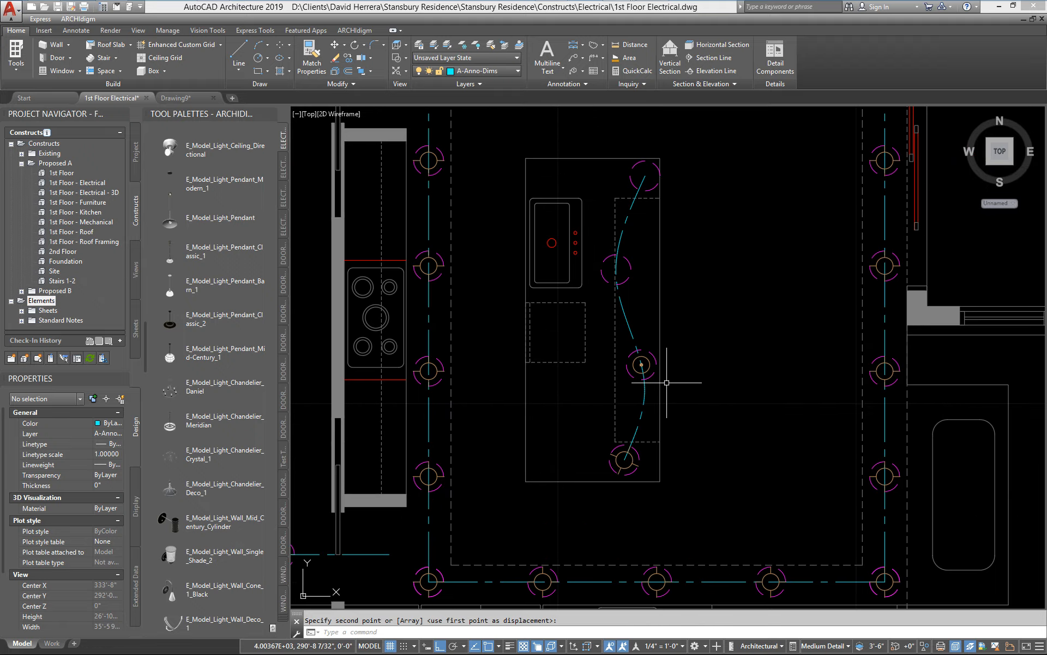
pyautogui.scroll(1, 671, 367)
pyautogui.scroll(2, 675, 367)
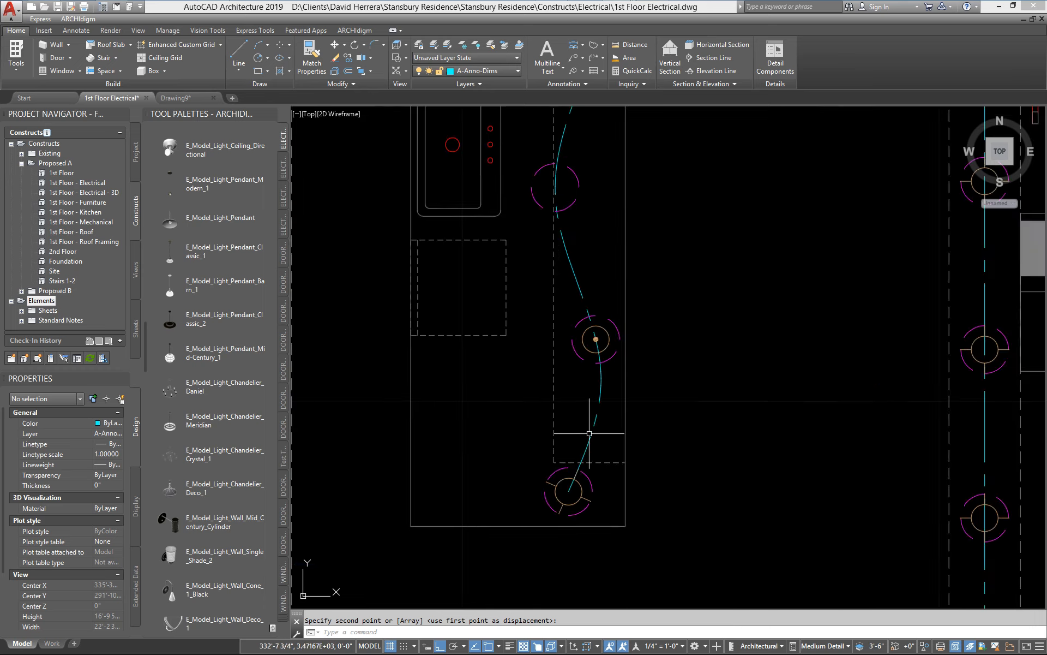
pyautogui.moveTo(588, 435); pyautogui.dragTo(599, 465, button='middle')
pyautogui.click(612, 385)
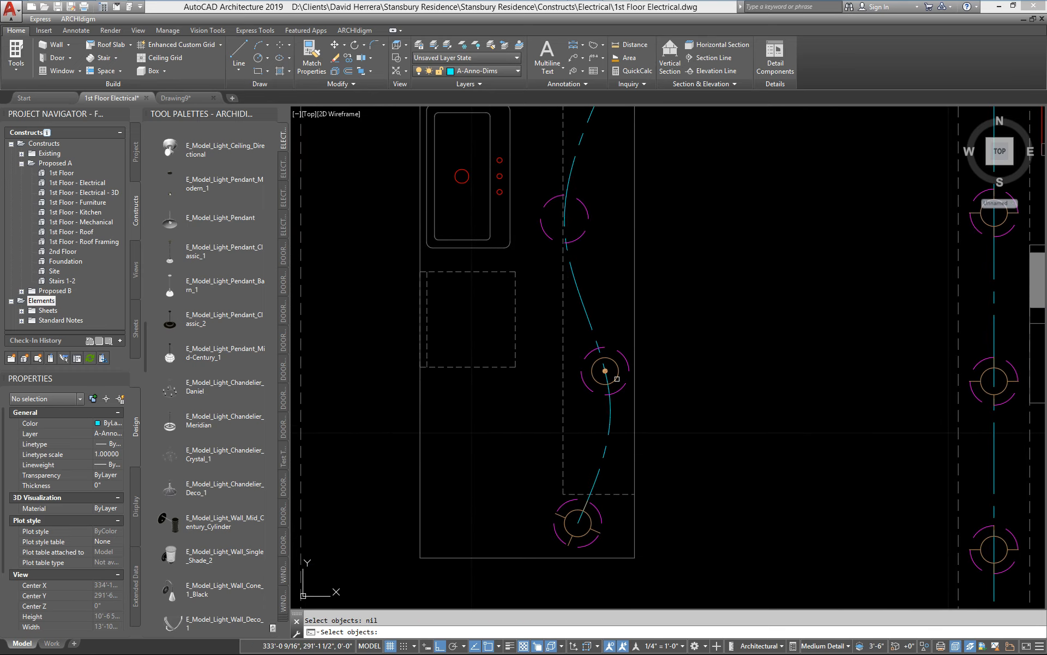
pyautogui.press('Return')
pyautogui.click(739, 369)
pyautogui.click(760, 221)
pyautogui.moveTo(670, 214); pyautogui.dragTo(644, 381, button='middle')
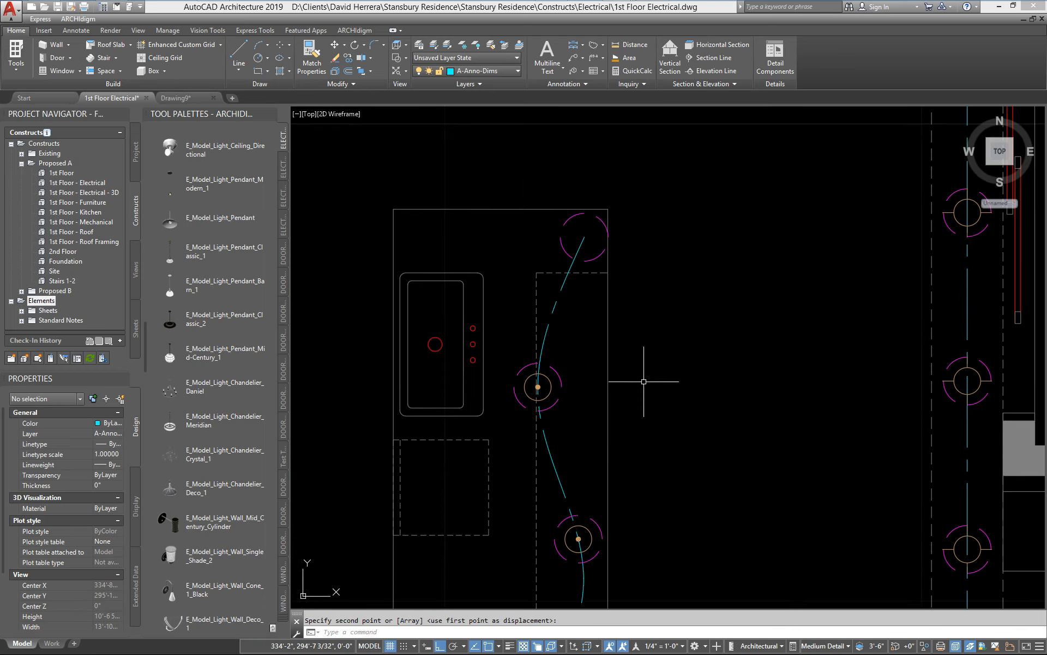
# Step: Copy a barn pendant onto the northernmost node of the island's curved layout
pyautogui.press('Return')
pyautogui.click(590, 534)
pyautogui.press('Return')
pyautogui.click(762, 521)
pyautogui.click(802, 220)
pyautogui.moveTo(743, 428); pyautogui.dragTo(792, 282, button='middle')
pyautogui.scroll(-2, 773, 319)
pyautogui.moveTo(681, 399)
pyautogui.mouseDown(button='middle')
pyautogui.moveTo(591, 433)
pyautogui.moveTo(599, 465)
pyautogui.mouseUp(button='middle')
pyautogui.scroll(2, 573, 506)
pyautogui.scroll(-2, 532, 469)
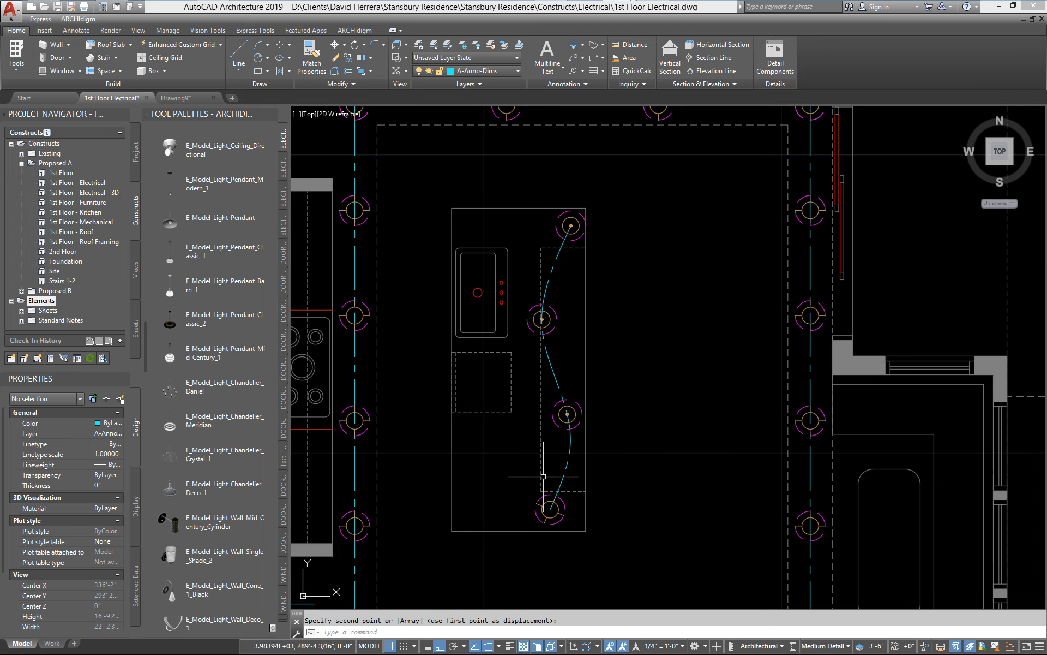
# Step: Stretch the north end point of the island spline east beyond the island, and move that end point south
pyautogui.scroll(-2, 573, 459)
pyautogui.scroll(4, 600, 444)
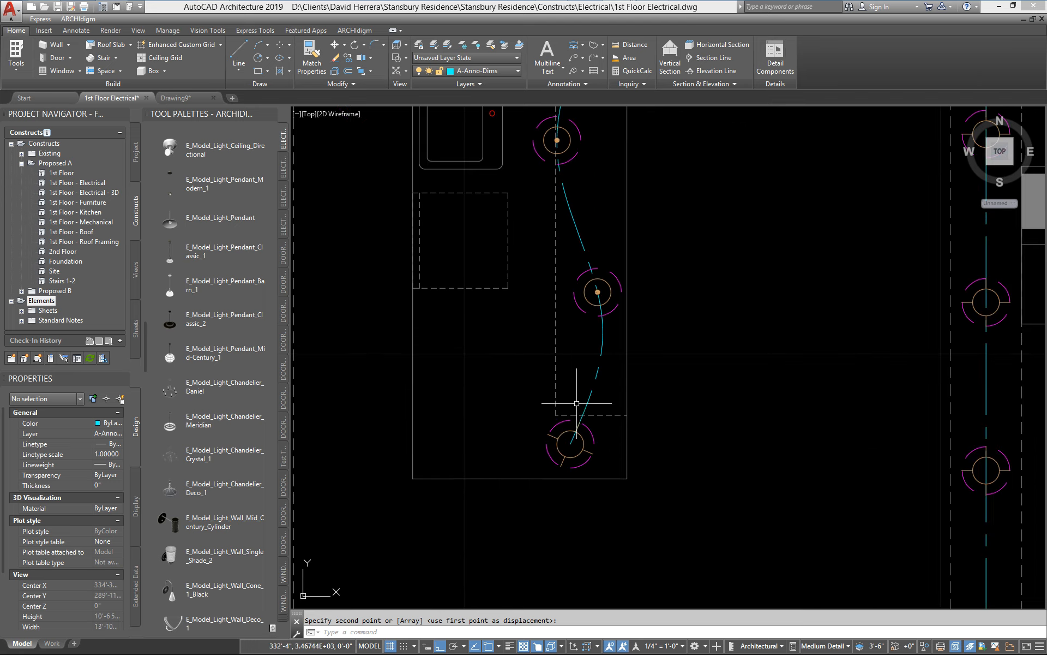
pyautogui.scroll(-1, 600, 480)
pyautogui.scroll(-4, 565, 510)
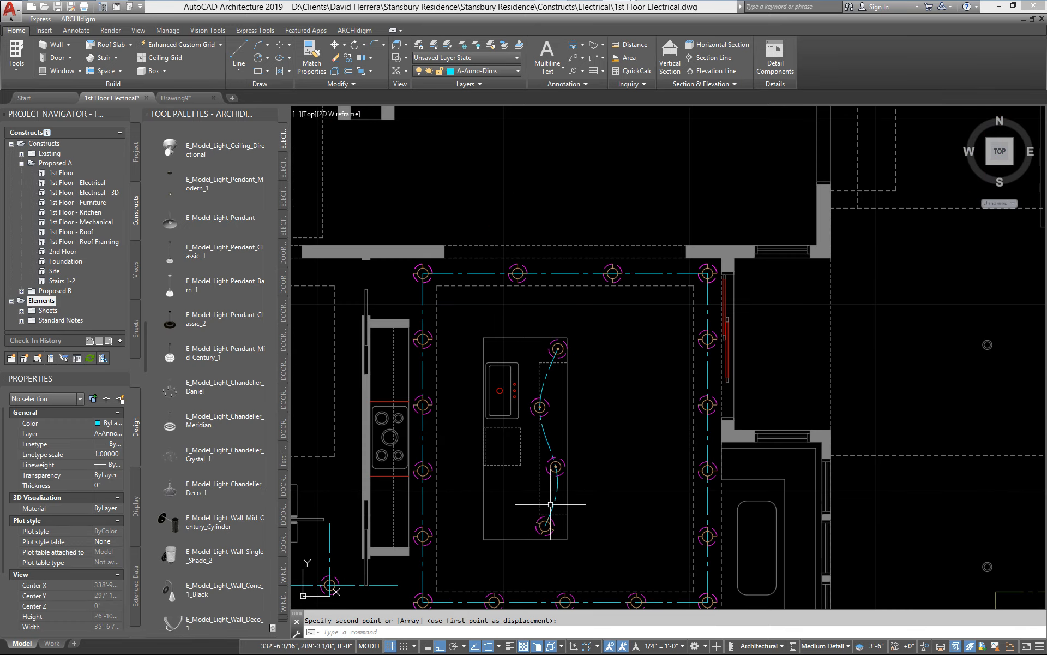
pyautogui.scroll(4, 561, 376)
pyautogui.click(522, 367)
pyautogui.moveTo(576, 341); pyautogui.dragTo(582, 332, button='middle')
pyautogui.click(557, 294)
pyautogui.click(729, 323)
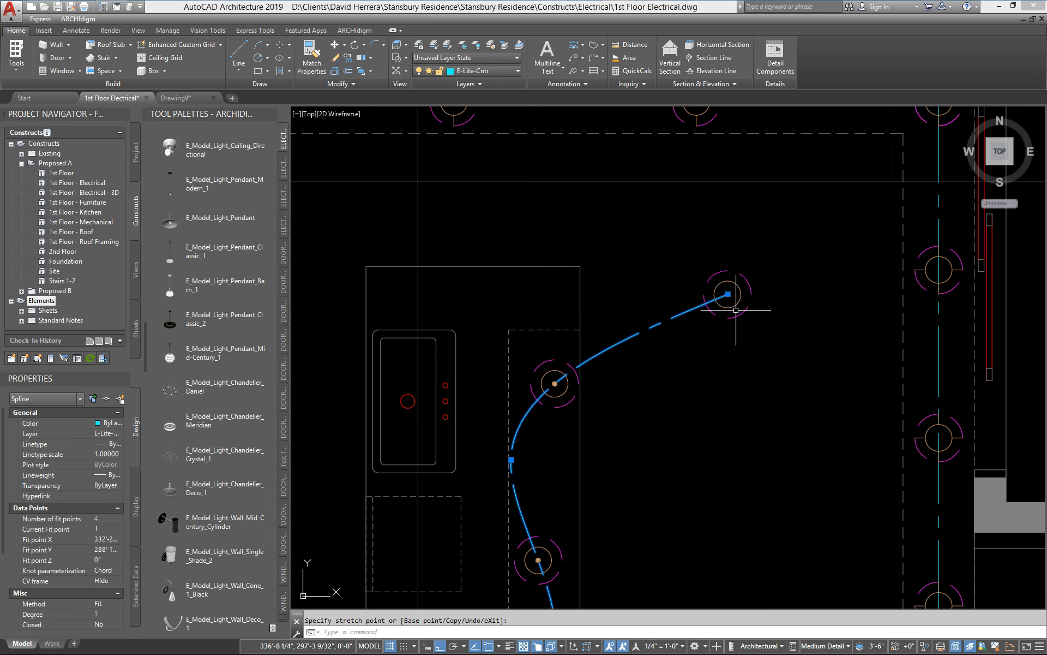
pyautogui.click(728, 294)
pyautogui.click(728, 469)
# Step: With Ortho off, stretch the island spline's displaced end point onto the island near its northeast corner
pyautogui.moveTo(720, 531); pyautogui.dragTo(739, 397, button='middle')
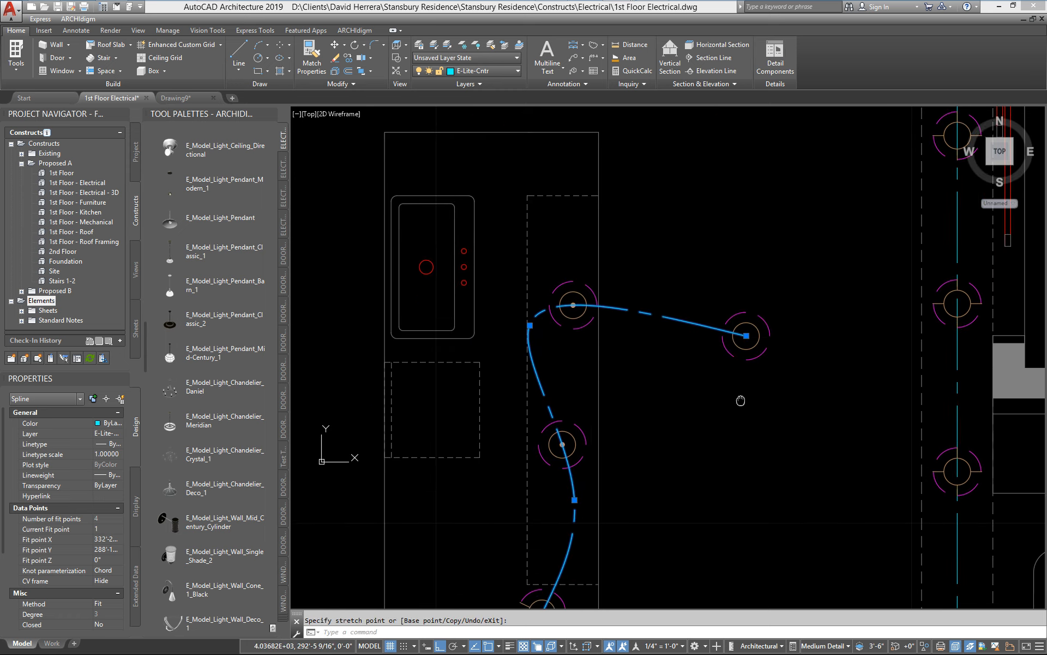
pyautogui.click(747, 336)
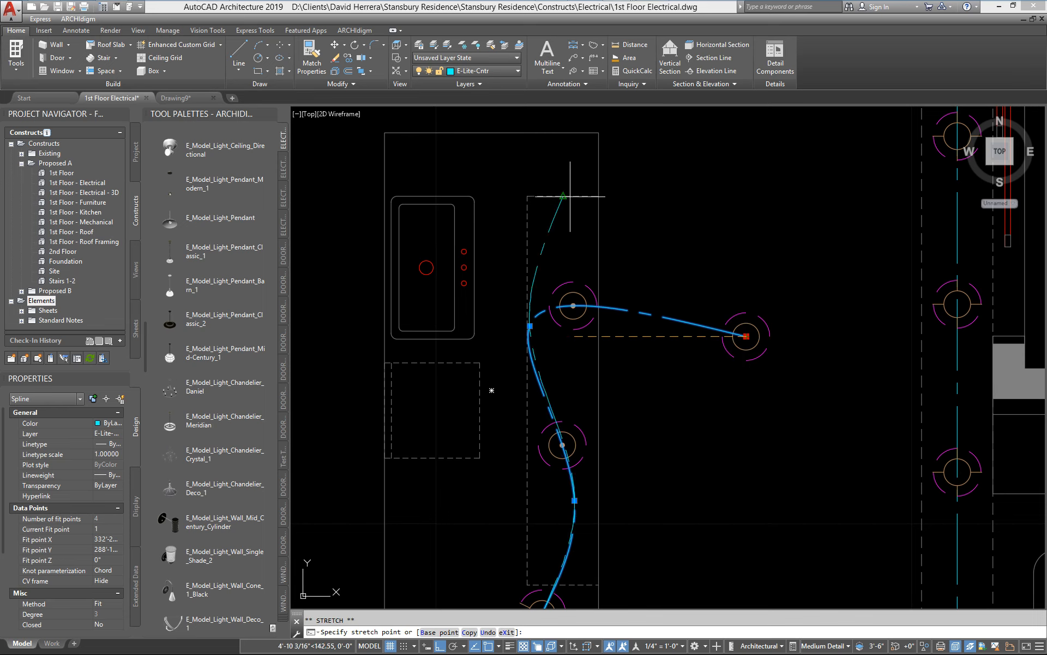
pyautogui.press('F8')
pyautogui.click(573, 163)
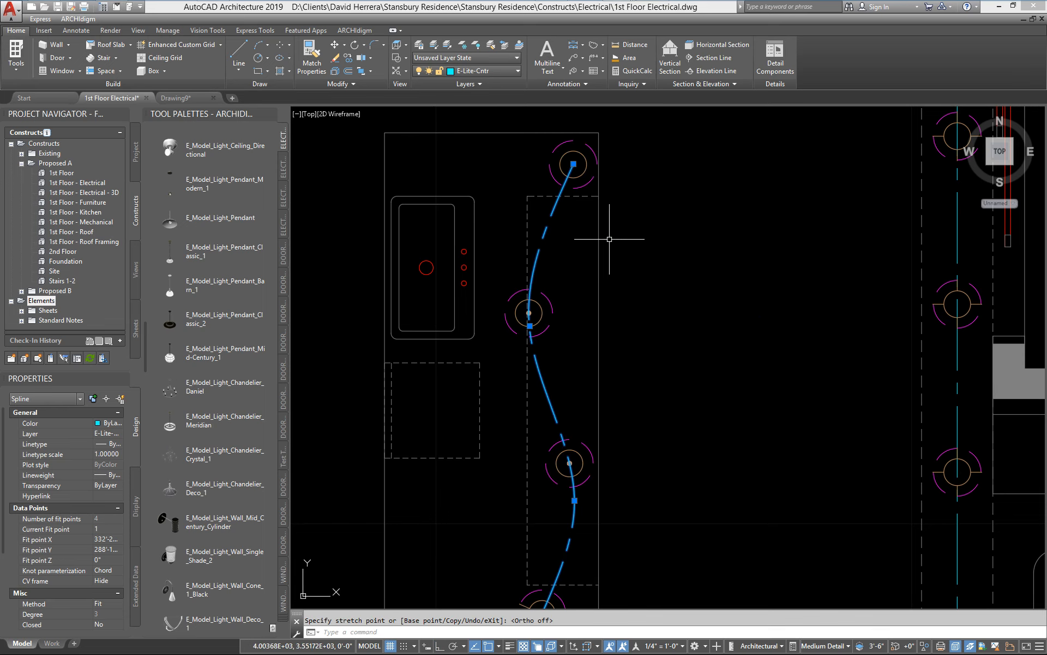
pyautogui.press('Escape')
# Step: Examine the orientation of the track light fixture at the south end of the island's layout curve
pyautogui.scroll(-3, 561, 346)
pyautogui.scroll(4, 570, 344)
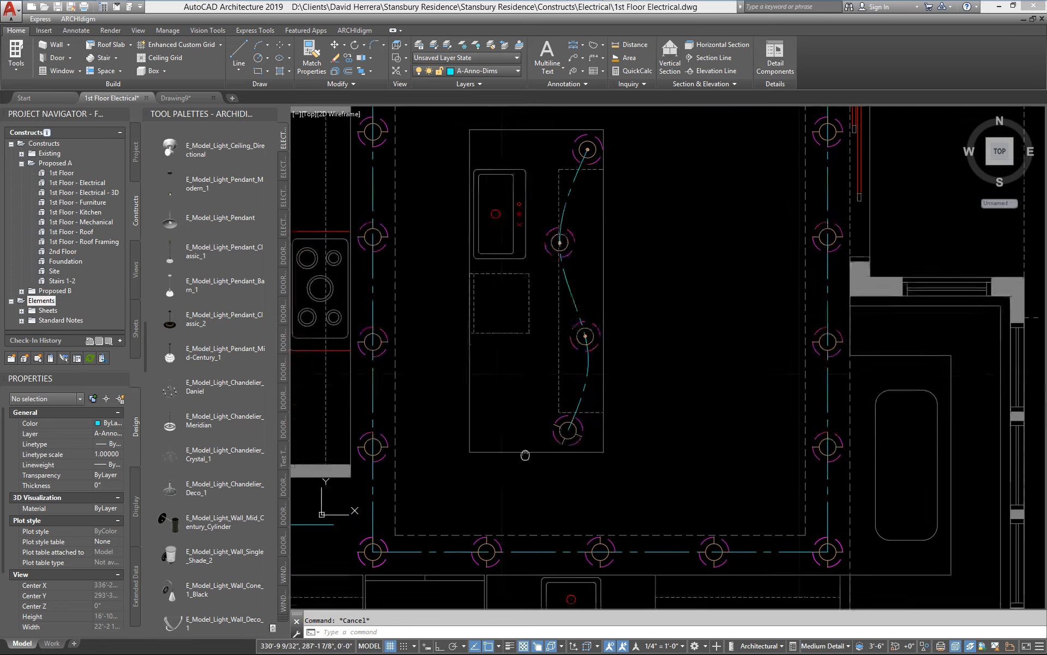
pyautogui.scroll(2, 627, 433)
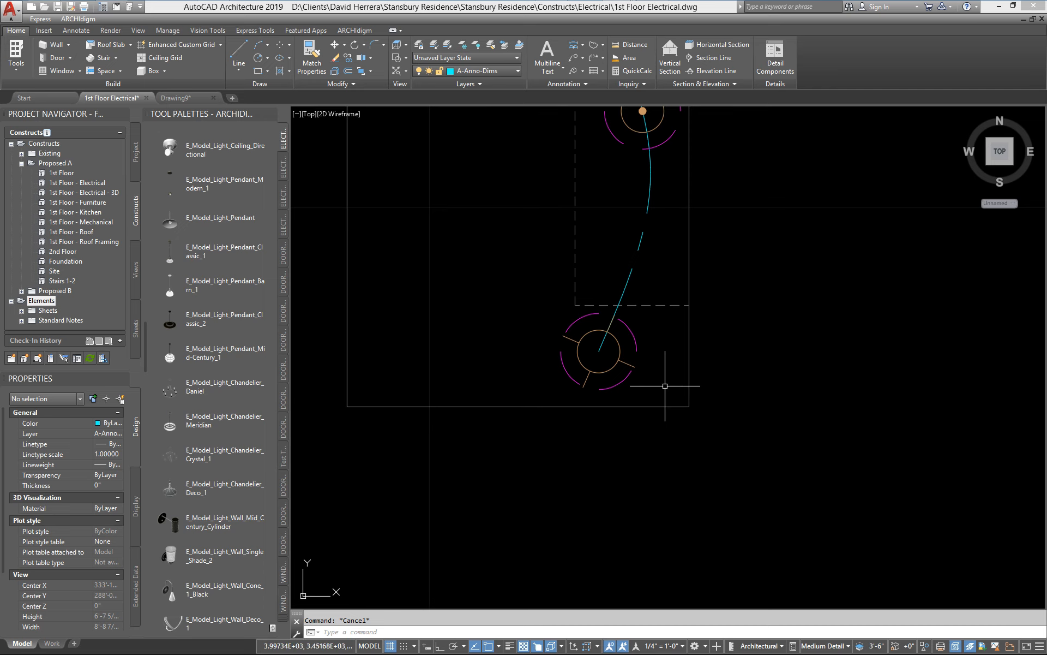
pyautogui.scroll(2, 660, 421)
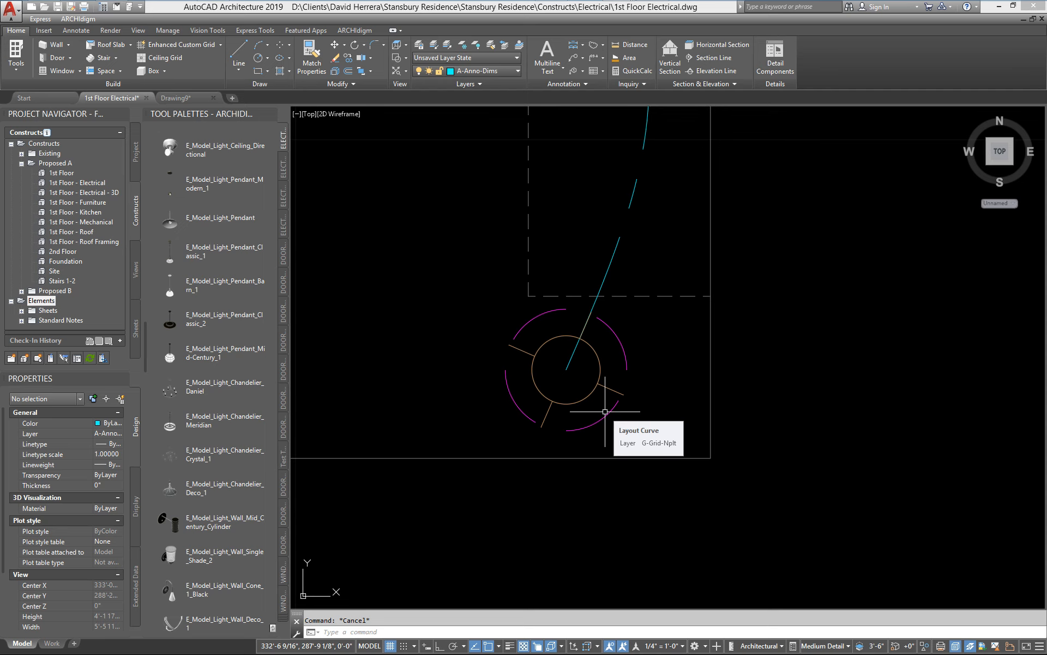
pyautogui.scroll(-2, 669, 409)
pyautogui.scroll(2, 617, 416)
pyautogui.moveTo(621, 417); pyautogui.dragTo(619, 442, button='middle')
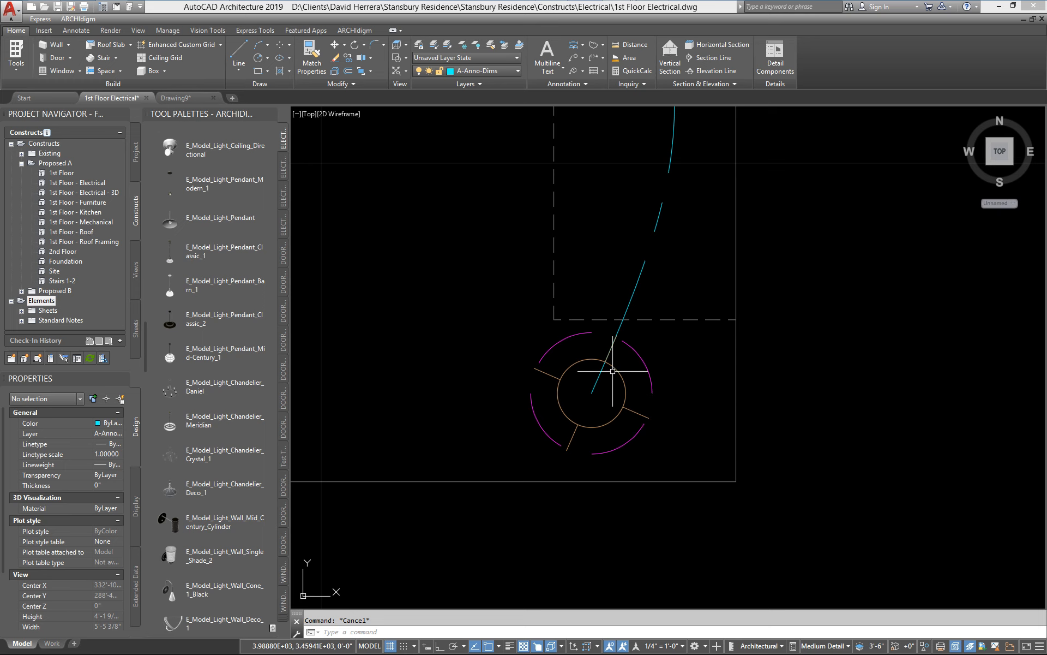
# Step: Try a node anchor rotation of 20 about the Z axis on the fixture at the island curve's south end, and undo it
pyautogui.click(617, 371)
pyautogui.rightClick(641, 332)
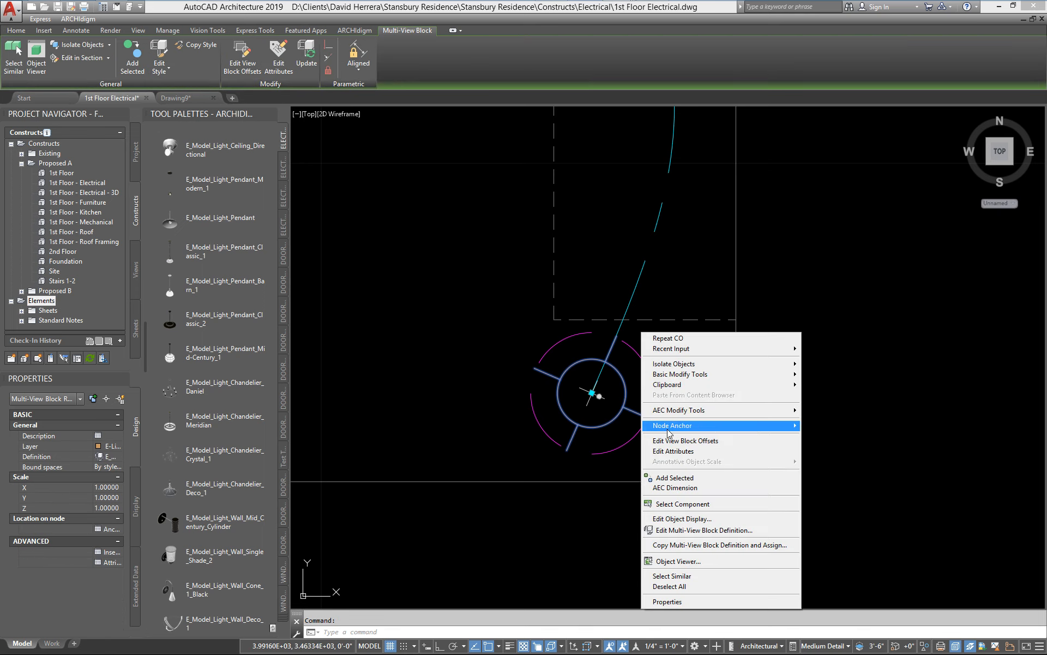
pyautogui.moveTo(682, 426)
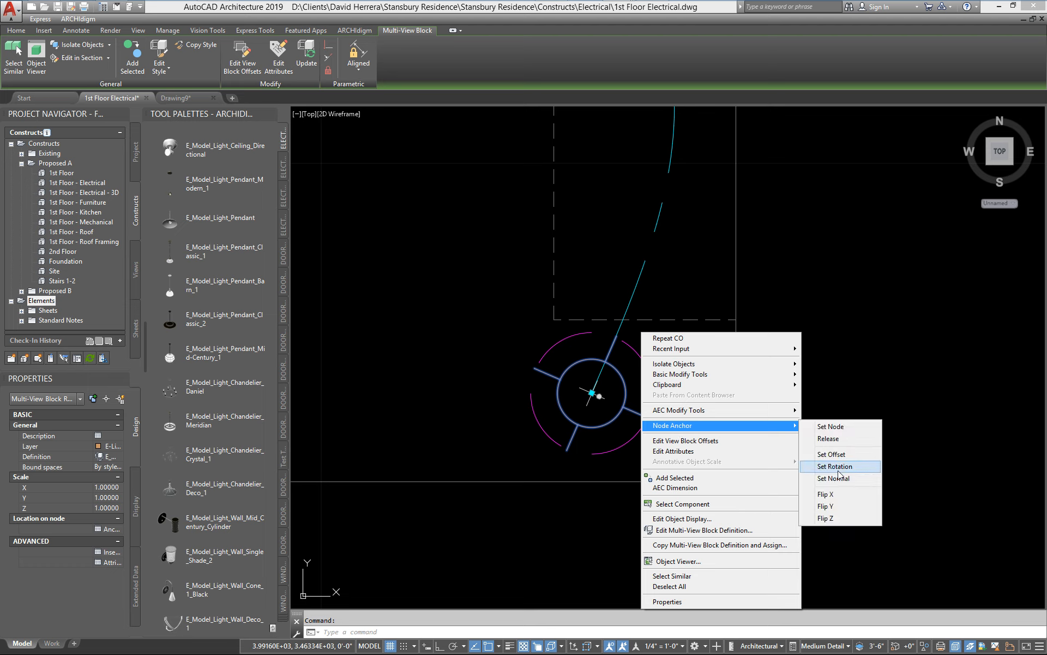
pyautogui.click(835, 466)
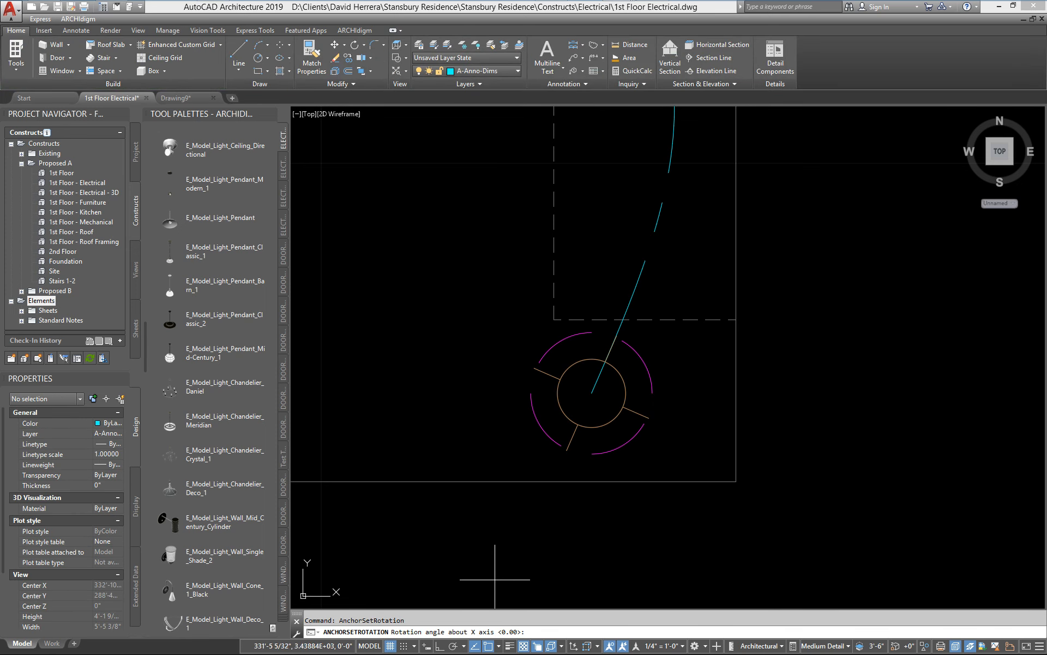
pyautogui.press('Return')
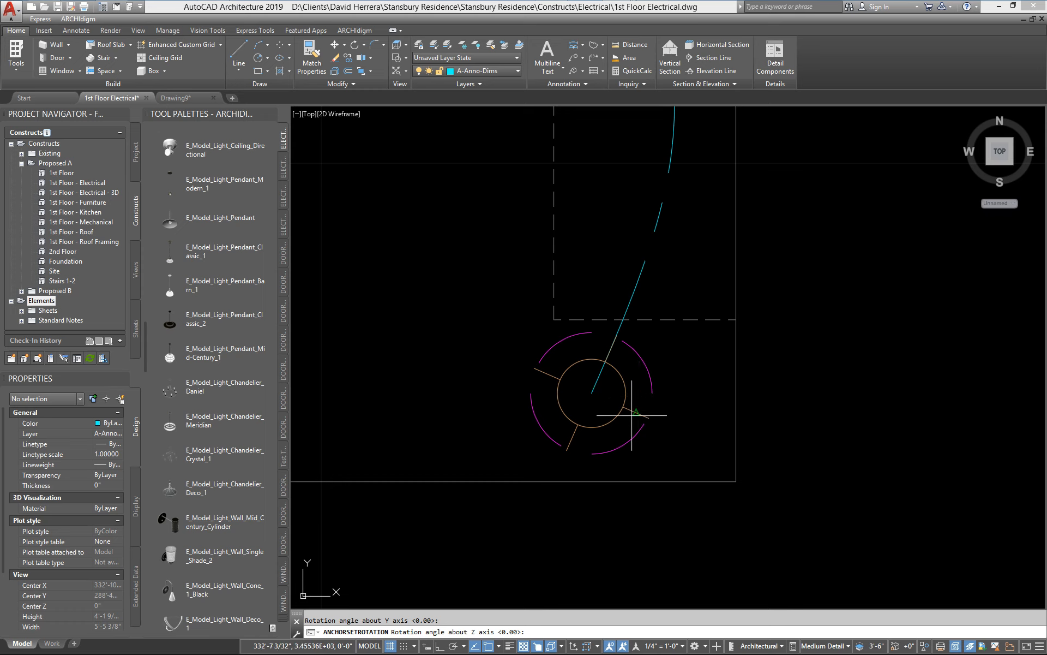
pyautogui.write('20')
pyautogui.press('Return')
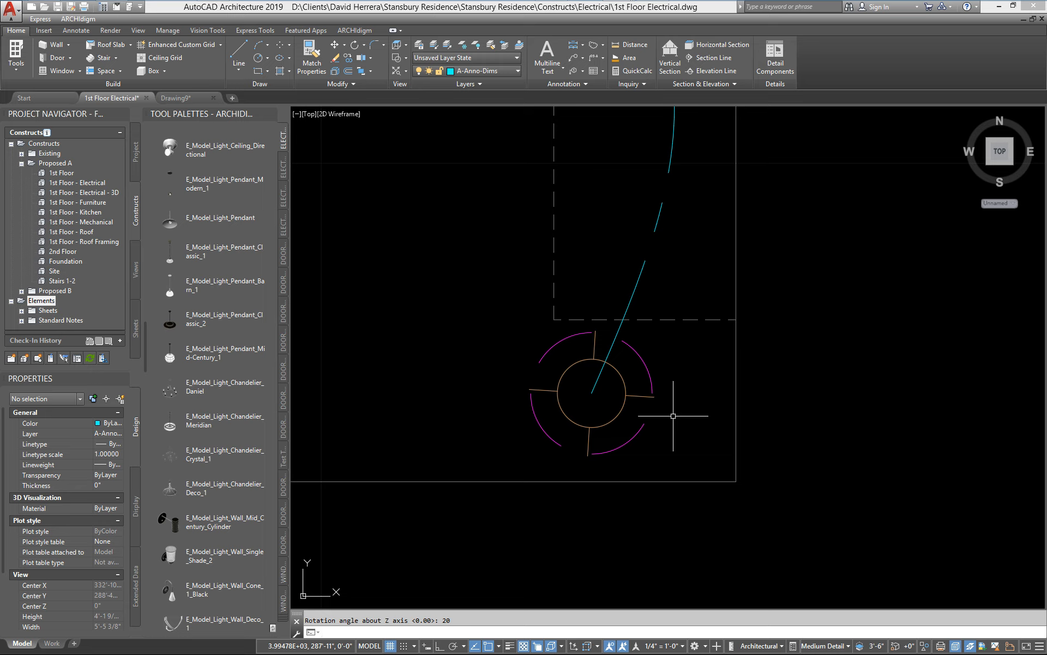
pyautogui.write('u')
pyautogui.press('Return')
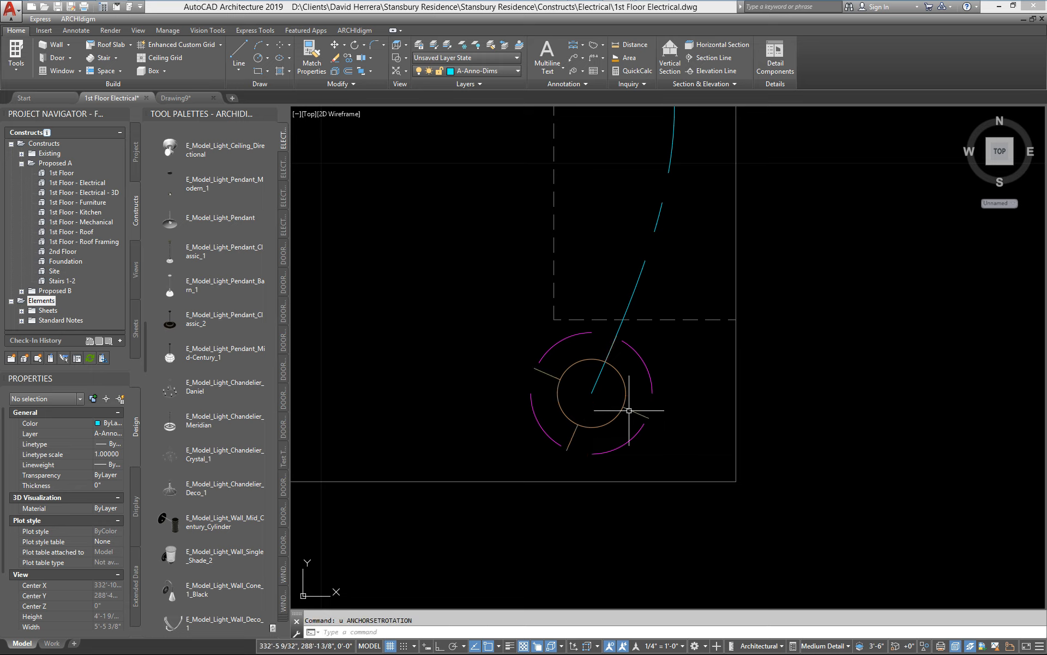
pyautogui.press('Escape')
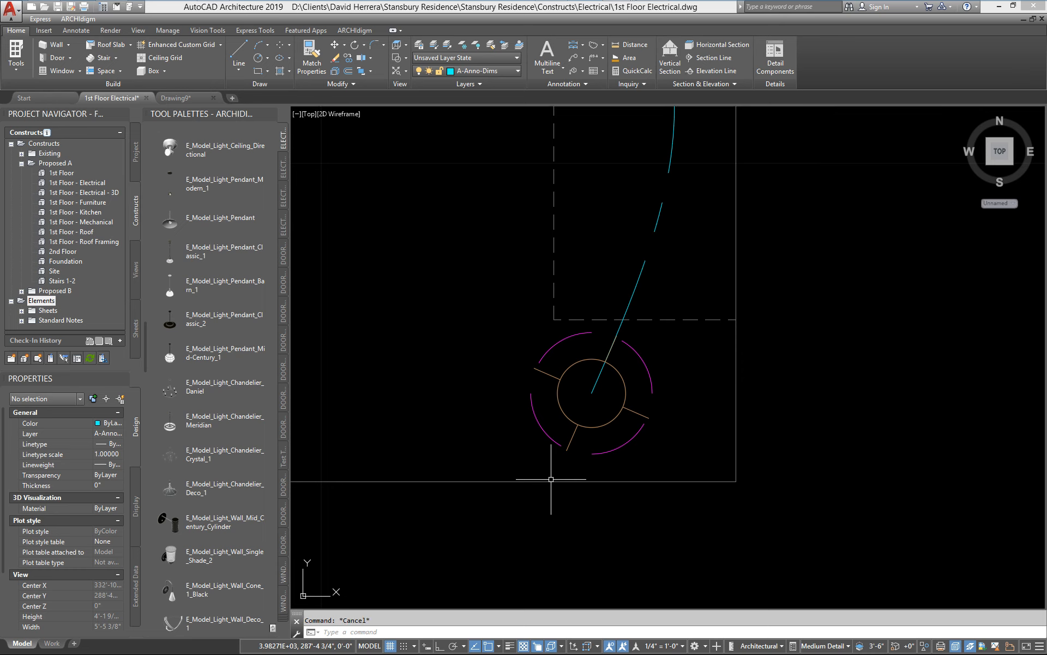
# Step: Draw reference lines from a point due east of the fixture to its center and out to the tip of its southeast spoke
pyautogui.write('l')
pyautogui.press('Return')
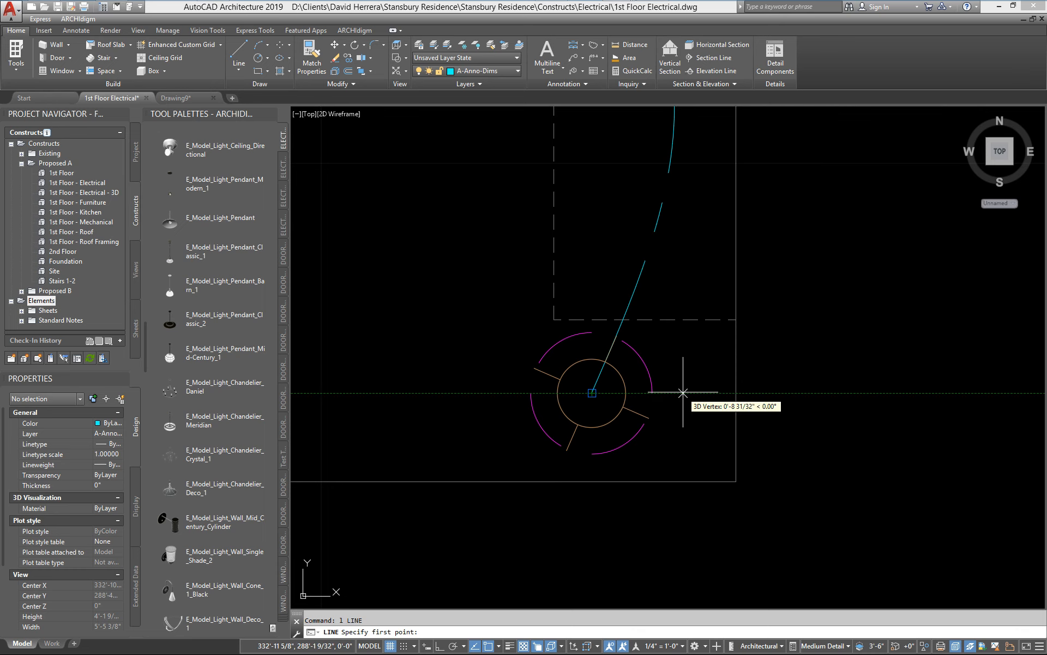
pyautogui.click(695, 392)
pyautogui.click(592, 393)
pyautogui.click(648, 417)
pyautogui.scroll(2, 676, 382)
pyautogui.scroll(-2, 616, 428)
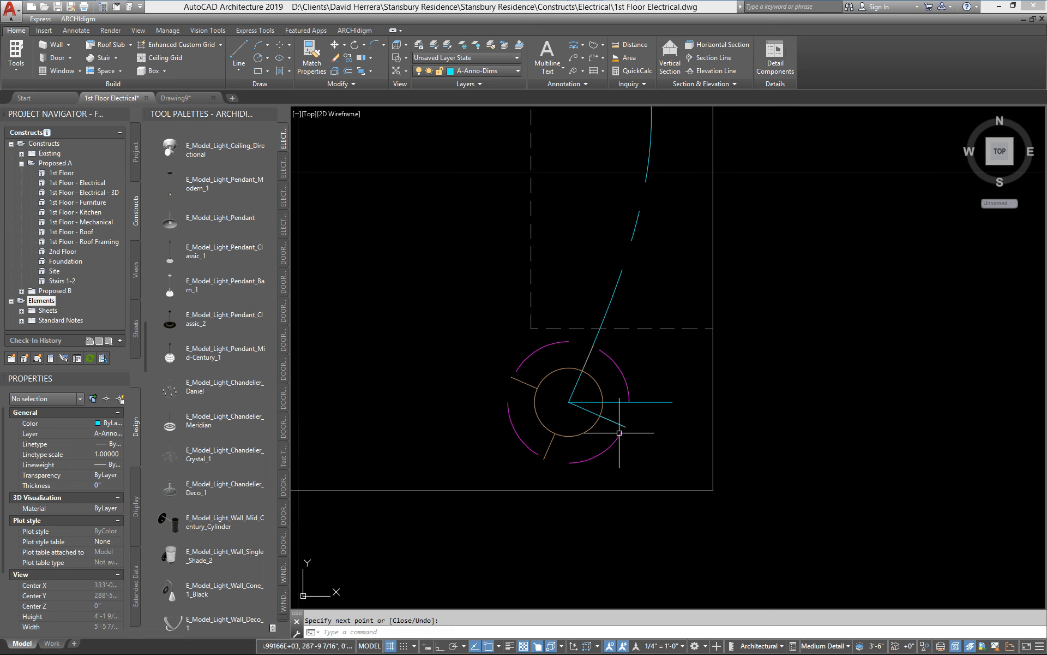
pyautogui.moveTo(631, 426); pyautogui.dragTo(667, 380, button='middle')
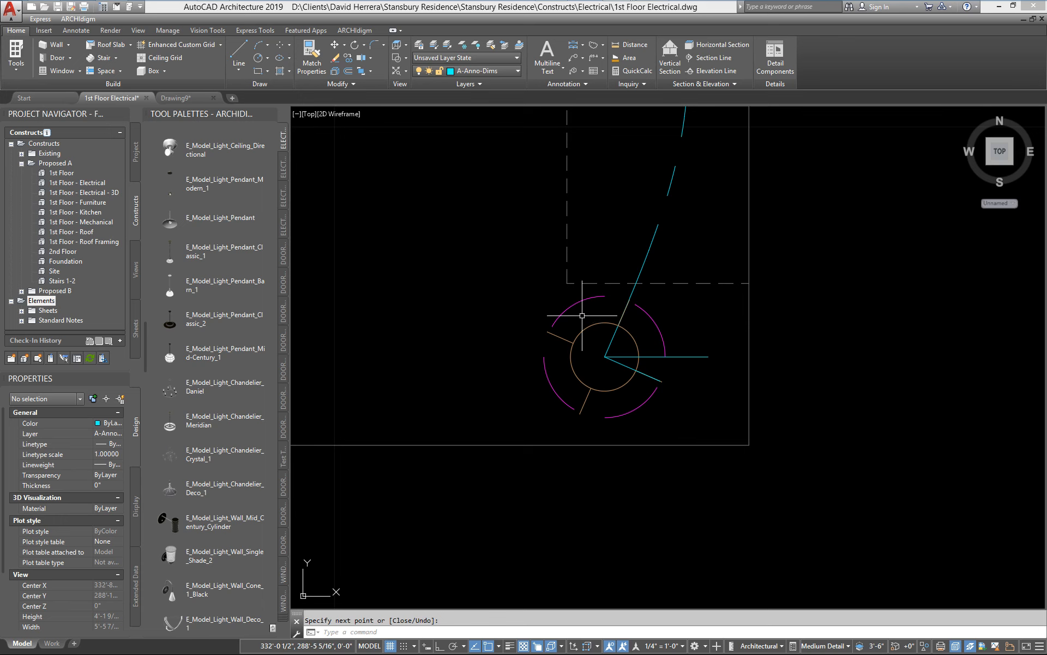
pyautogui.press('Escape')
# Step: Set the fixture's node anchor Z rotation with the transparent 'cal ang function, using the reference lines' intersection and end points, leaving X and Y at 0
pyautogui.click(581, 330)
pyautogui.rightClick(580, 331)
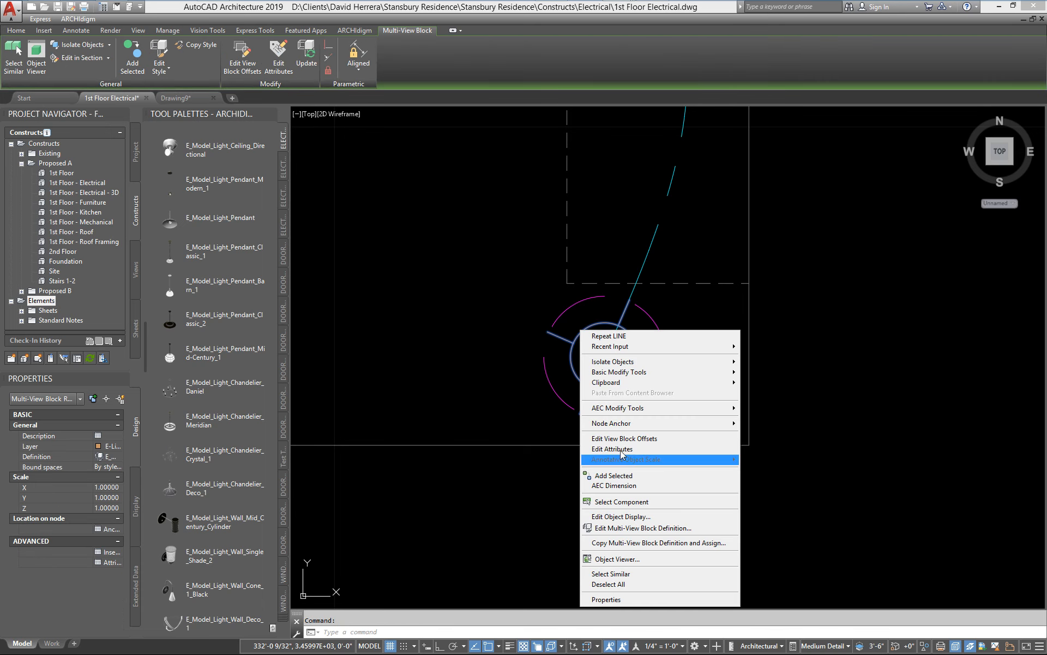
pyautogui.moveTo(648, 424)
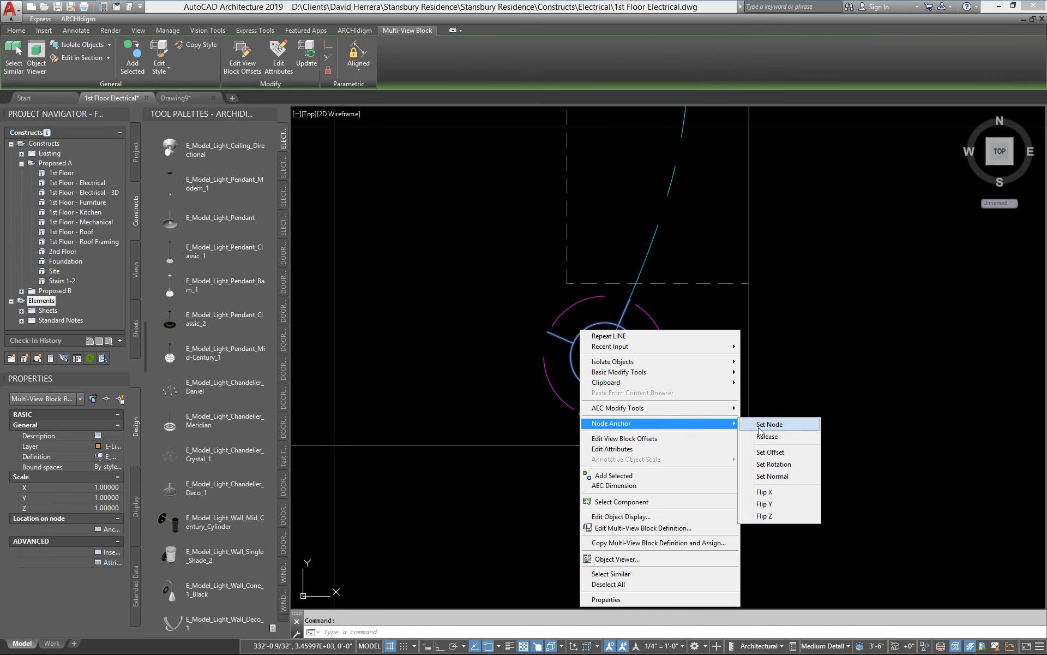
pyautogui.click(782, 468)
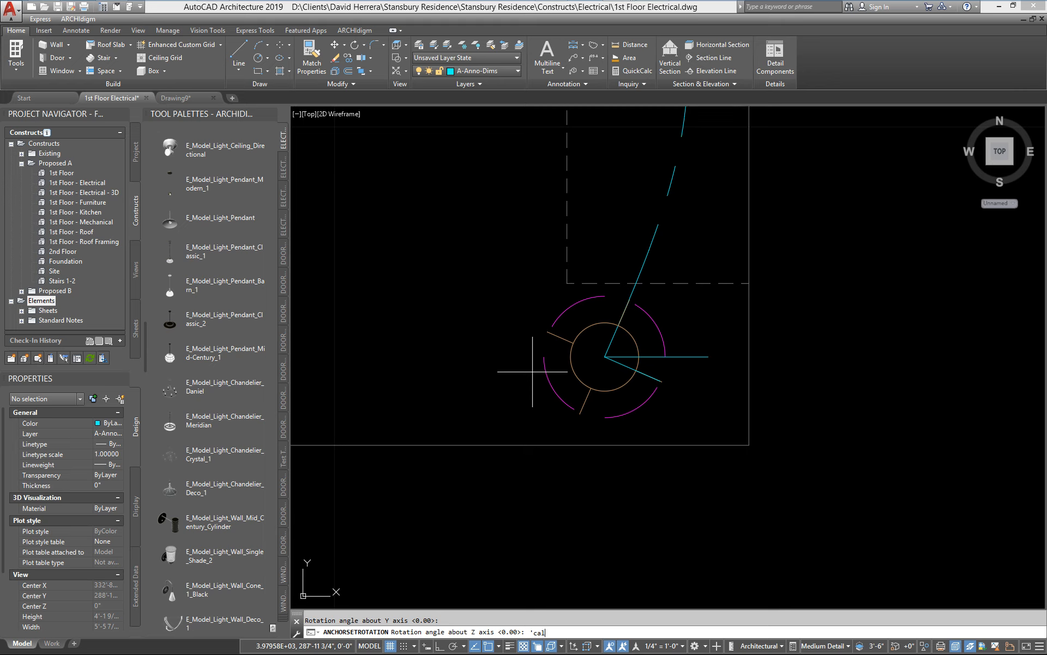
pyautogui.press('Return')
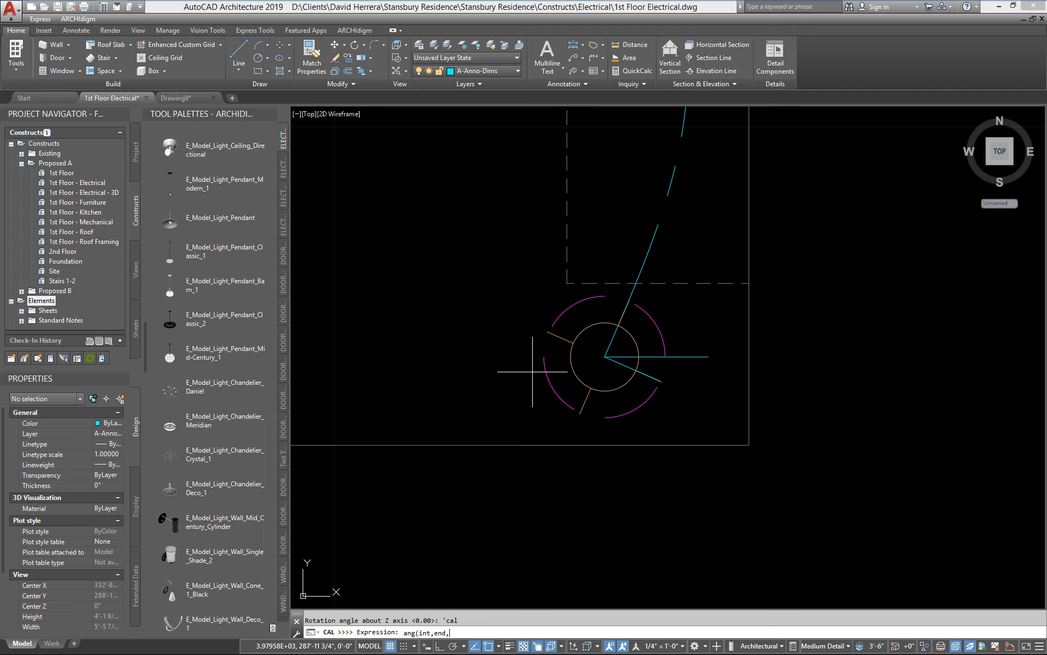
pyautogui.press('Return')
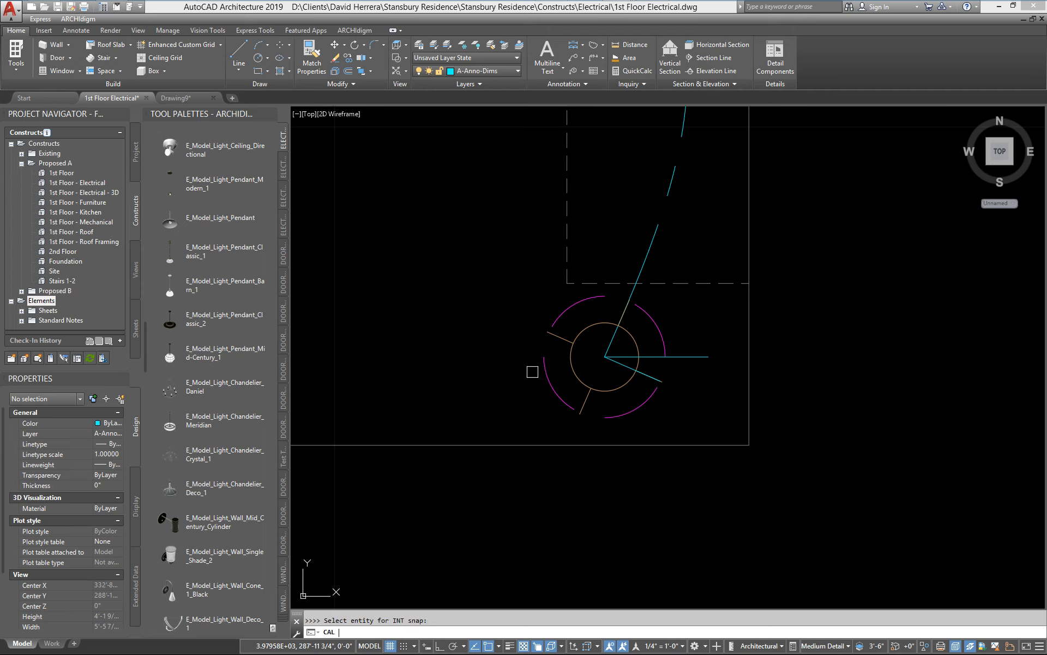
pyautogui.click(607, 358)
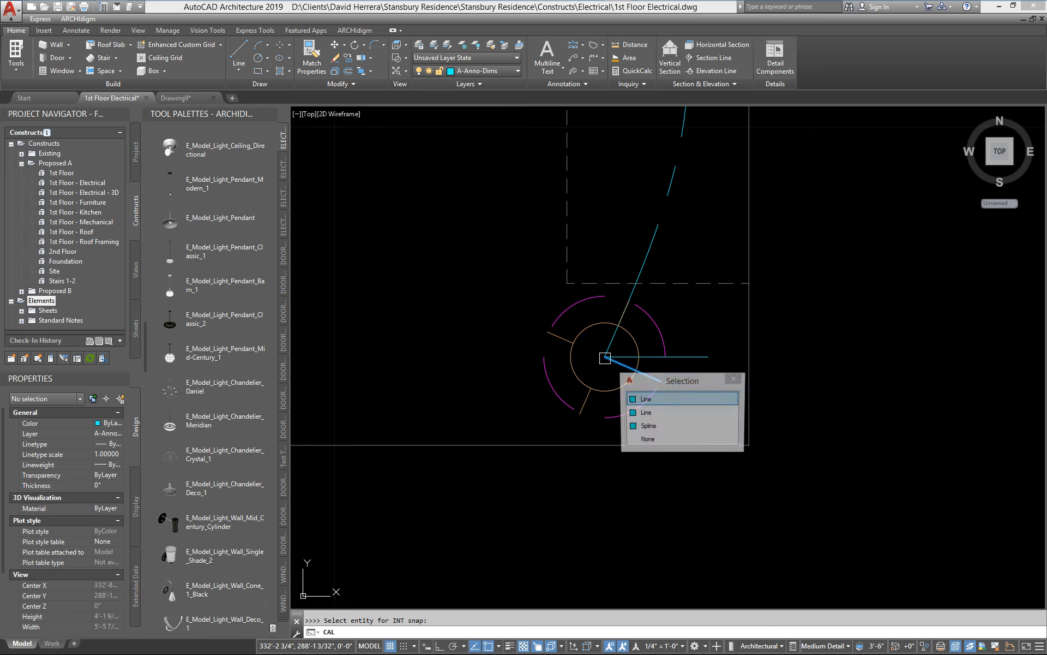
pyautogui.click(673, 399)
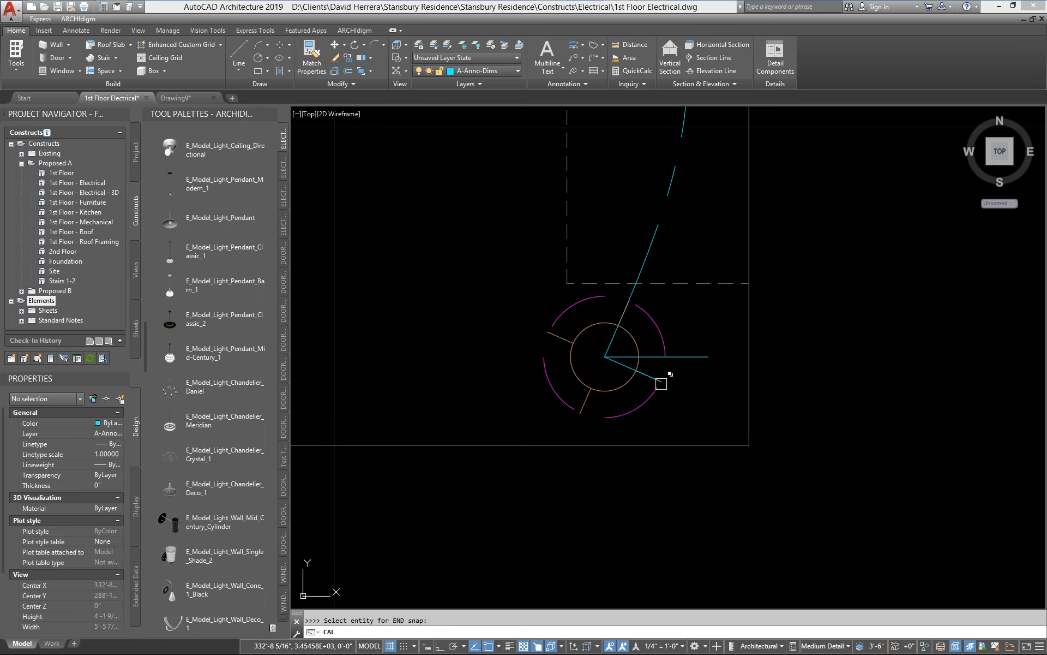
pyautogui.click(661, 384)
pyautogui.click(697, 424)
pyautogui.press('Escape')
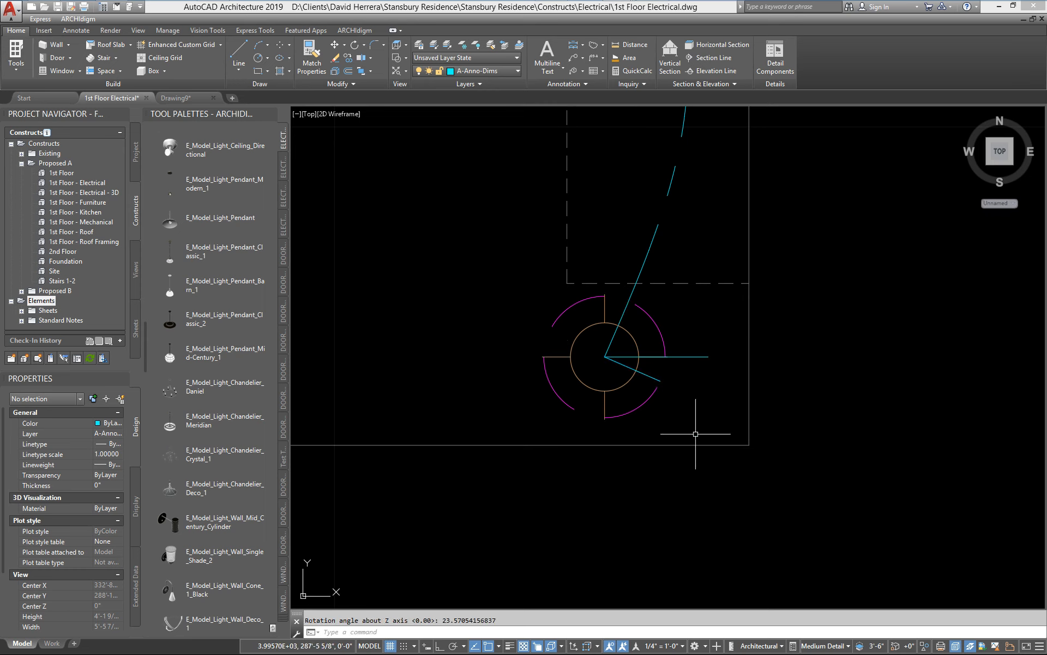
# Step: Erase both reference lines at the island's south fixture
pyautogui.click(639, 378)
pyautogui.press('Delete')
pyautogui.click(716, 356)
pyautogui.click(666, 366)
pyautogui.press('Delete')
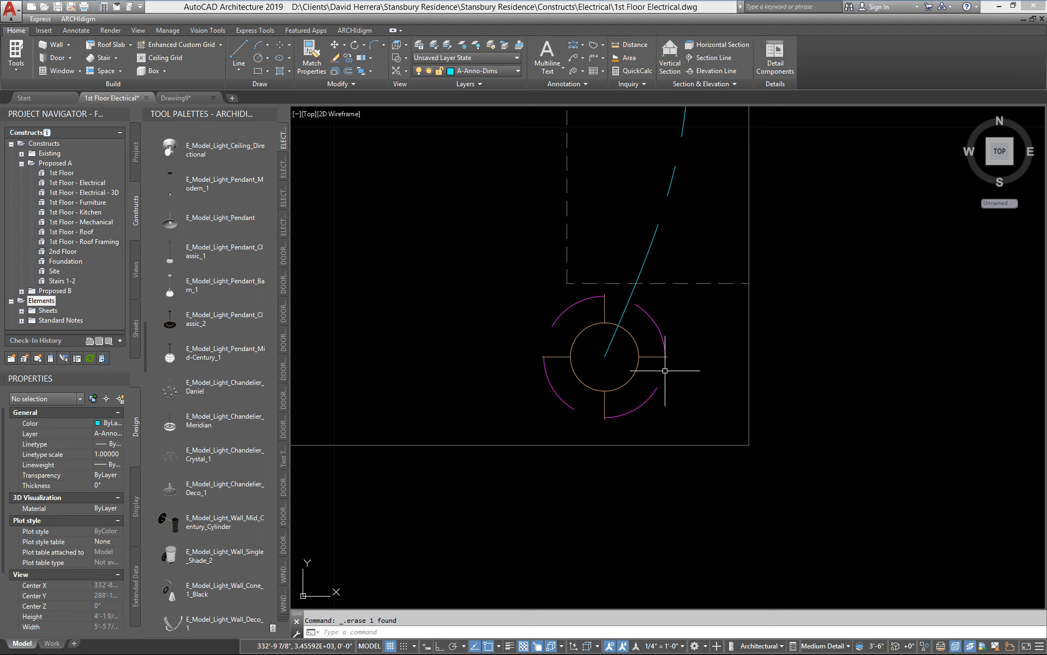
# Step: Review the south island fixture's anchor offset and rotation settings and accept them
pyautogui.scroll(2, 660, 367)
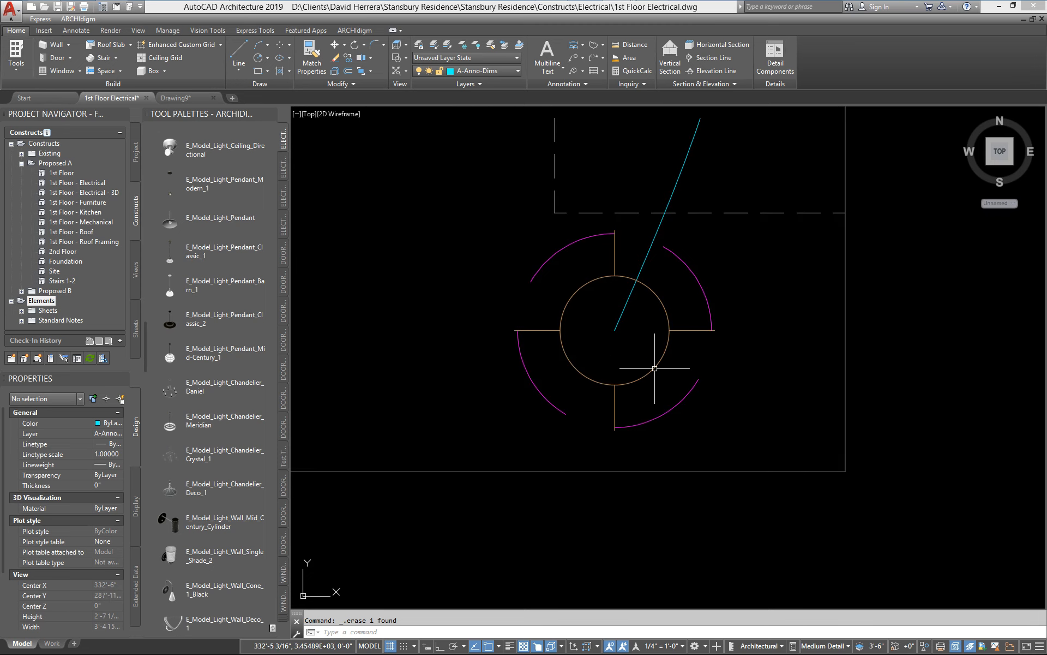
pyautogui.click(668, 349)
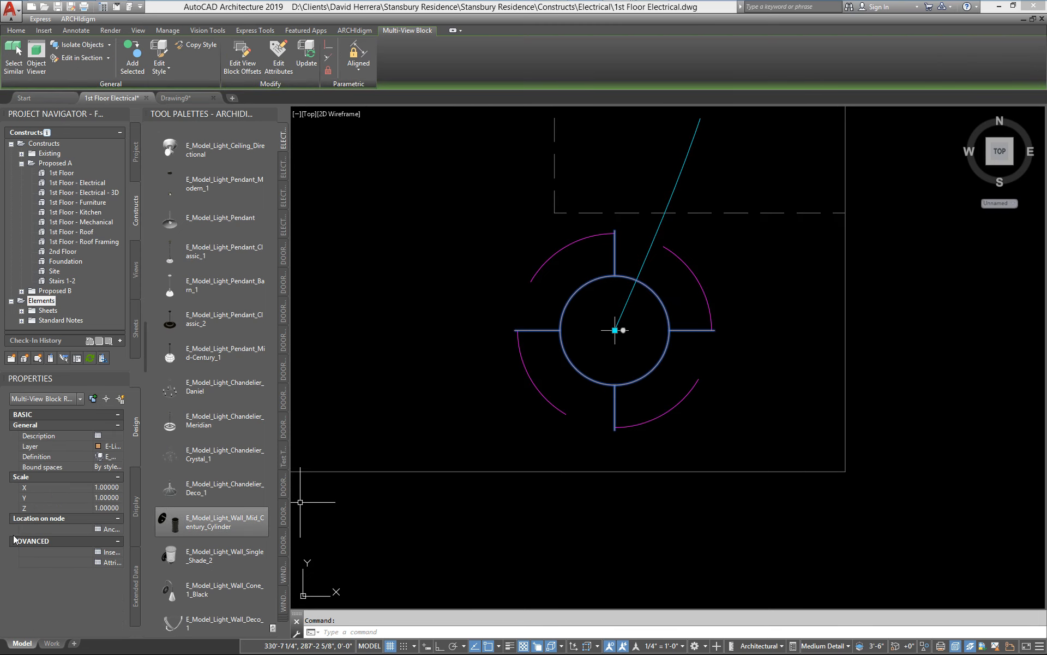
pyautogui.click(102, 529)
pyautogui.moveTo(480, 237); pyautogui.dragTo(484, 200)
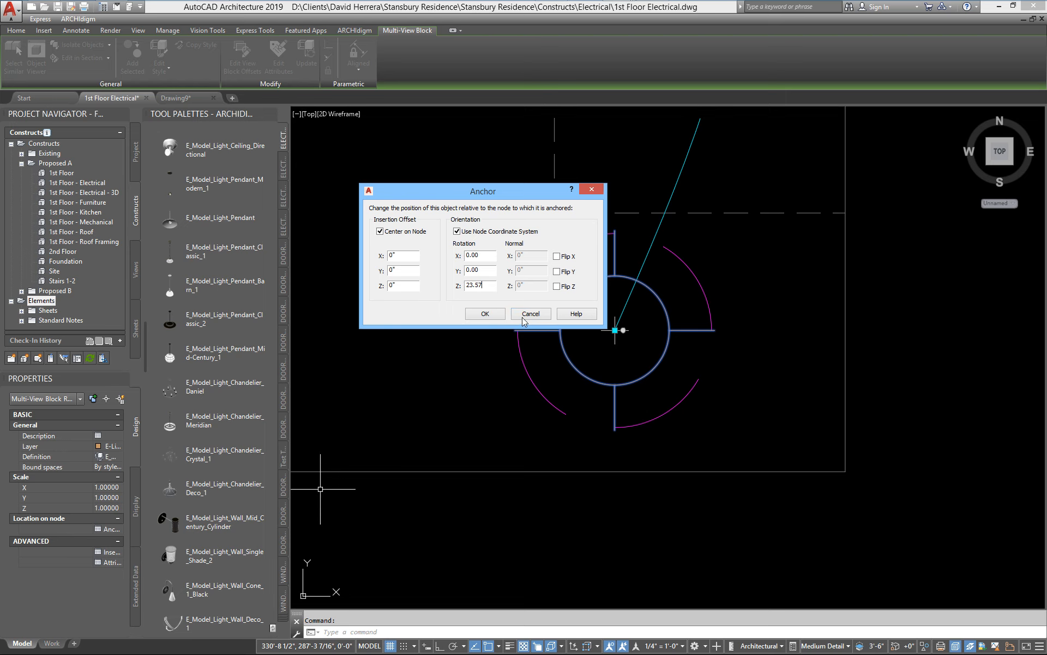
pyautogui.click(484, 314)
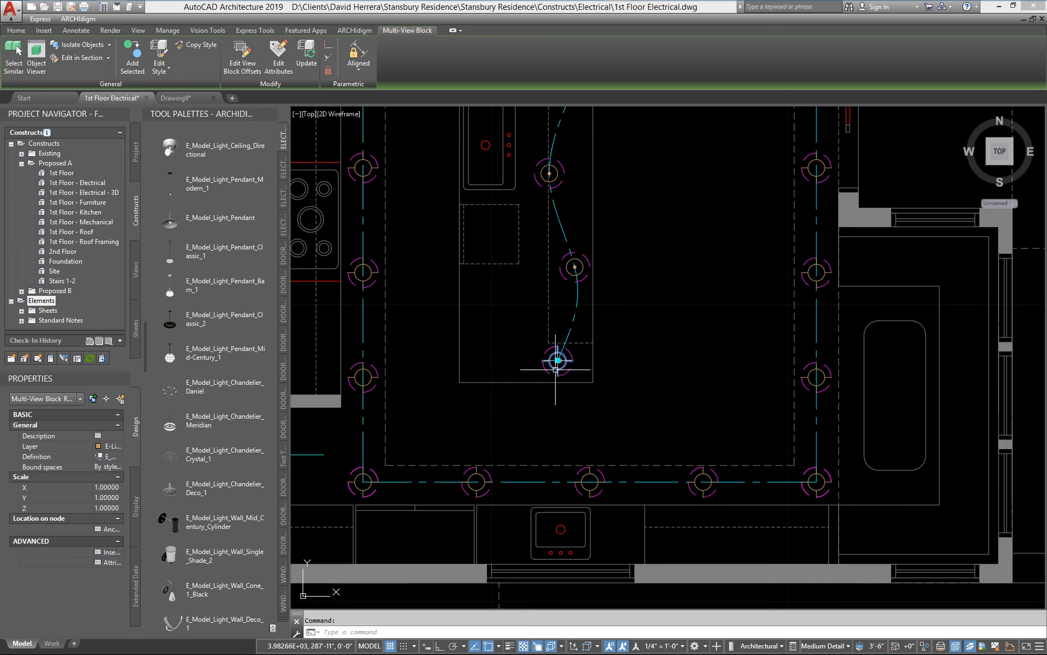
pyautogui.press('Escape')
# Step: Examine the kitchen track lights, island fixtures and adjacent row of lights in plan and in a 3D view
pyautogui.scroll(-2, 582, 381)
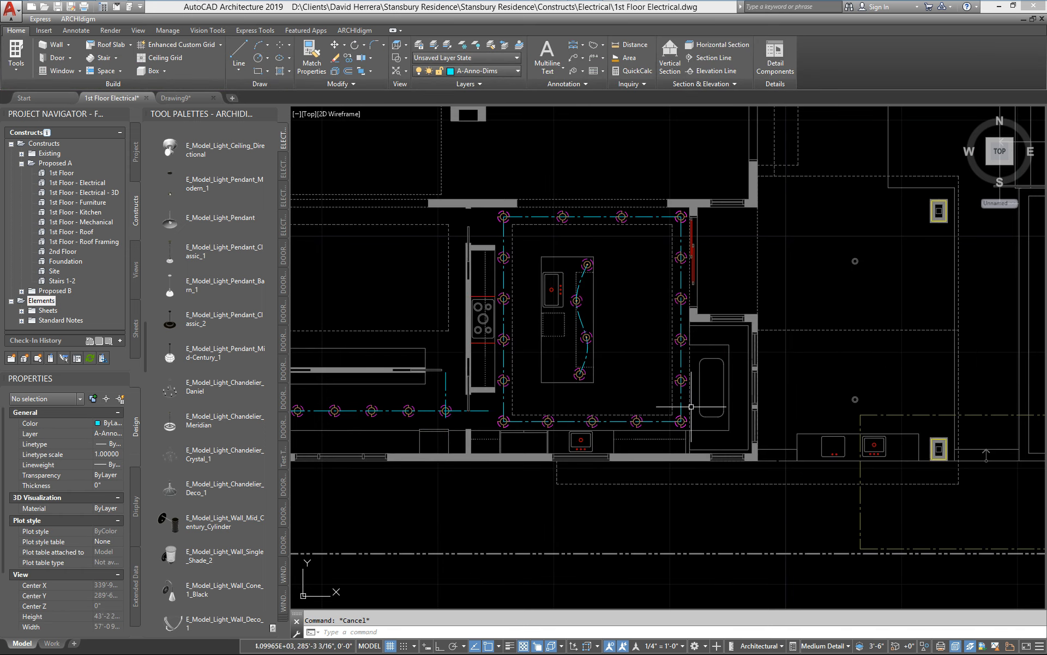
pyautogui.moveTo(654, 406); pyautogui.dragTo(786, 429, button='middle')
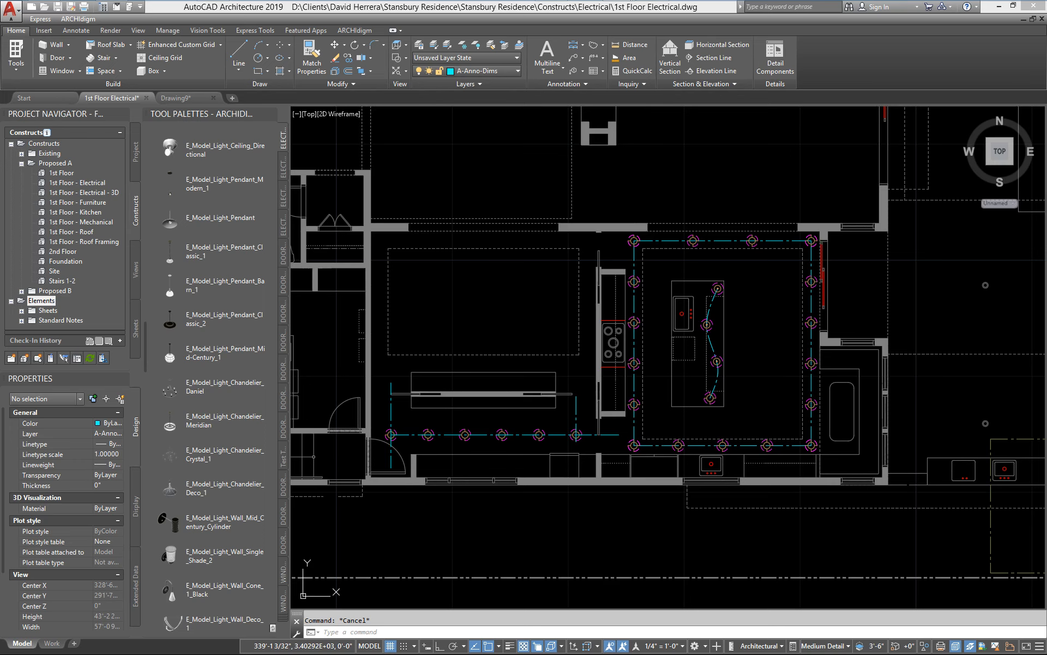
pyautogui.keyDown('shift'); pyautogui.moveTo(818, 413); pyautogui.dragTo(827, 476, button='middle'); pyautogui.keyUp('shift')
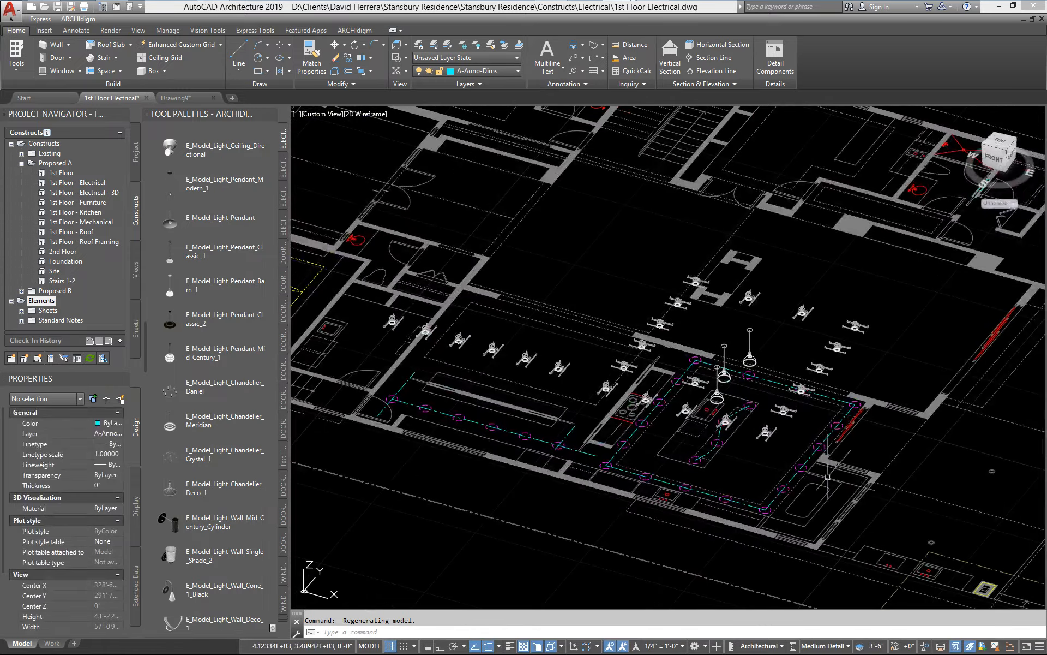
pyautogui.scroll(2, 813, 479)
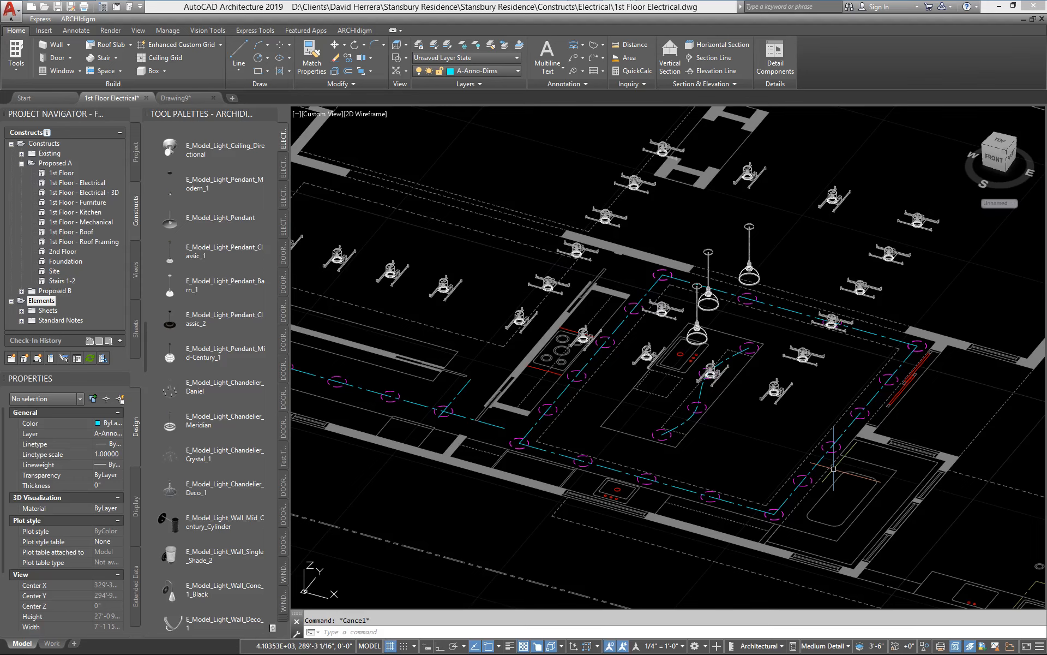
pyautogui.scroll(-2, 524, 316)
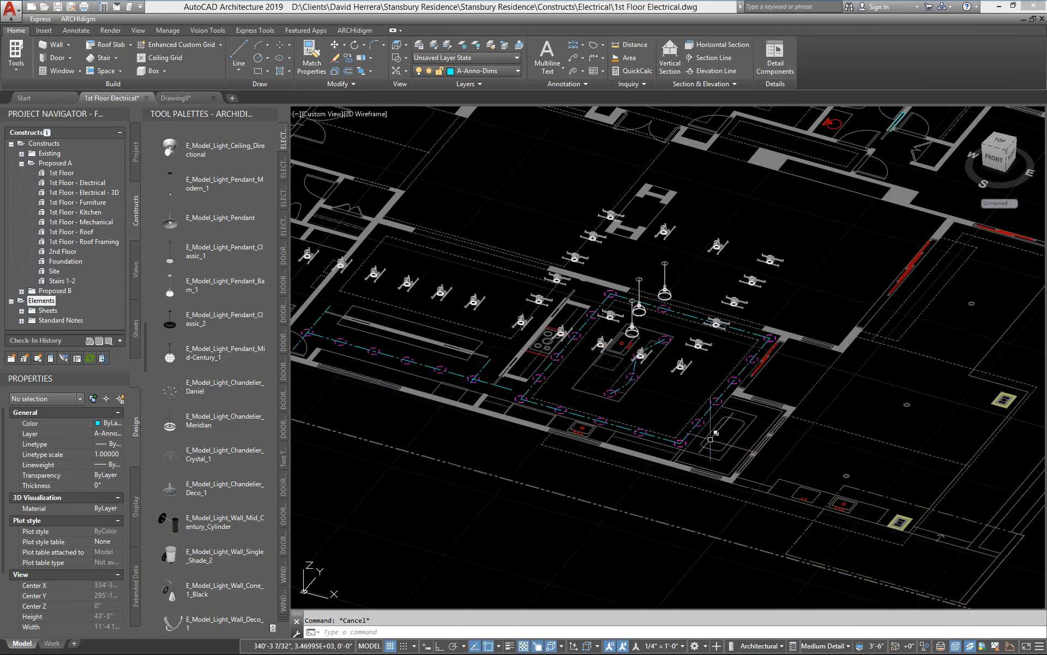
pyautogui.scroll(2, 712, 372)
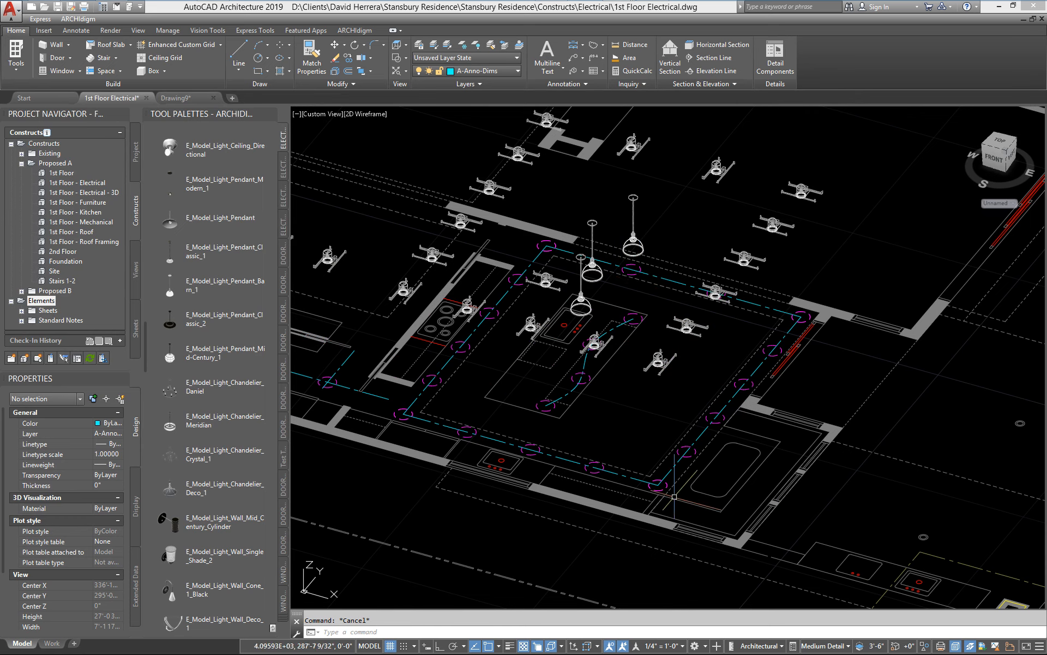
pyautogui.scroll(2, 694, 453)
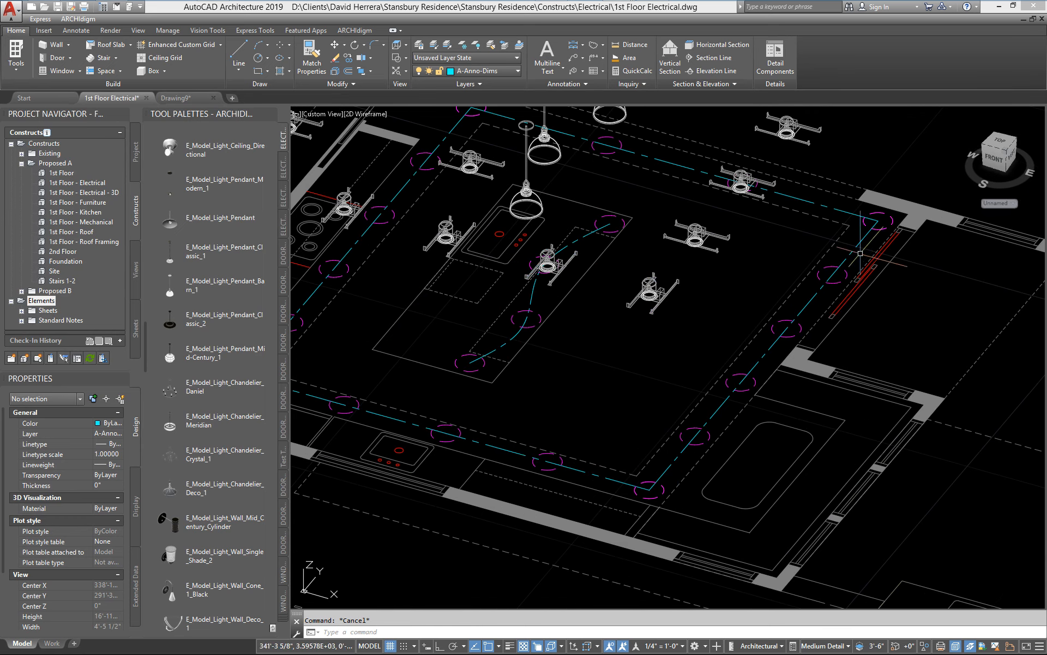
pyautogui.scroll(-2, 835, 273)
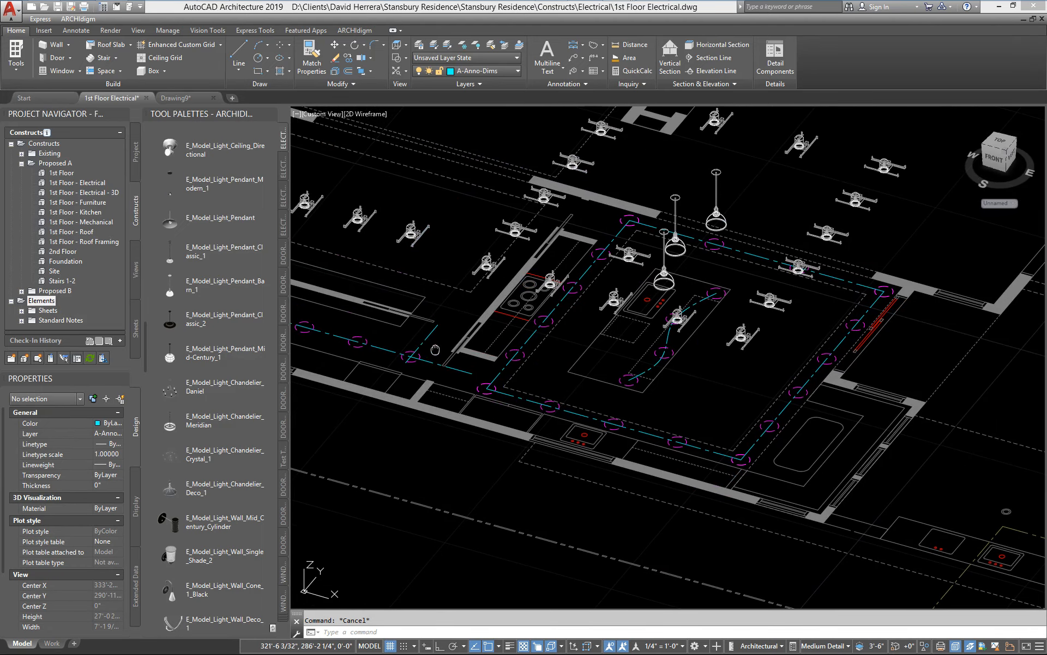
pyautogui.moveTo(435, 350); pyautogui.dragTo(539, 402, button='middle')
pyautogui.moveTo(941, 394); pyautogui.dragTo(771, 410, button='middle')
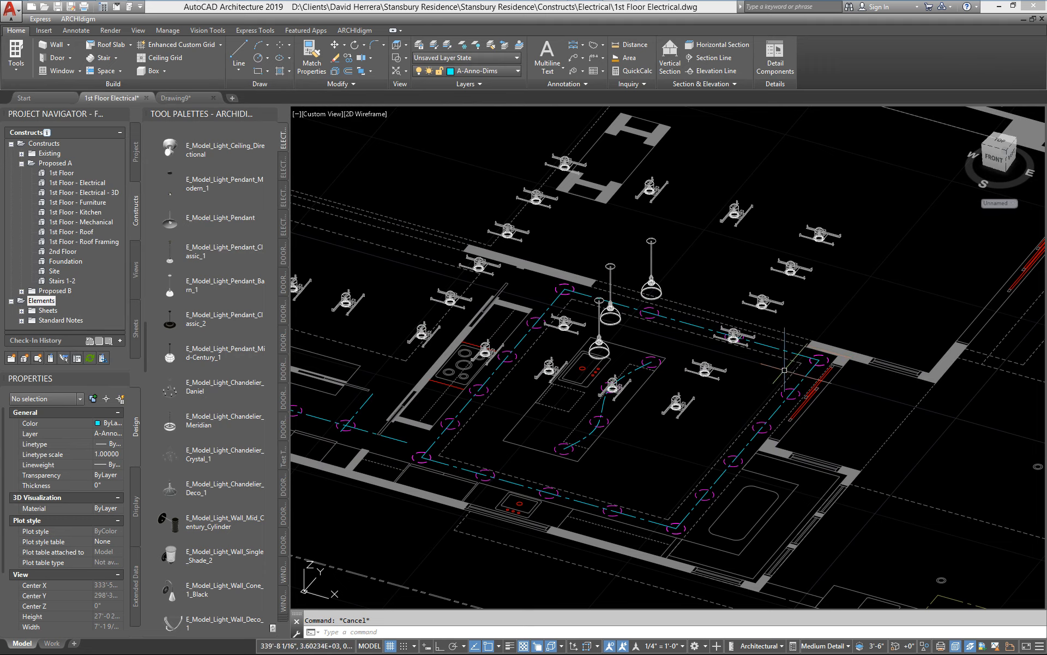
pyautogui.scroll(-3, 706, 429)
pyautogui.scroll(6, 705, 429)
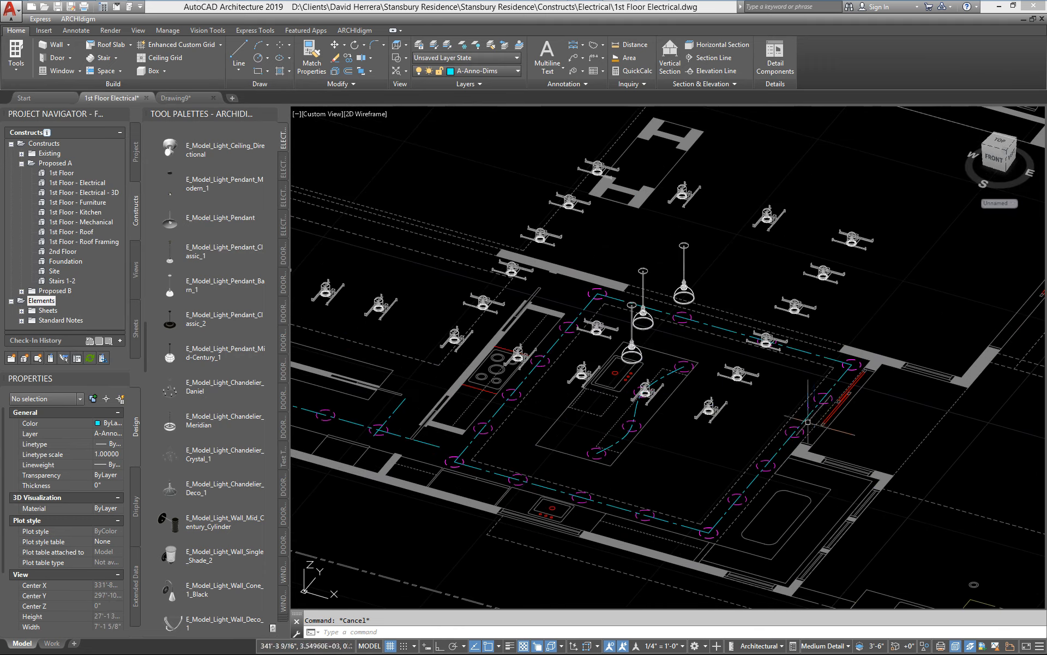
pyautogui.scroll(-3, 715, 399)
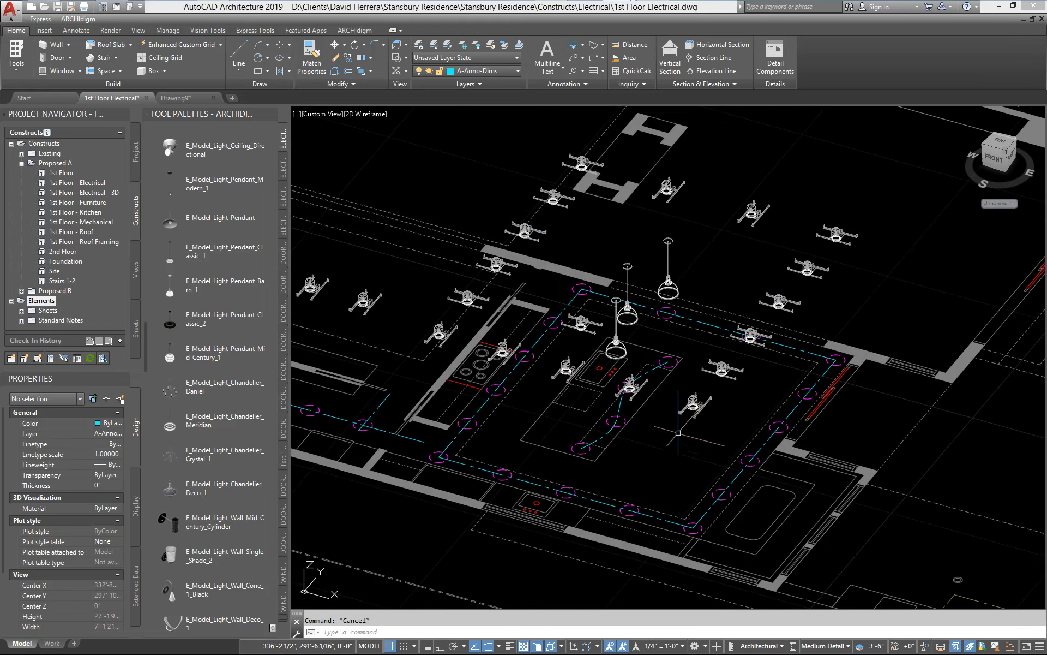
pyautogui.moveTo(731, 398)
pyautogui.keyDown('shift'); pyautogui.mouseDown(button='middle')
pyautogui.moveTo(740, 335)
pyautogui.moveTo(718, 392)
pyautogui.mouseUp(button='middle'); pyautogui.keyUp('shift')
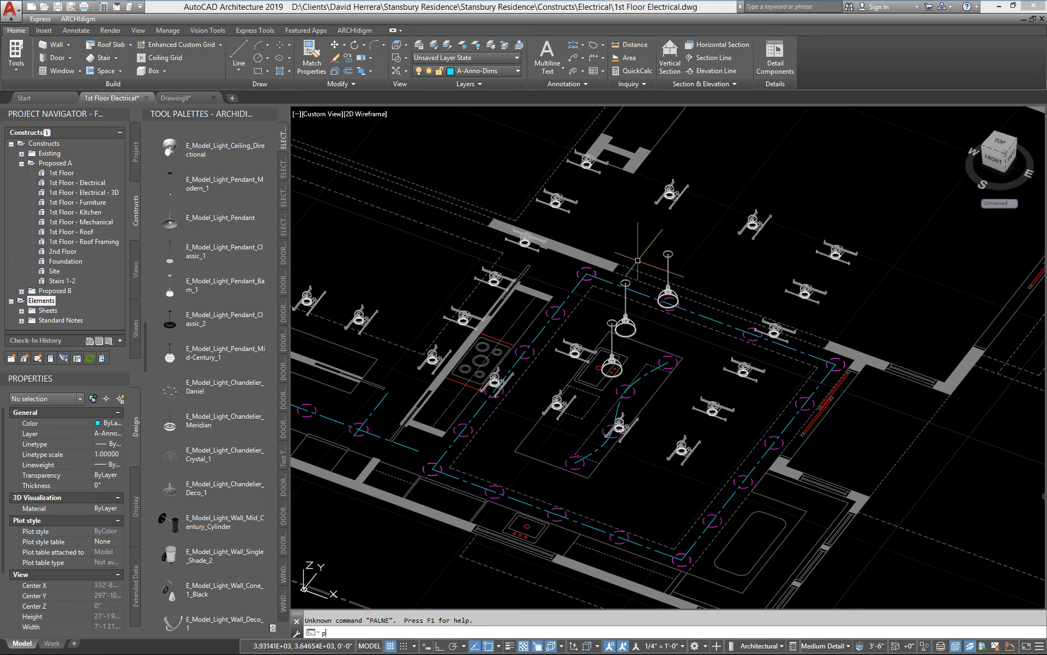
# Step: Return the drawing to plan view and frame the kitchen with the adjacent room
pyautogui.press('Return')
pyautogui.press('Return')
pyautogui.scroll(6, 658, 479)
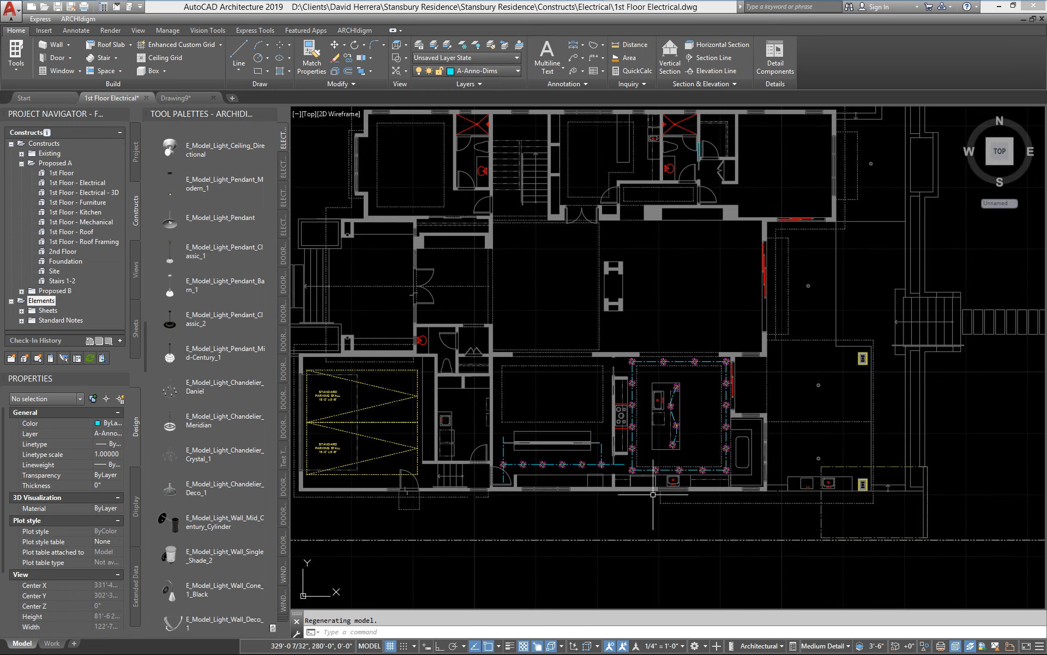
pyautogui.moveTo(710, 466); pyautogui.dragTo(822, 450, button='middle')
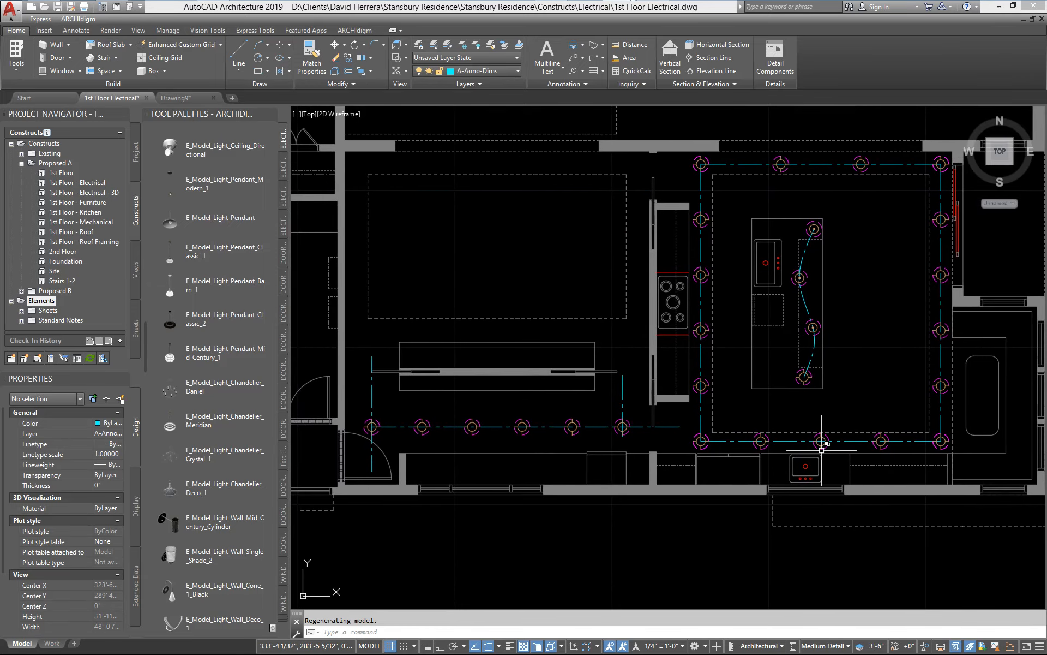